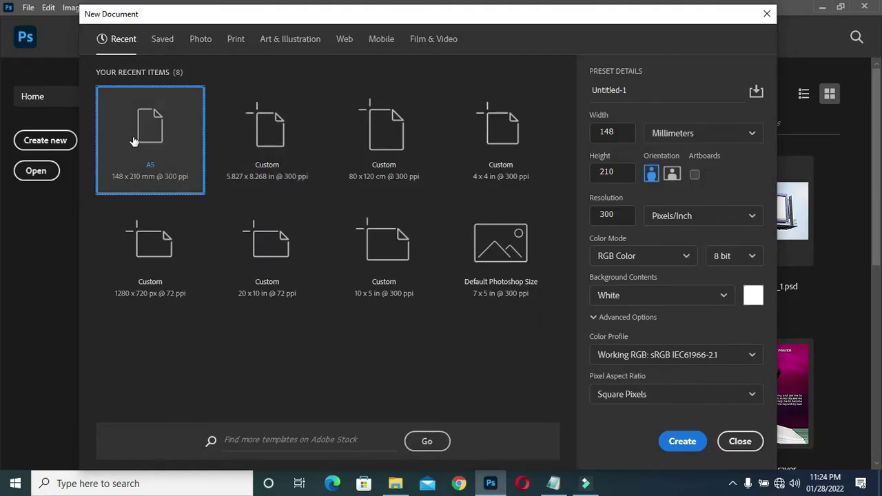
Create a new A5 document of 5.827 × 8.268 inches at 300 ppi.
click(157, 143)
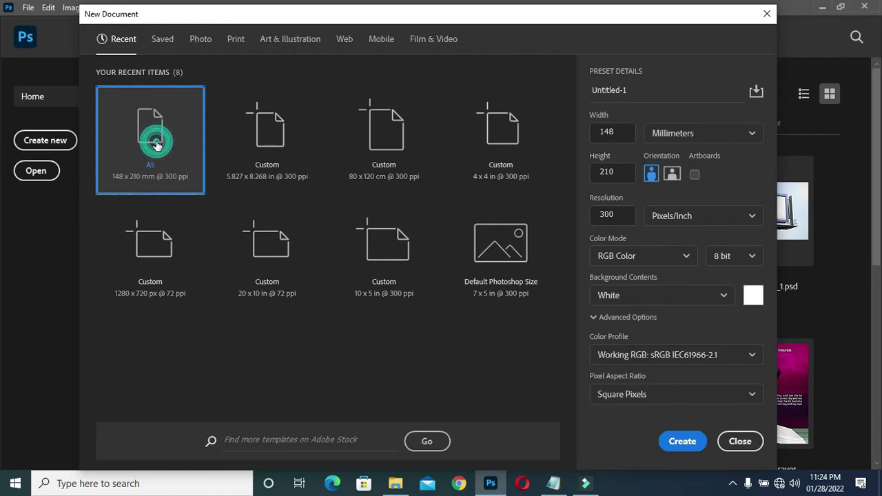
click(707, 132)
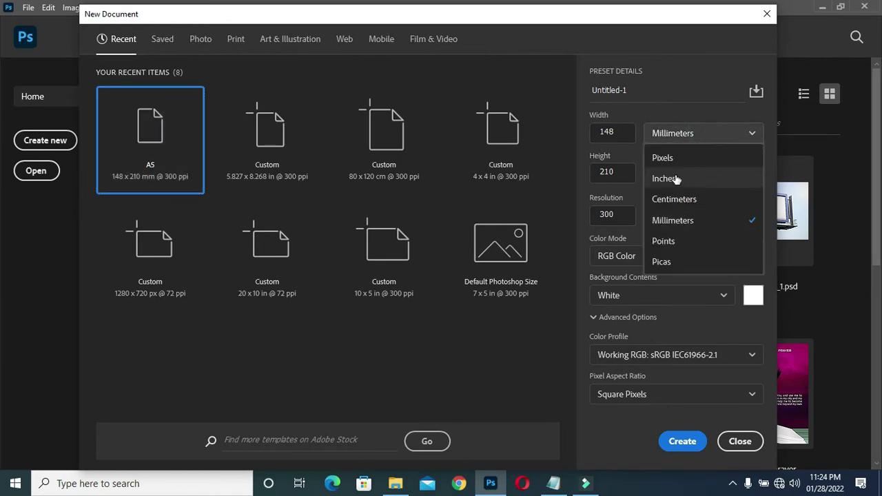
click(676, 179)
click(624, 215)
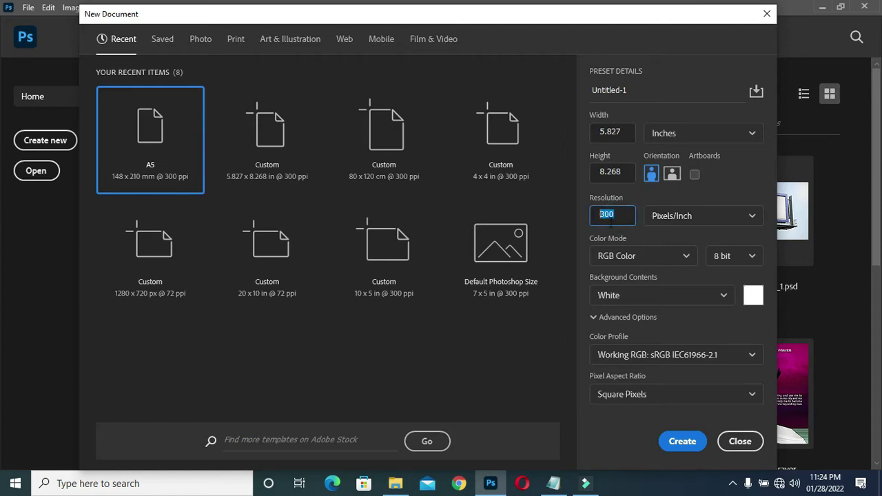
click(681, 444)
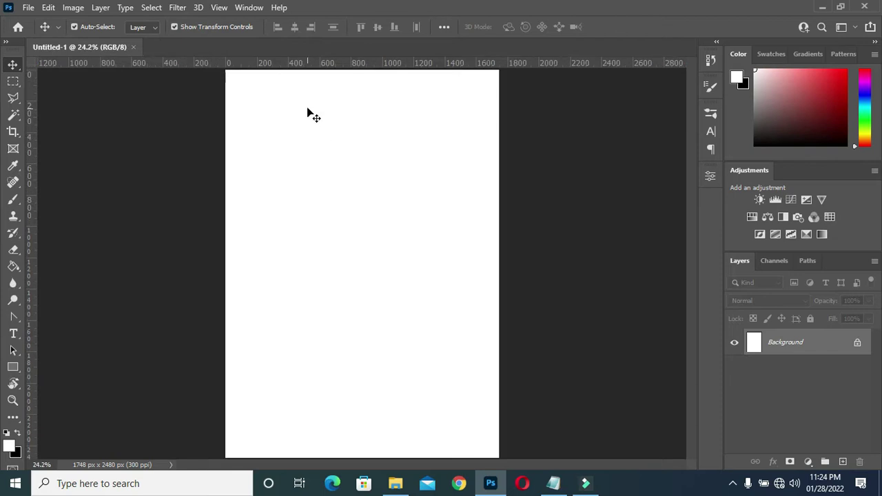
Copy the hex colour fac0c0 from the flyer notes in Notepad.
scroll(307, 113, down, 1)
click(556, 483)
drag(222, 112, 189, 114)
key(ctrl+c)
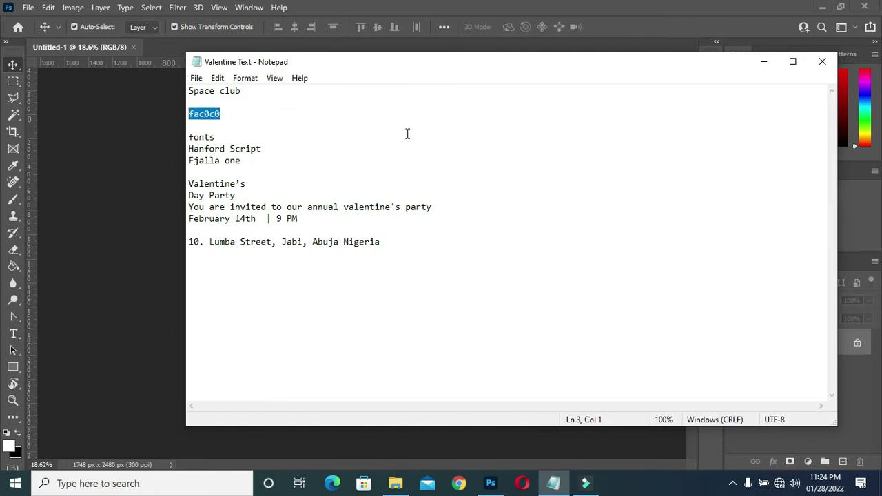
click(764, 63)
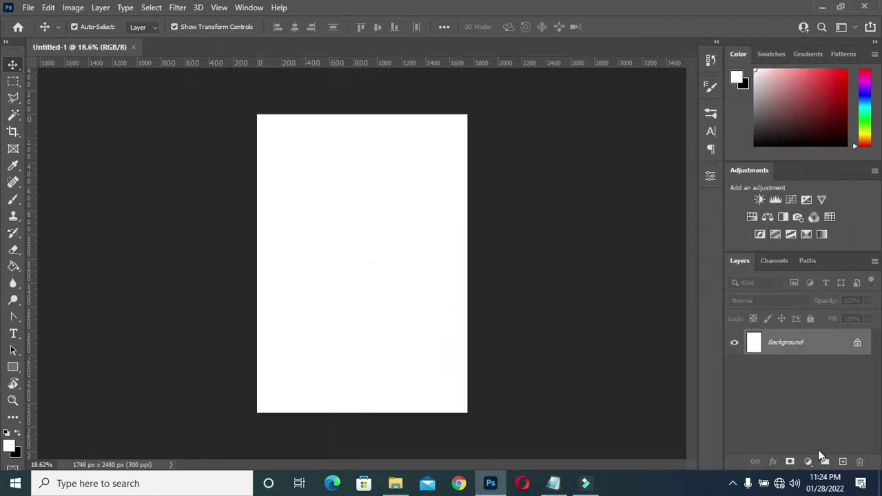
Add a Solid Color fill layer in pink #fac0c0 over the Background.
click(808, 462)
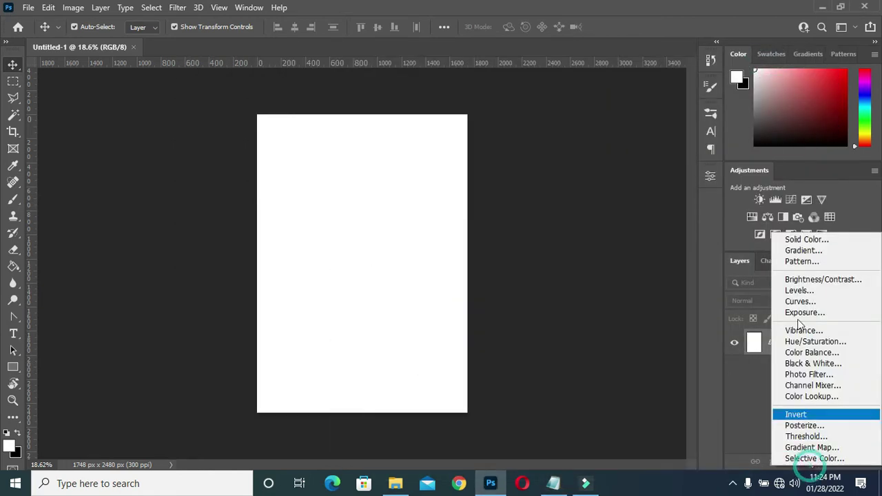
click(806, 239)
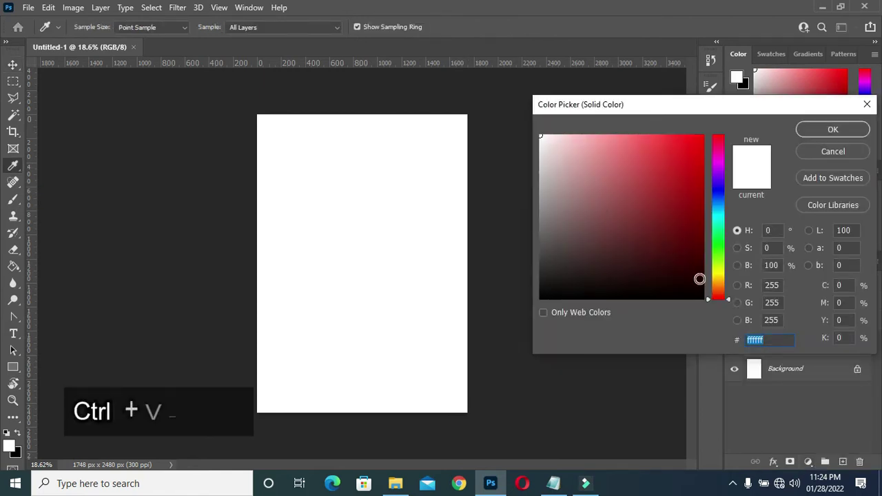
key(ctrl+v)
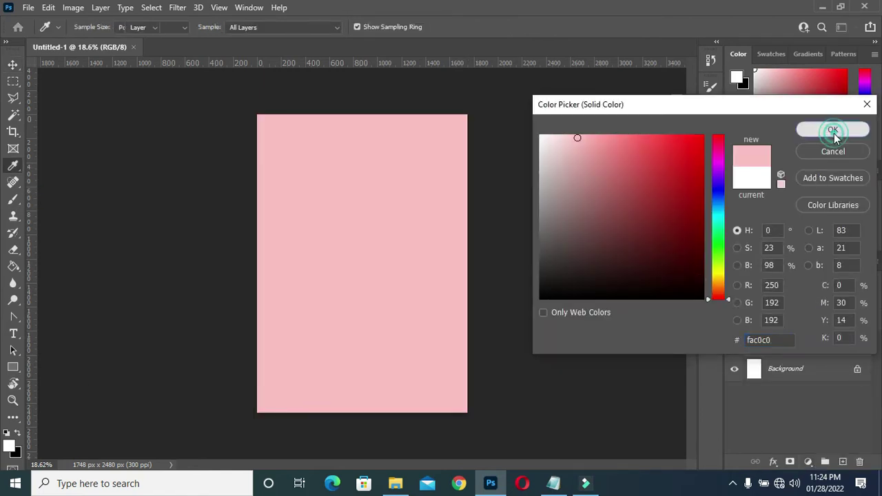
click(832, 129)
scroll(339, 227, up, 3)
scroll(339, 228, down, 1)
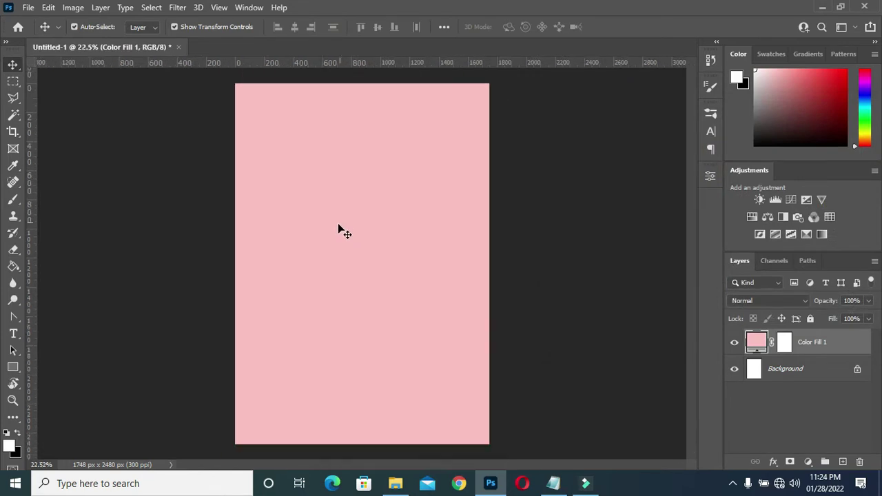
Place the flower-bg photo over the pink page and blend it in Overlay mode.
click(394, 483)
click(255, 202)
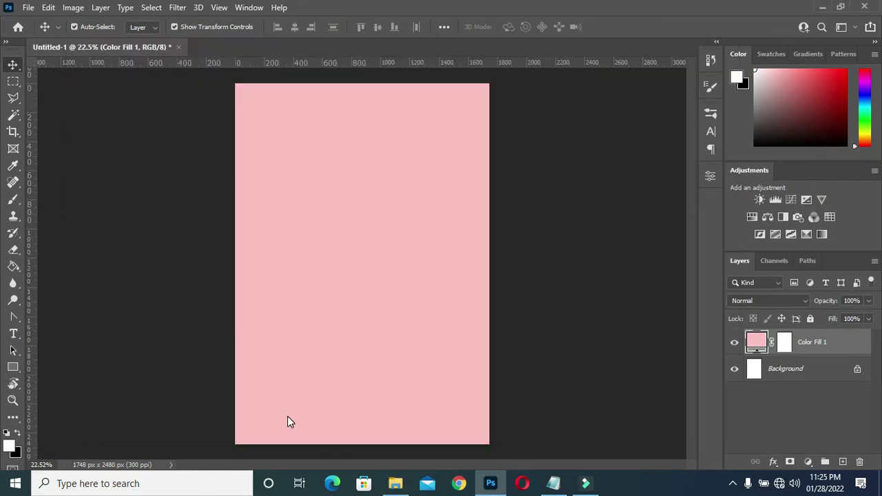
drag(287, 416, 347, 329)
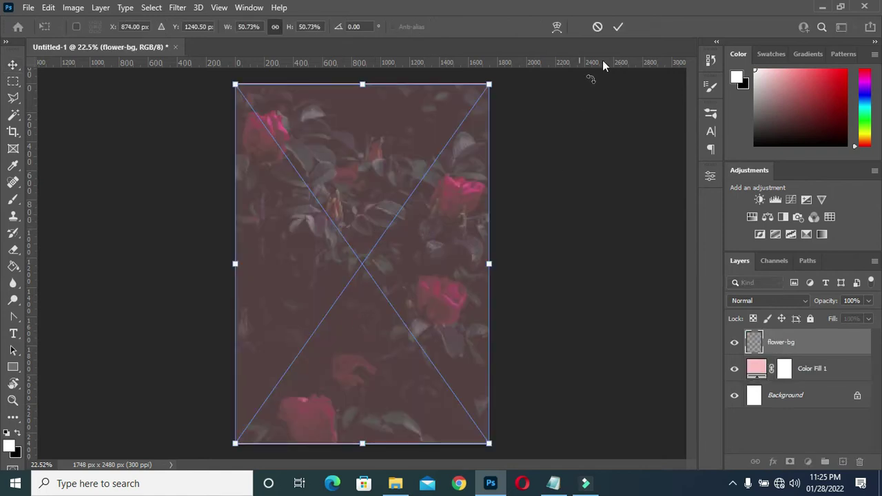
click(623, 26)
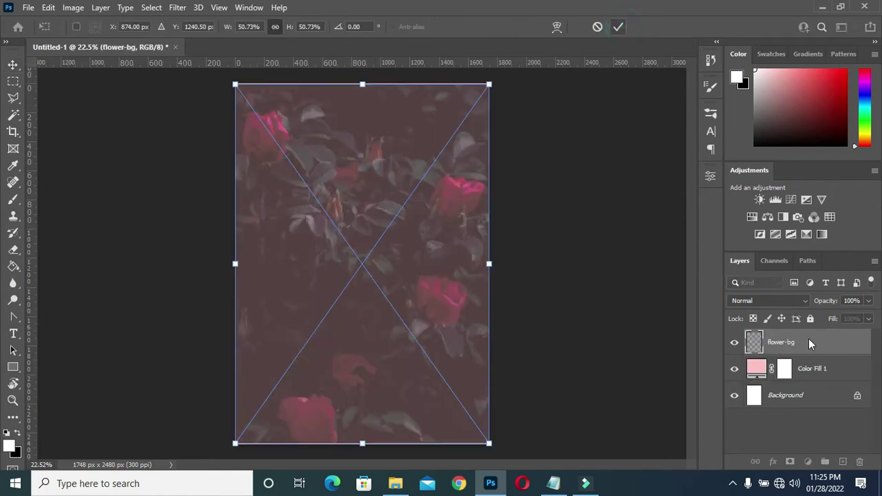
click(775, 300)
click(765, 303)
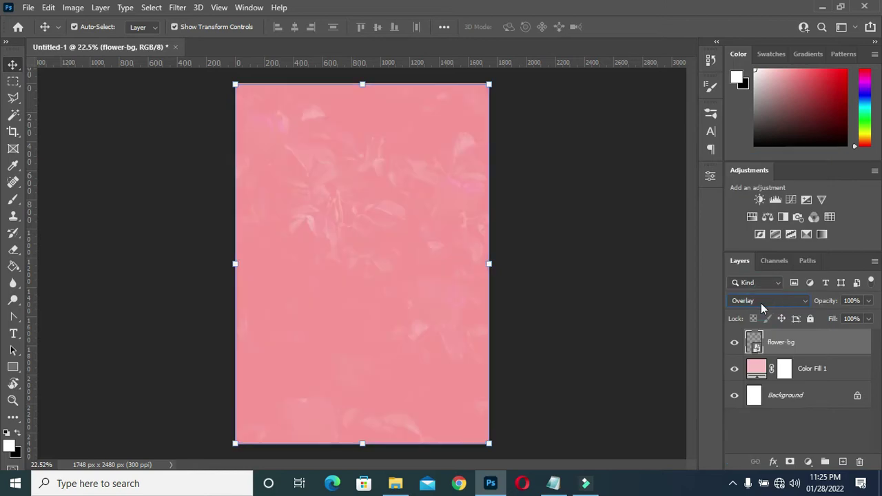
click(559, 252)
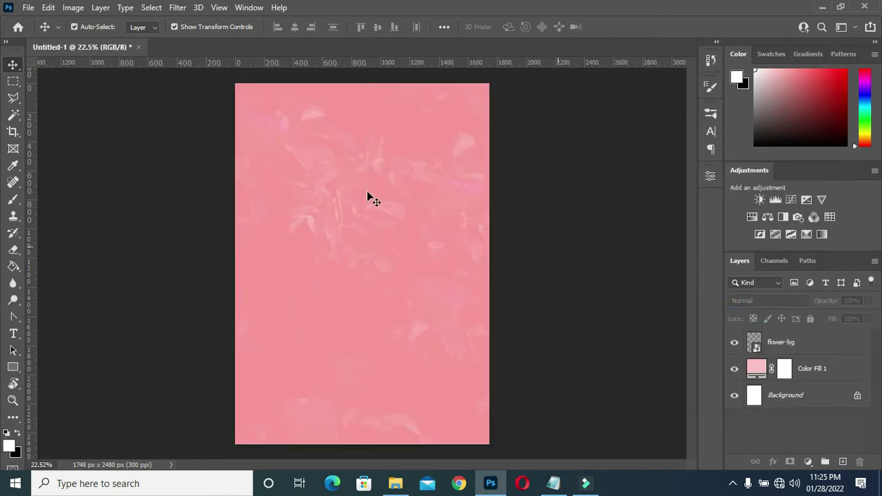
click(396, 483)
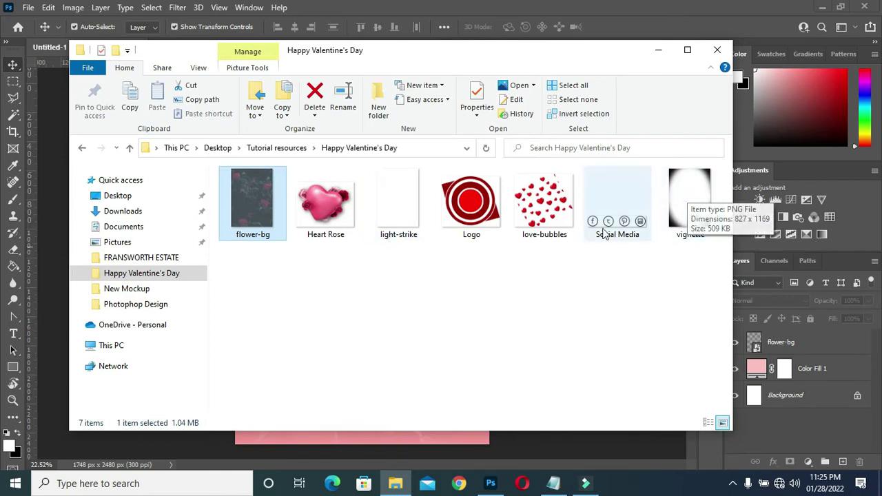
Place love-bubbles, shrink it to a small cluster in the bottom-right corner.
click(551, 205)
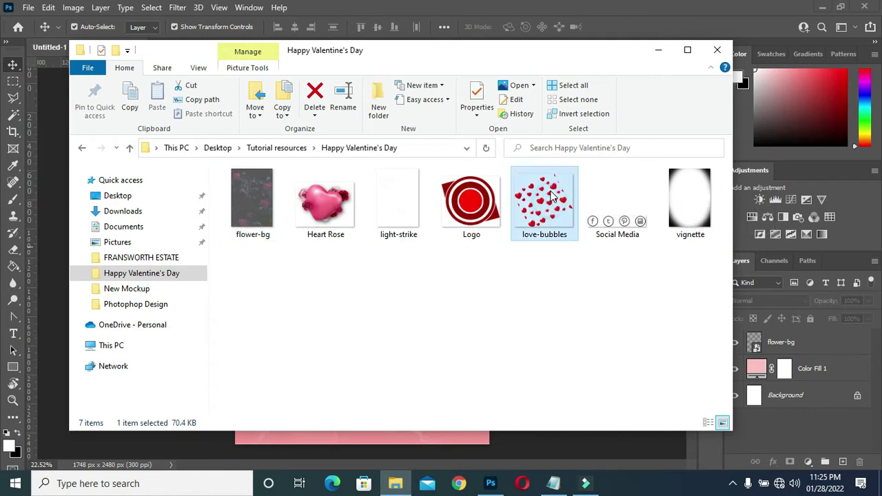
drag(551, 197, 391, 332)
scroll(343, 295, up, 1)
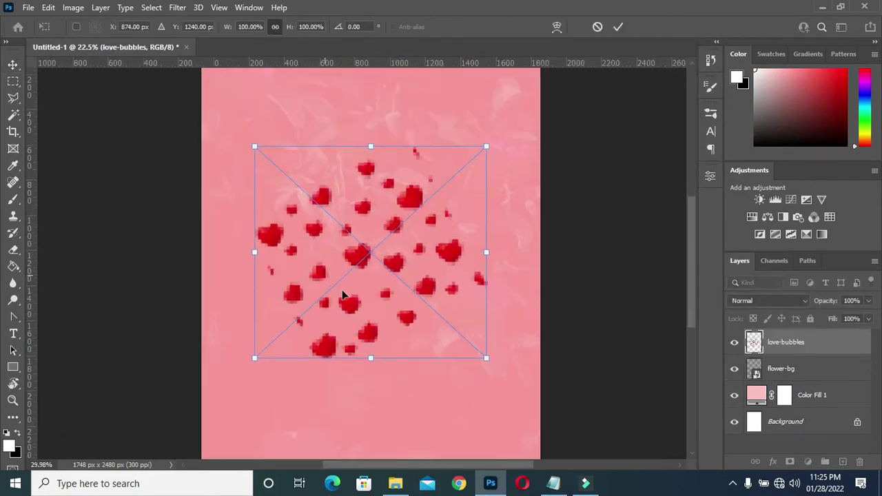
key(Return)
drag(370, 357, 396, 210)
scroll(397, 230, down, 3)
scroll(368, 231, up, 2)
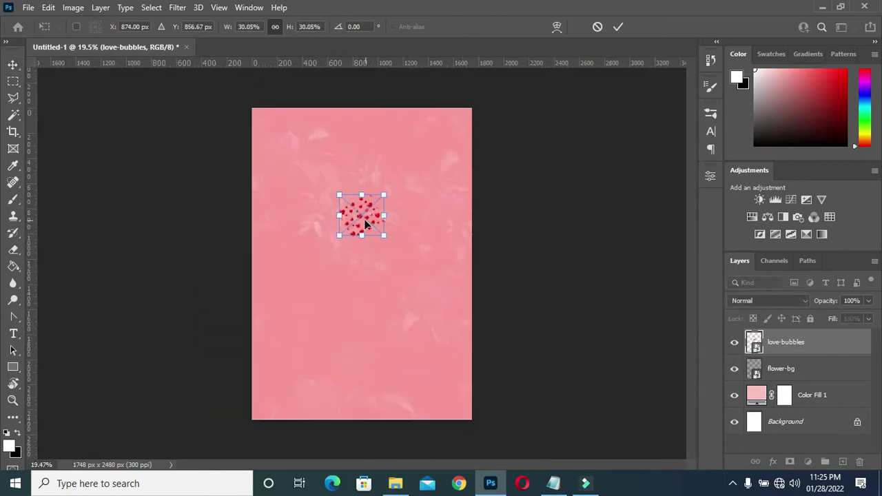
drag(361, 215, 484, 439)
click(618, 27)
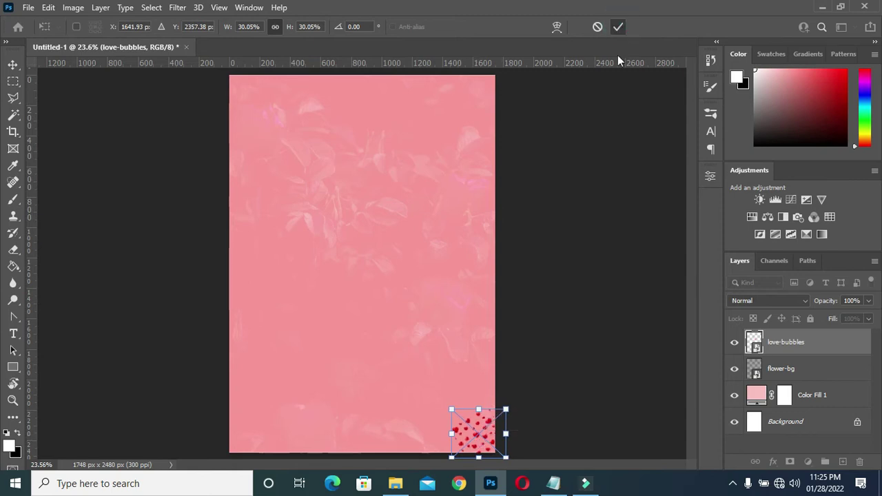
Duplicate the hearts cluster and move the copy into the bottom-left corner.
key(ctrl+j)
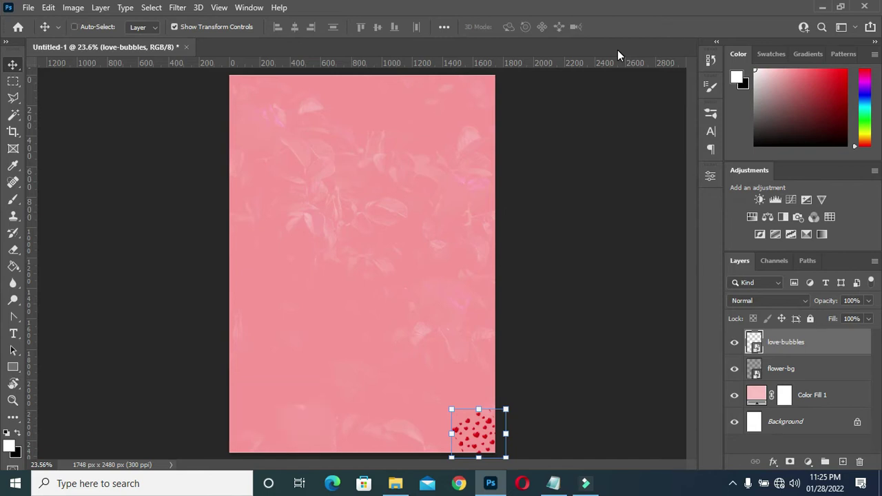
click(477, 410)
scroll(461, 413, up, 2)
drag(447, 396, 2, 432)
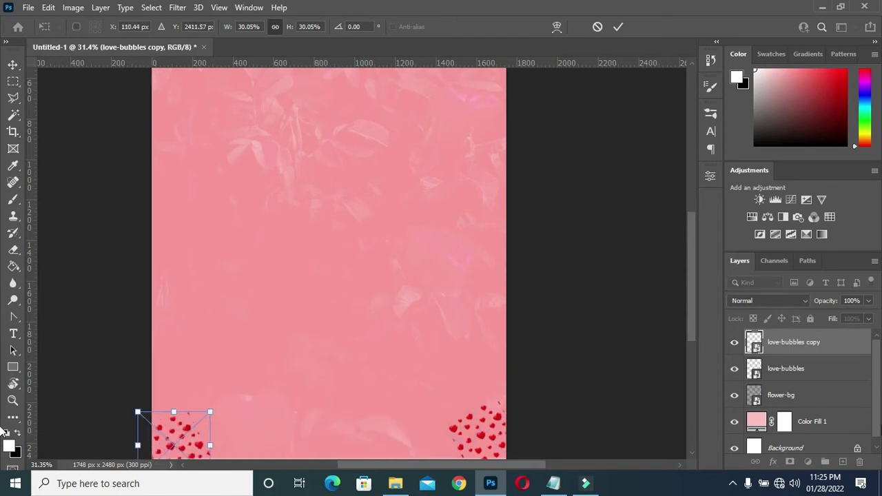
drag(693, 324, 692, 353)
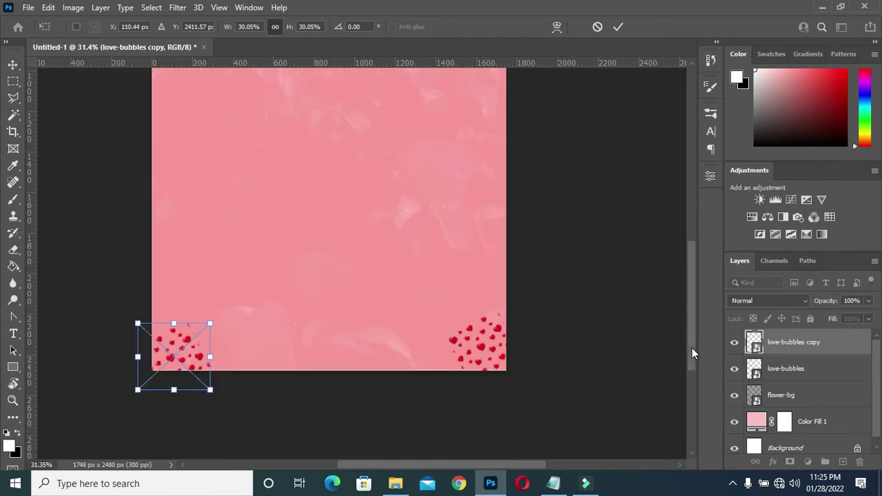
drag(182, 356, 181, 352)
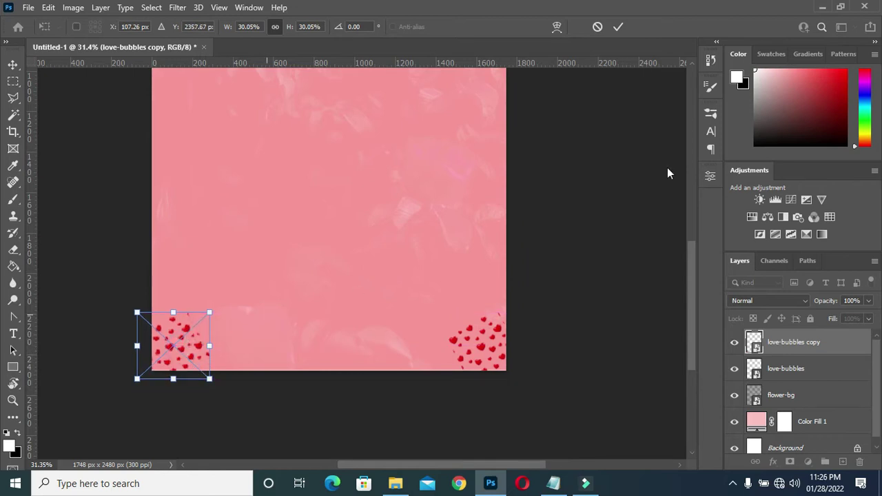
drag(692, 269, 696, 221)
scroll(303, 332, down, 2)
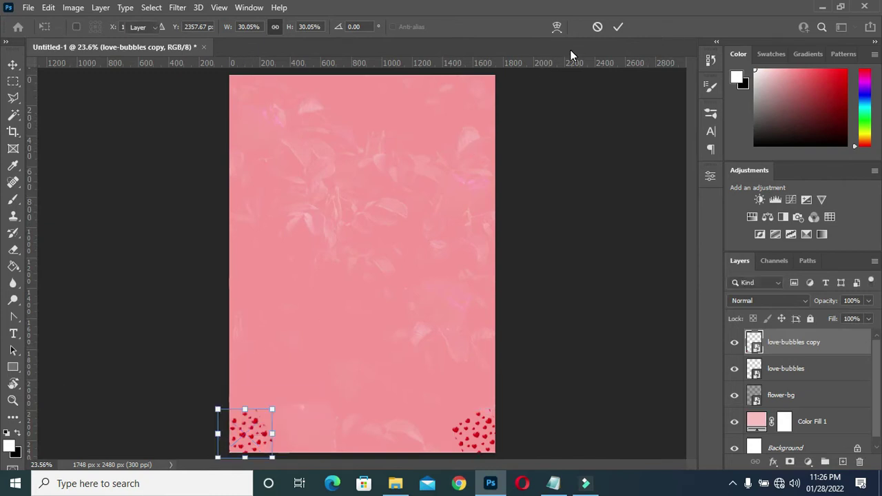
key(Return)
Duplicate the hearts cluster again and move it to the top-left corner.
key(ctrl+j)
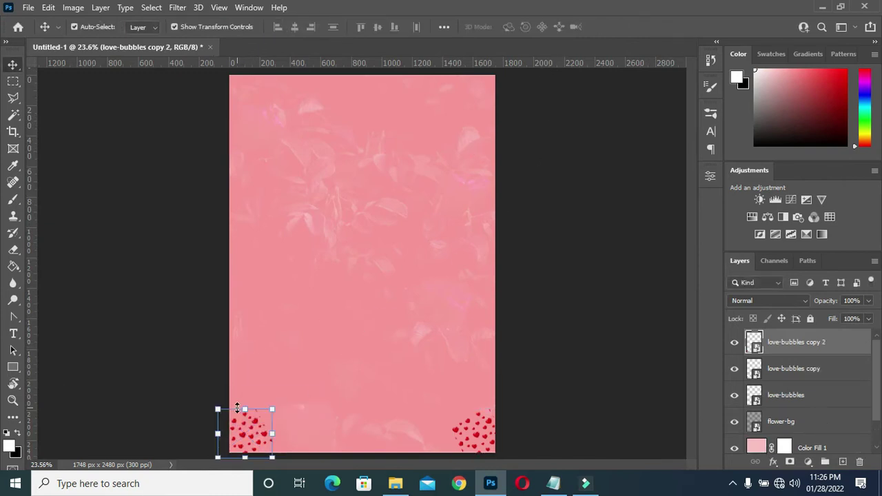
key(ctrl+t)
drag(245, 406, 249, 81)
click(618, 27)
click(616, 149)
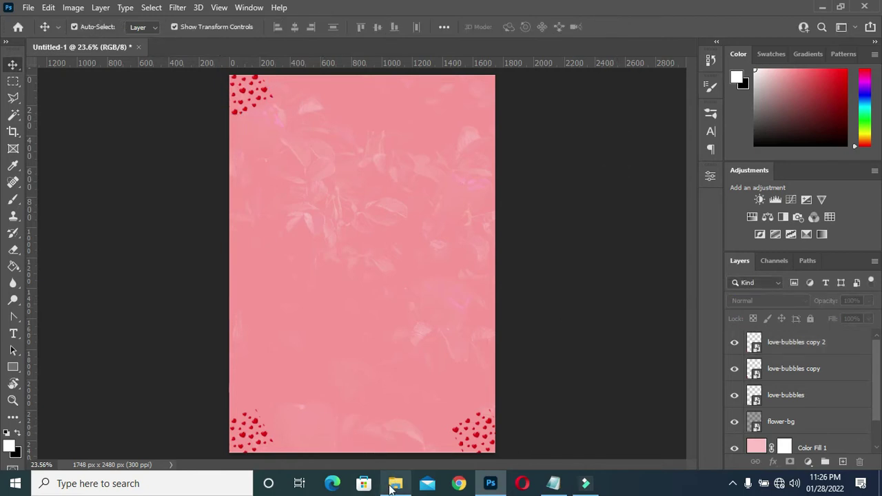
click(394, 486)
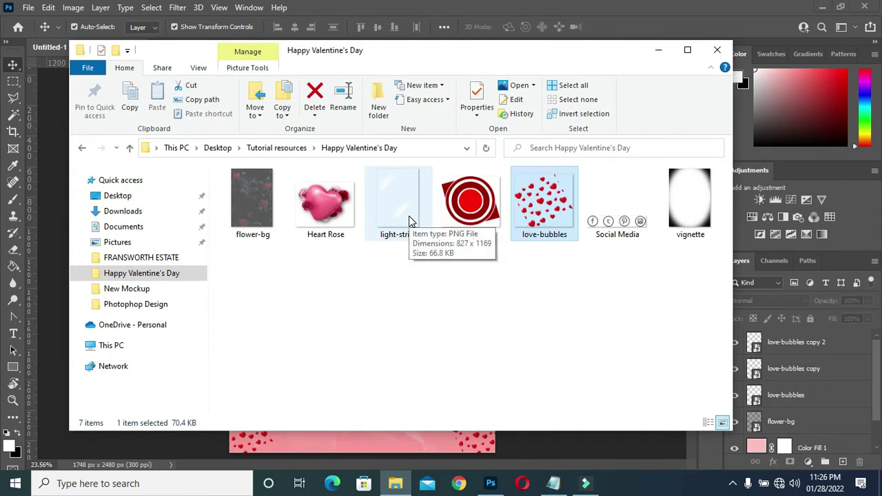
Place the Heart Rose image, raise it to the upper middle, and commit it.
click(317, 195)
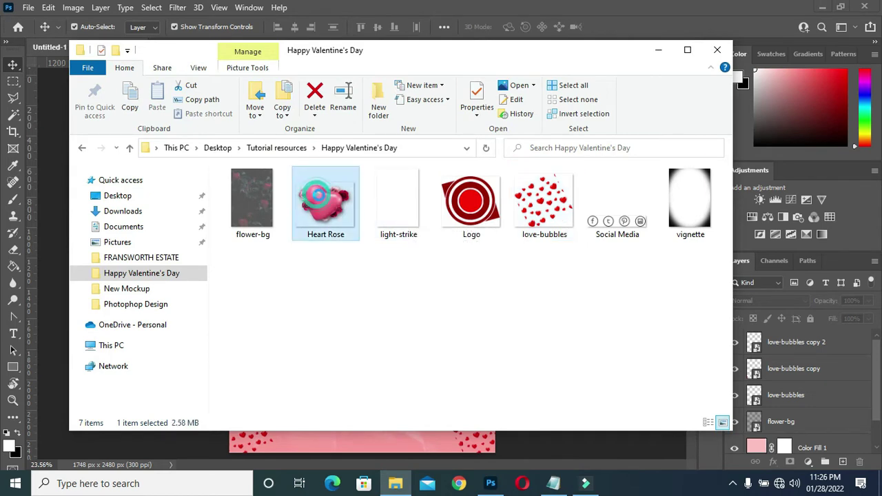
drag(325, 198, 387, 317)
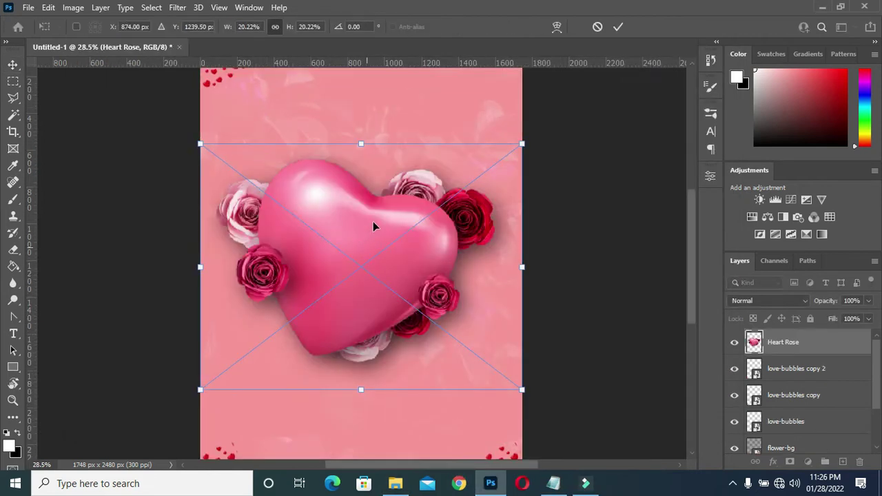
scroll(372, 225, down, 2)
drag(362, 232, 357, 198)
click(615, 28)
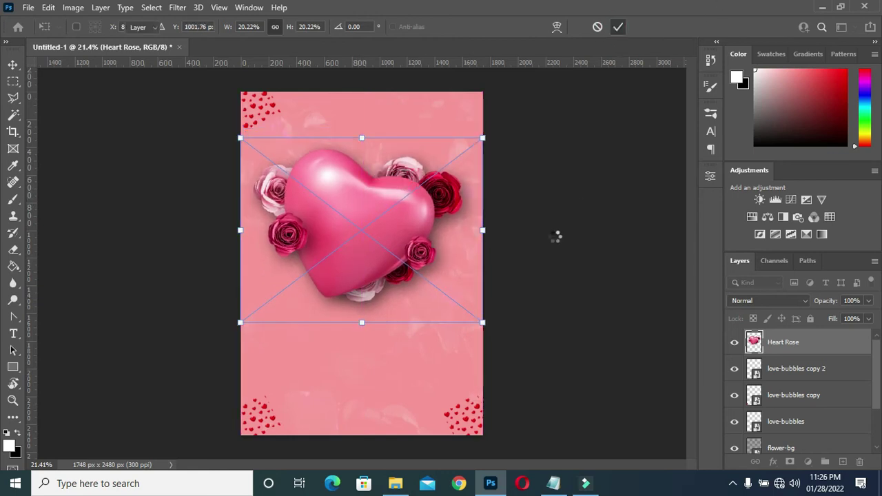
click(536, 260)
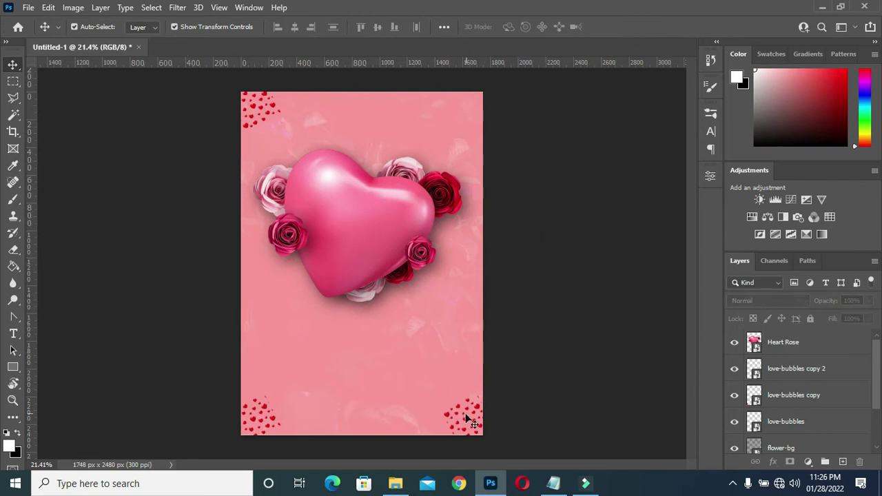
Duplicate the bottom-left hearts cluster and raise the copy above love-bubbles copy 2.
click(260, 414)
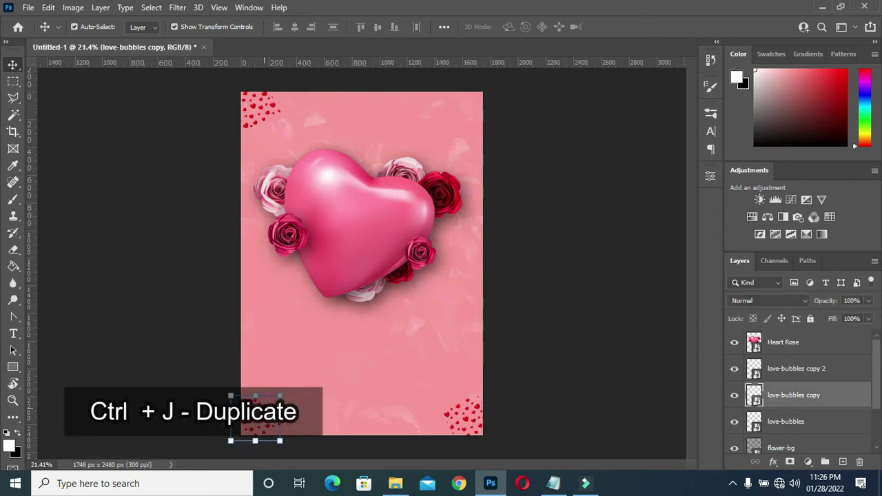
key(ctrl+0)
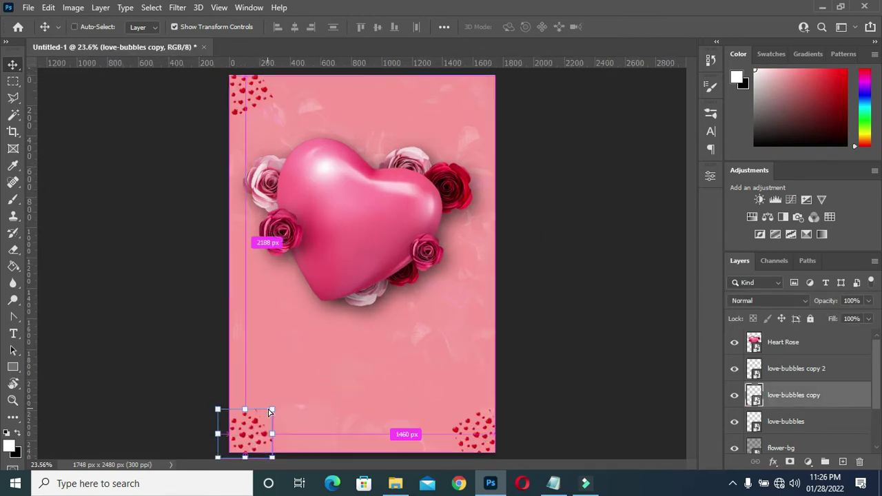
key(ctrl+j)
drag(787, 399, 779, 362)
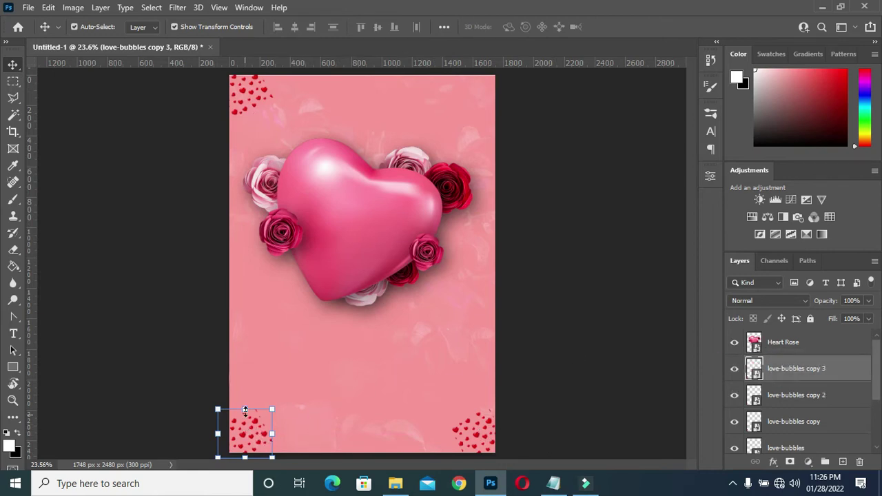
Scale the hearts copy to about 43% and place it below the roses at lower-left.
key(ctrl+t)
drag(250, 429, 305, 273)
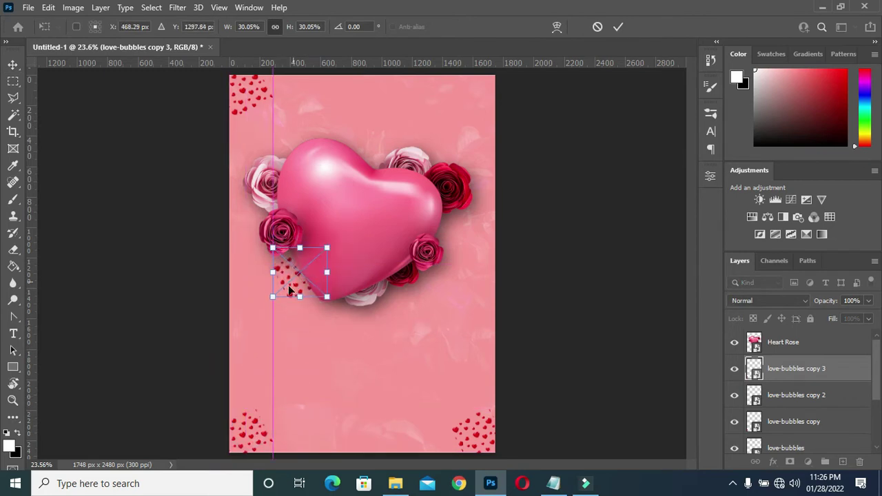
drag(272, 298, 247, 343)
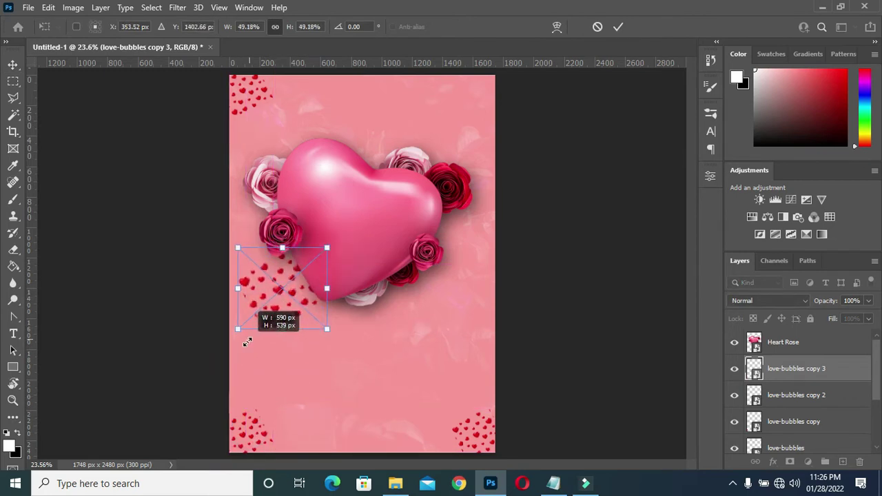
drag(282, 306, 299, 296)
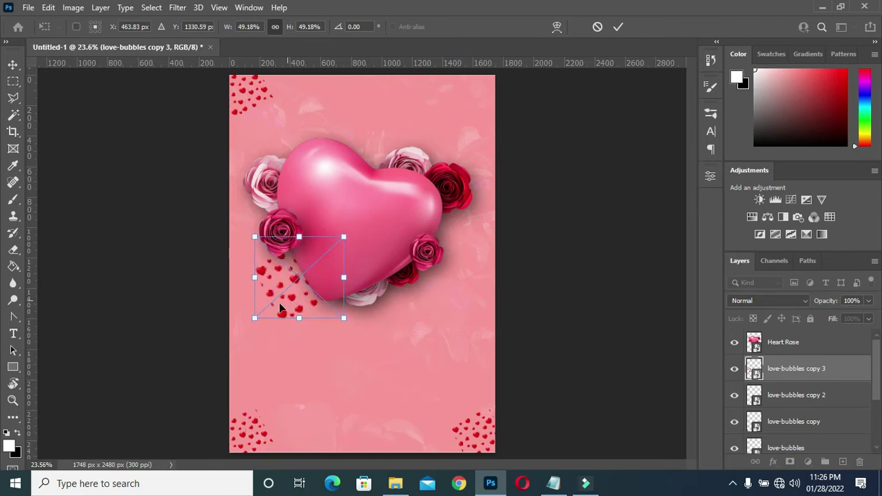
drag(256, 319, 266, 308)
drag(308, 289, 301, 306)
click(618, 26)
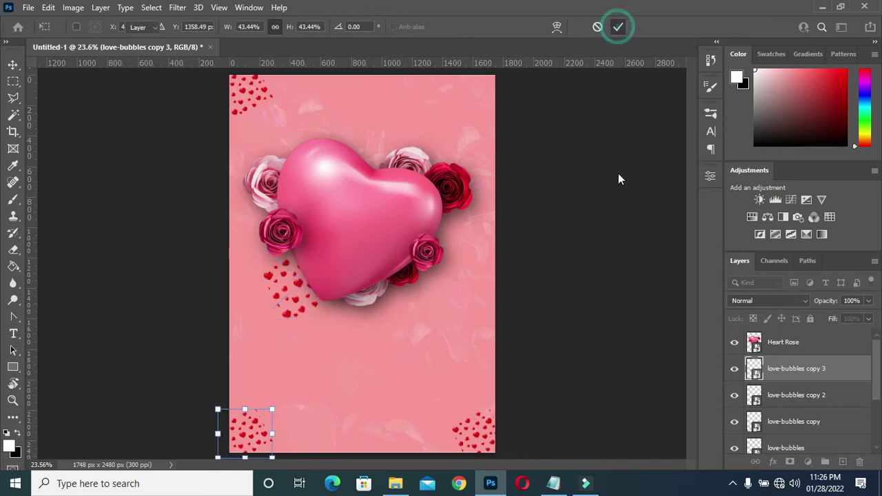
click(609, 199)
scroll(387, 245, down, 1)
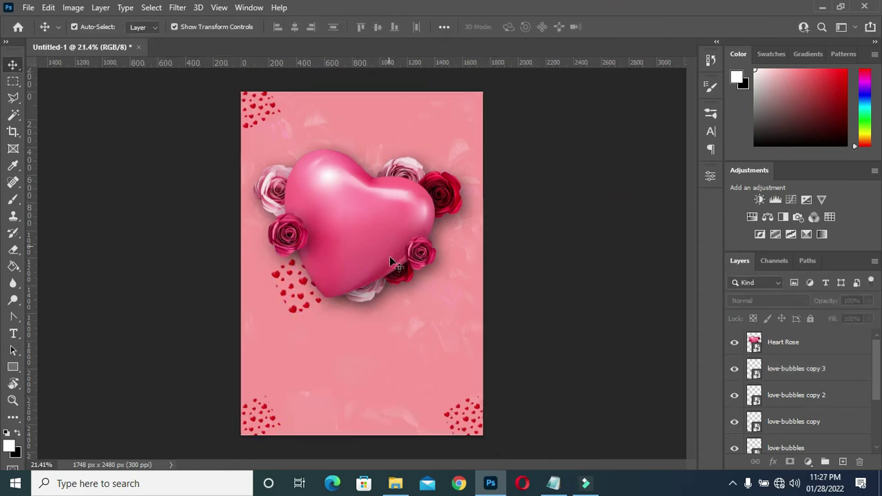
Place the light-strike image and send it below the Heart Rose layer.
click(395, 484)
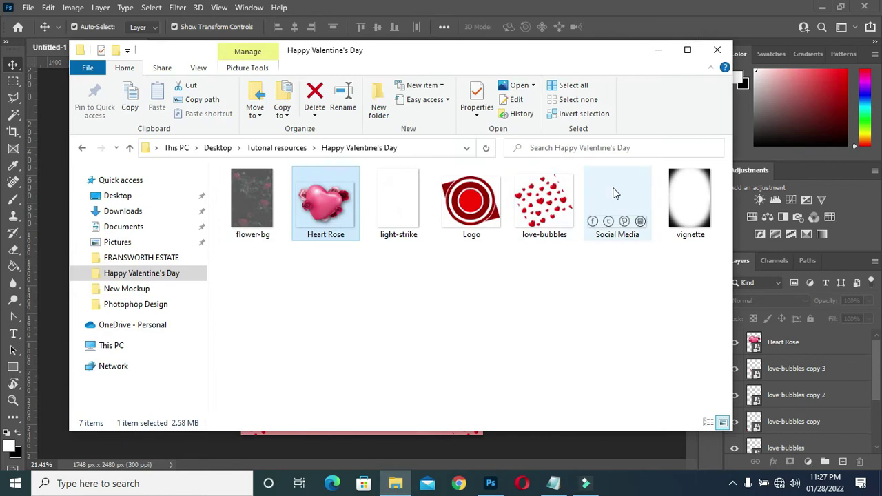
click(396, 199)
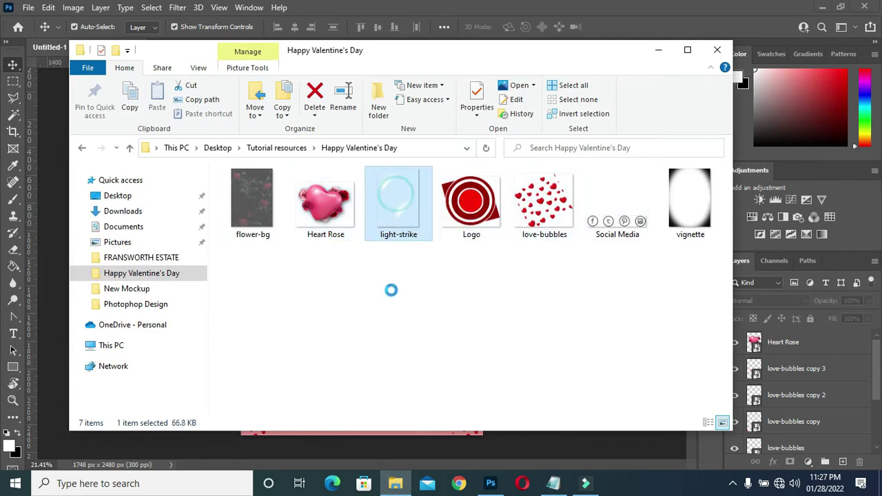
drag(396, 192, 432, 446)
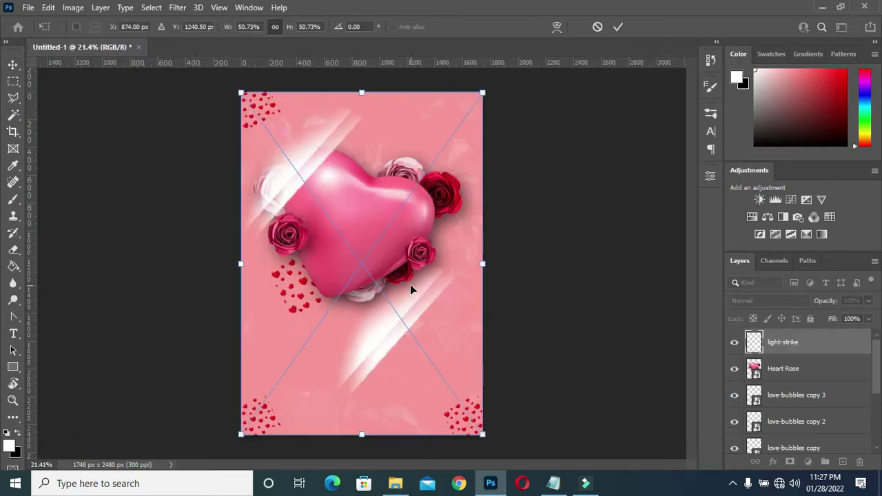
key(Return)
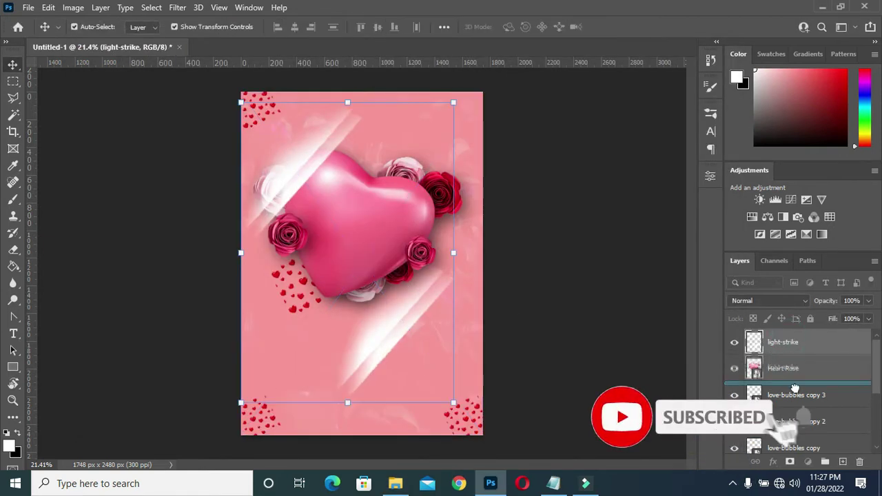
key(ctrl+bracketleft)
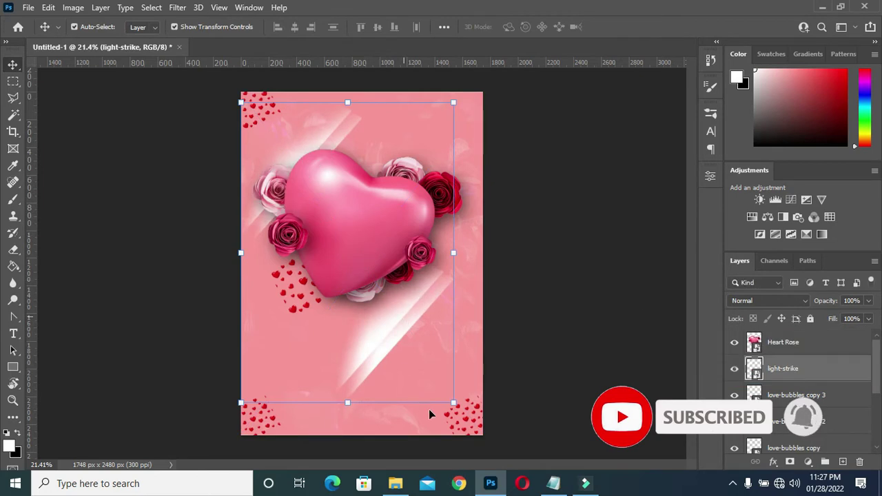
Scale light-strike to about 38% around the heart and nudge it up slightly.
click(452, 405)
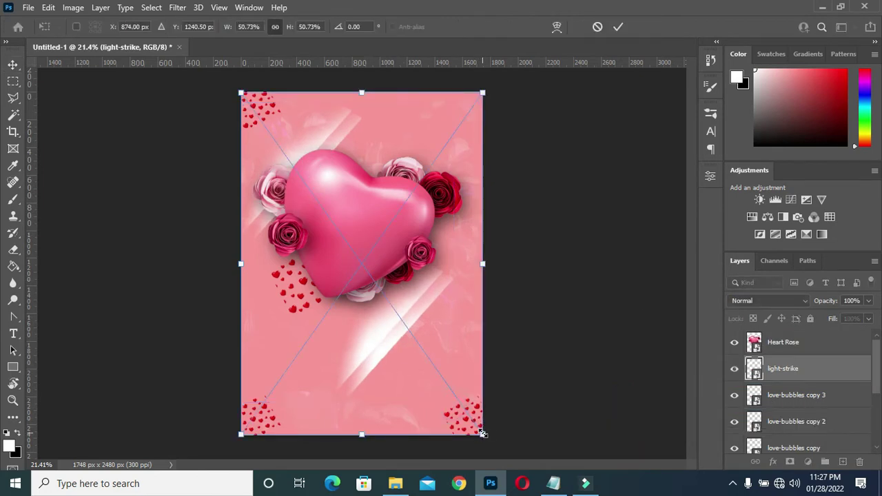
drag(482, 434, 450, 389)
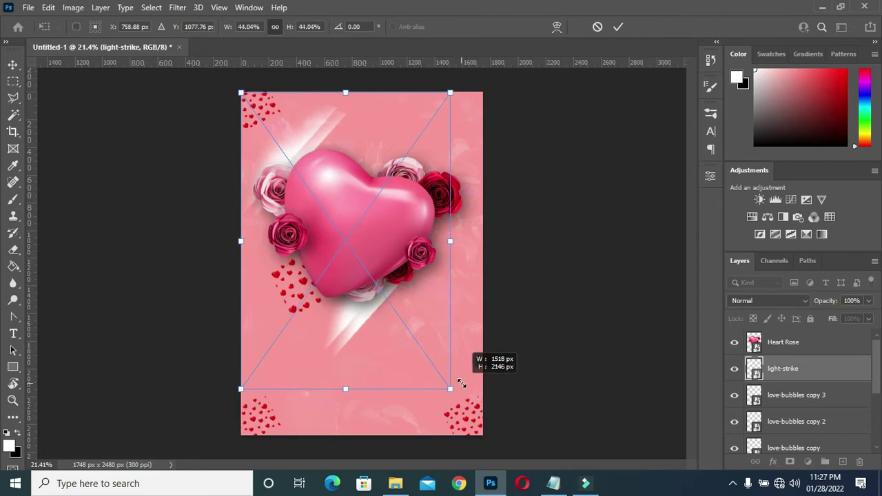
drag(240, 93, 268, 103)
drag(346, 242, 359, 224)
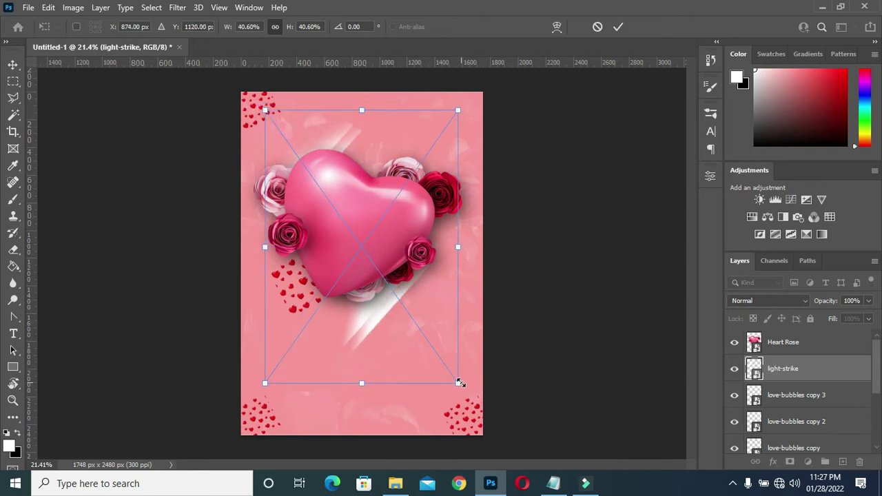
drag(457, 384, 450, 373)
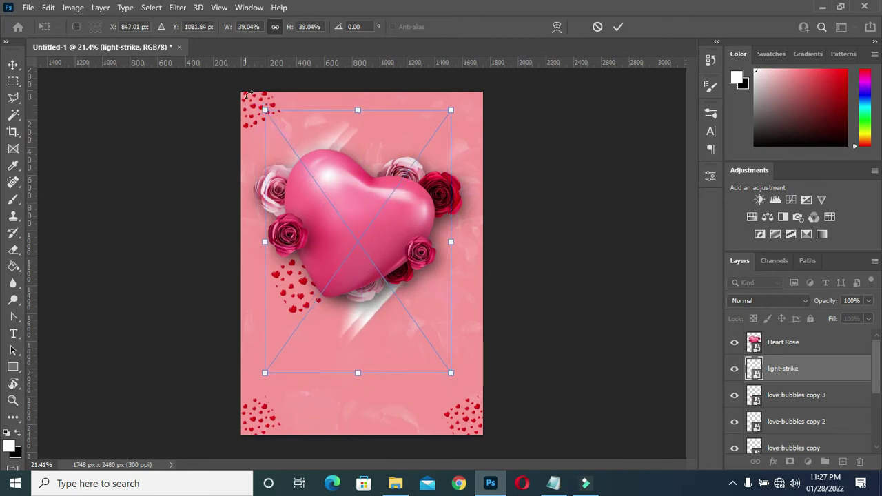
drag(264, 110, 268, 117)
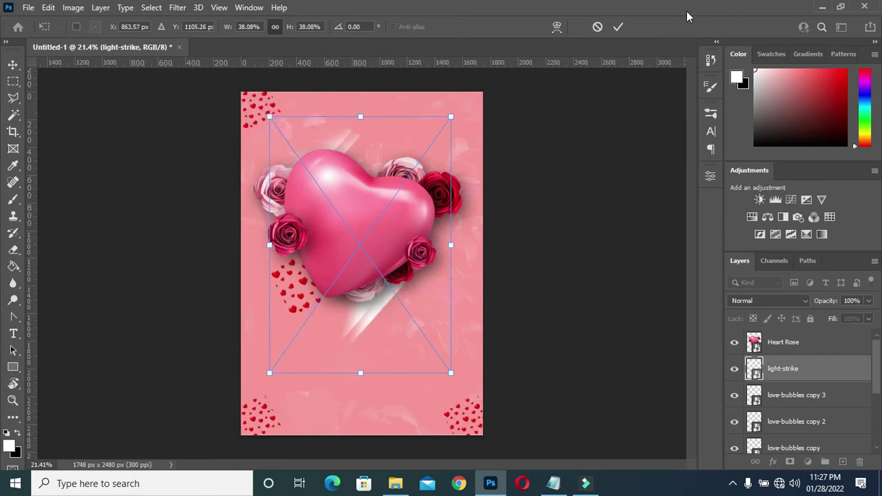
click(620, 27)
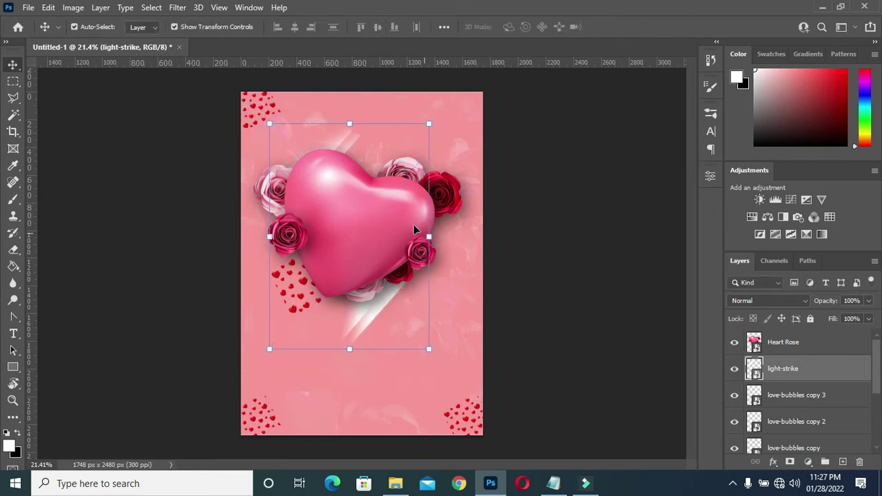
key(shift+Up)
key(shift+Up)
key(shift+Up)
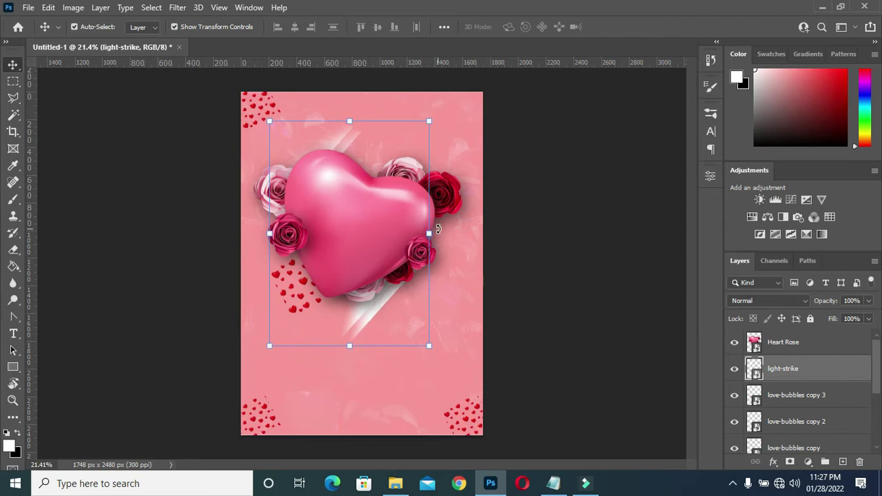
key(shift+Up)
key(shift+Up)
key(shift+Up)
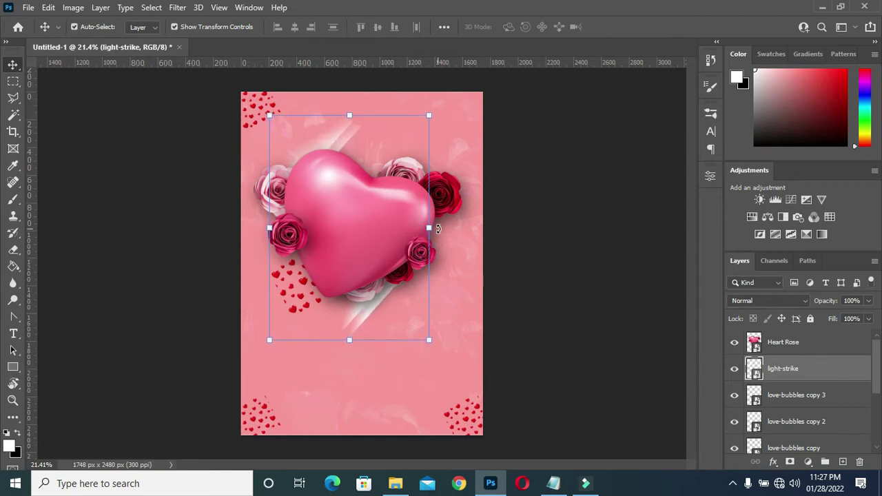
click(529, 211)
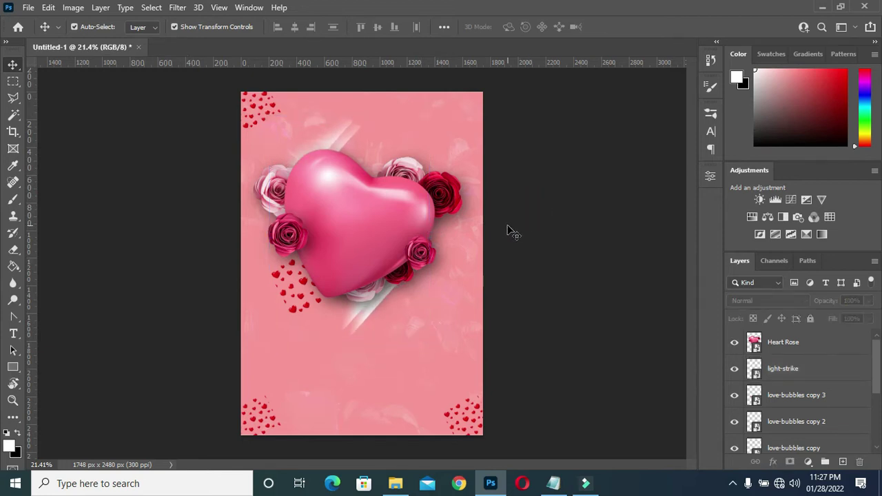
Nudge Heart Rose with light-strike, then love-bubbles copy 3, slightly down.
click(796, 347)
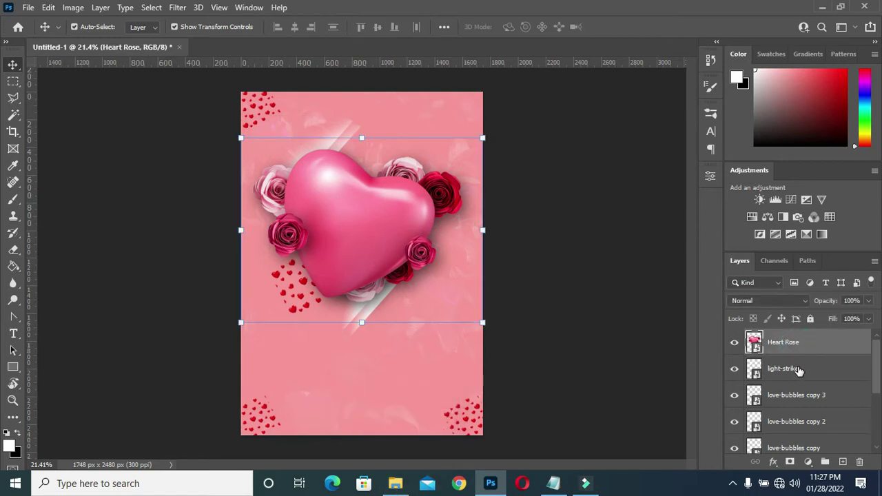
shift+click(797, 370)
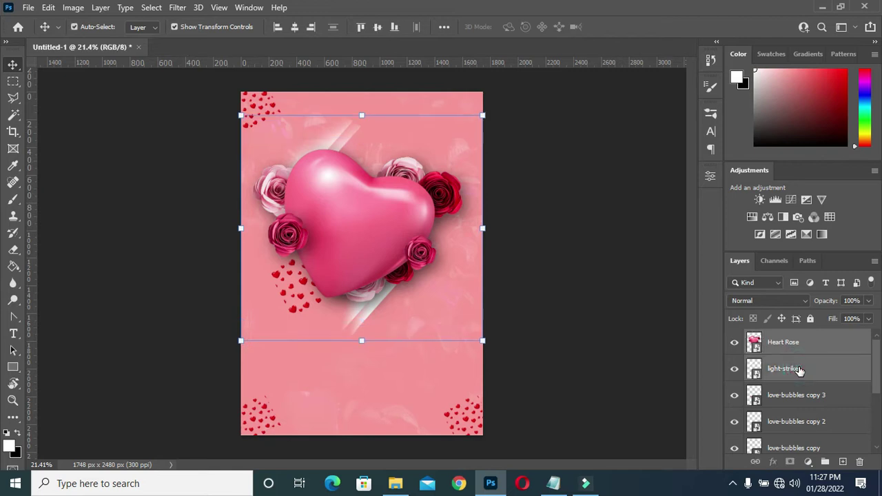
key(shift+Down)
key(shift+Down)
key(shift+Down)
key(shift+Down)
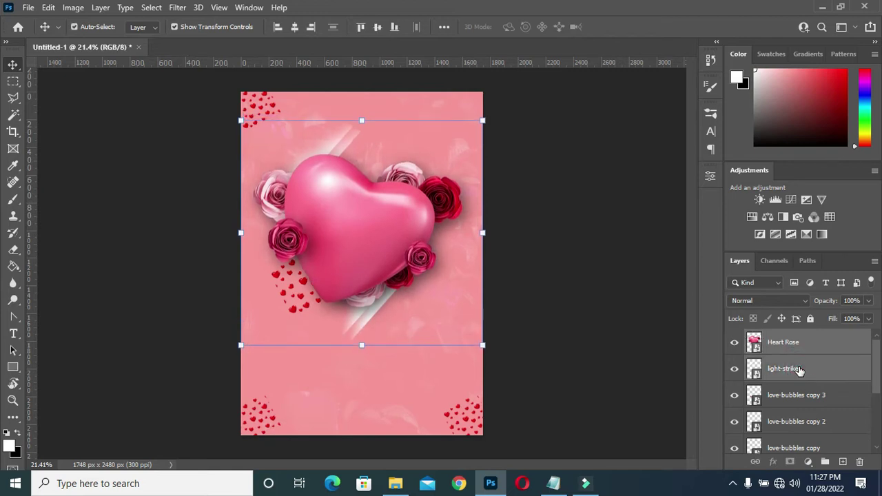
key(shift+Down)
key(shift+Down)
key(shift+Down)
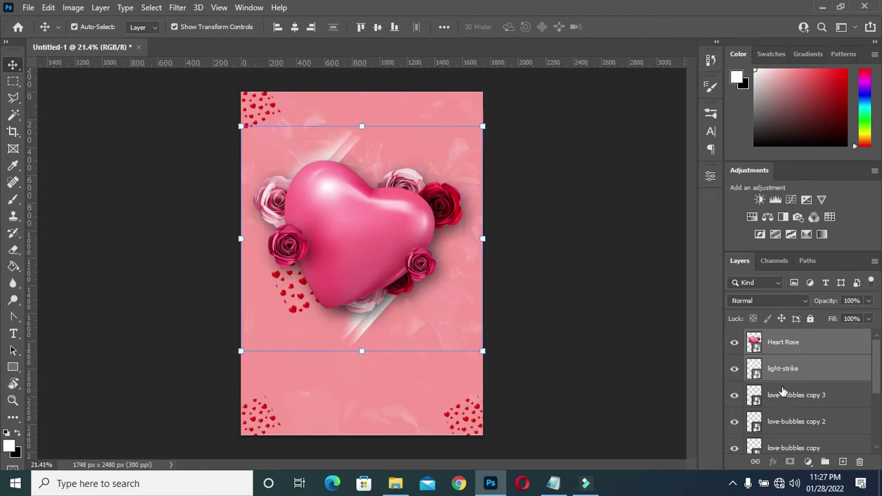
click(784, 396)
key(shift+Down)
key(shift+Down)
key(shift+Down)
key(shift+Down)
key(shift+Down)
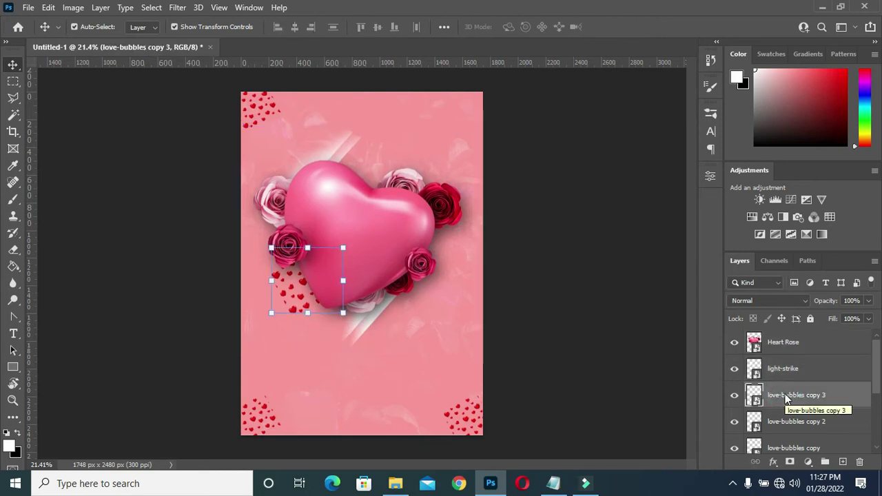
key(shift+Down)
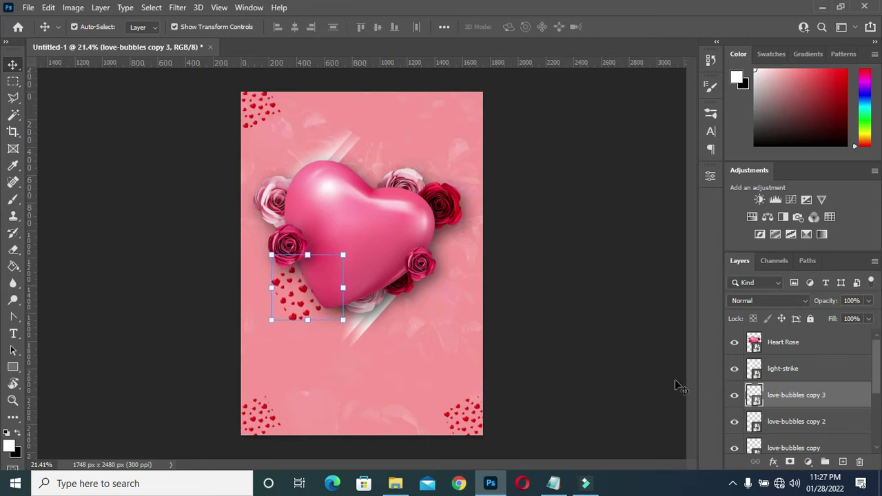
click(537, 265)
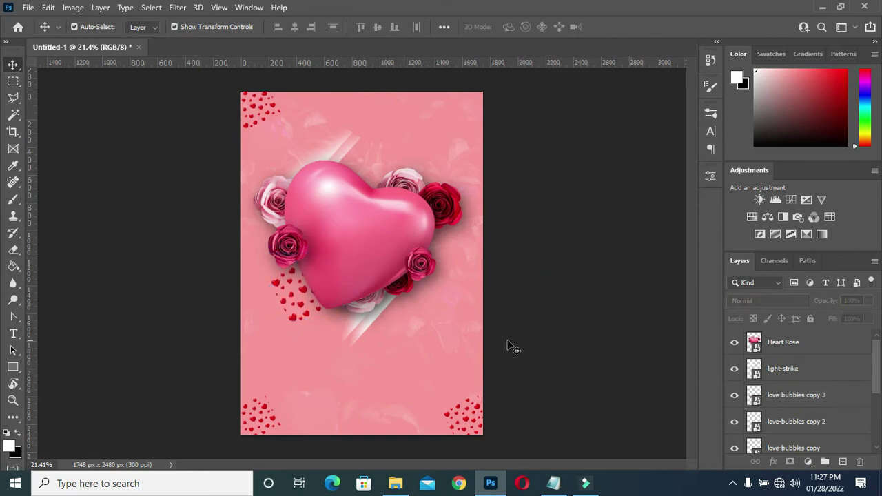
Drag the vignette image from the resource folder onto the flyer.
click(395, 482)
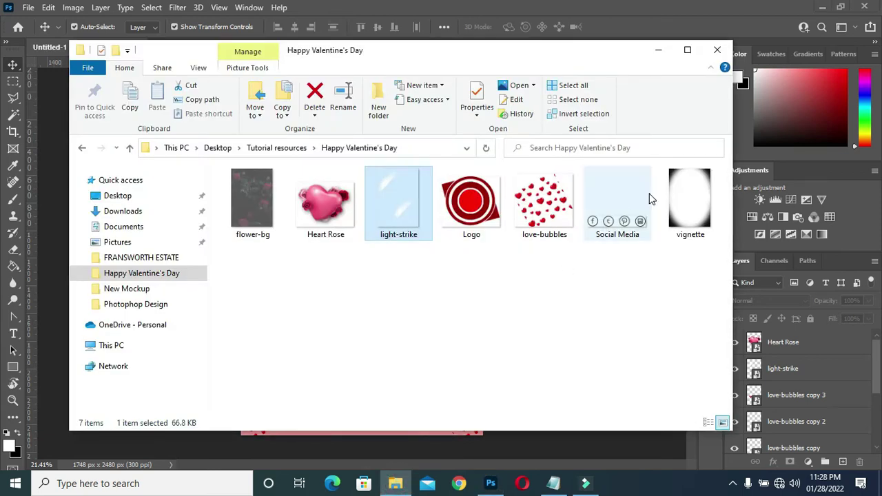
double_click(678, 195)
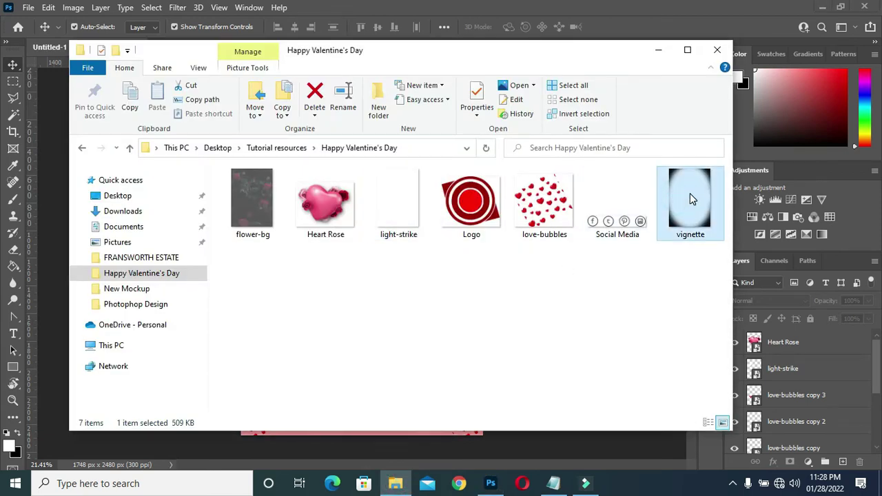
drag(688, 203, 451, 311)
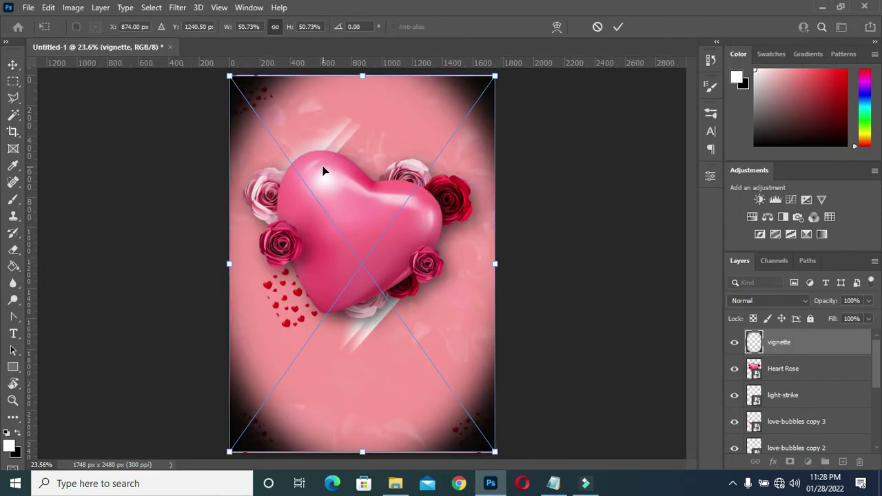
Commit the vignette over the flyer and set its blend mode to Overlay.
click(618, 26)
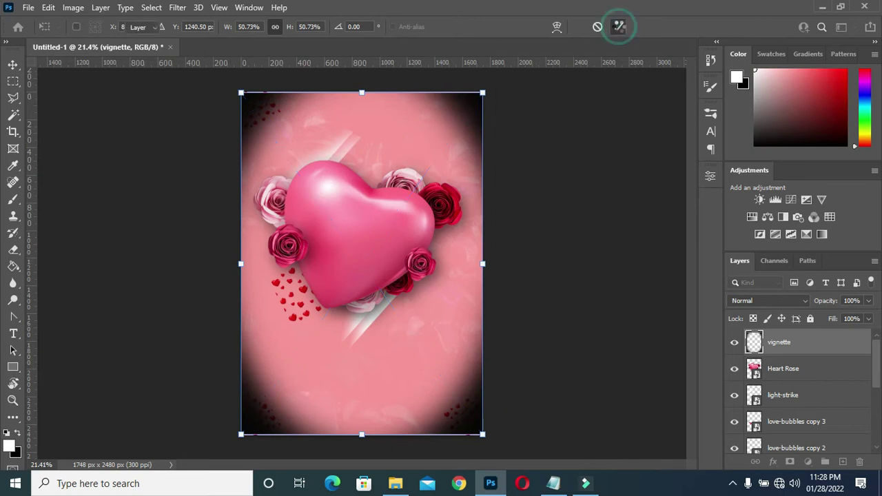
click(766, 303)
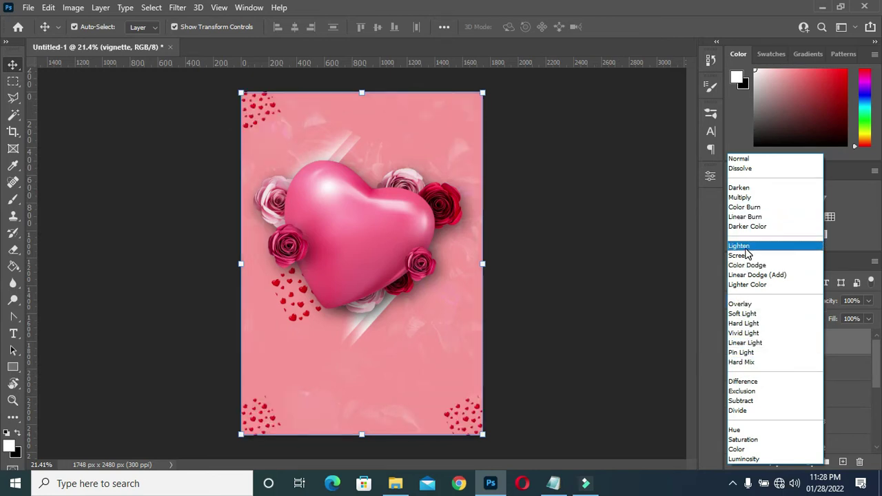
click(749, 305)
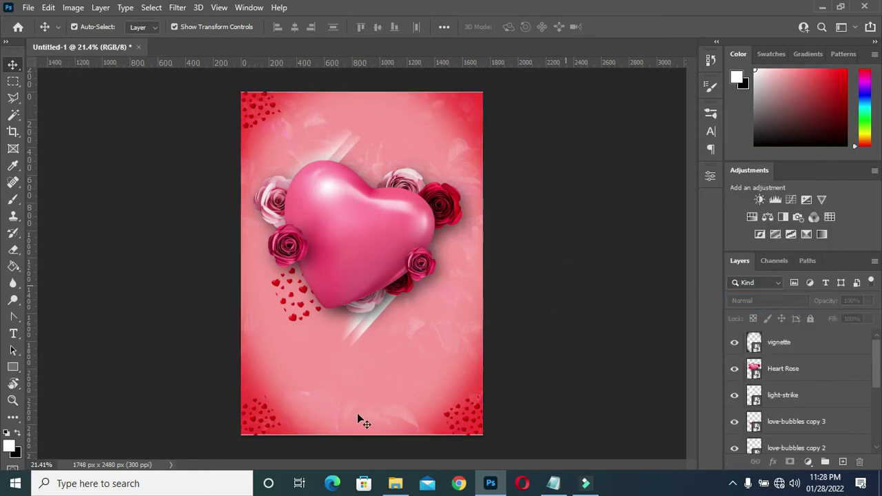
key(ctrl+plus)
key(ctrl+0)
drag(13, 369, 36, 362)
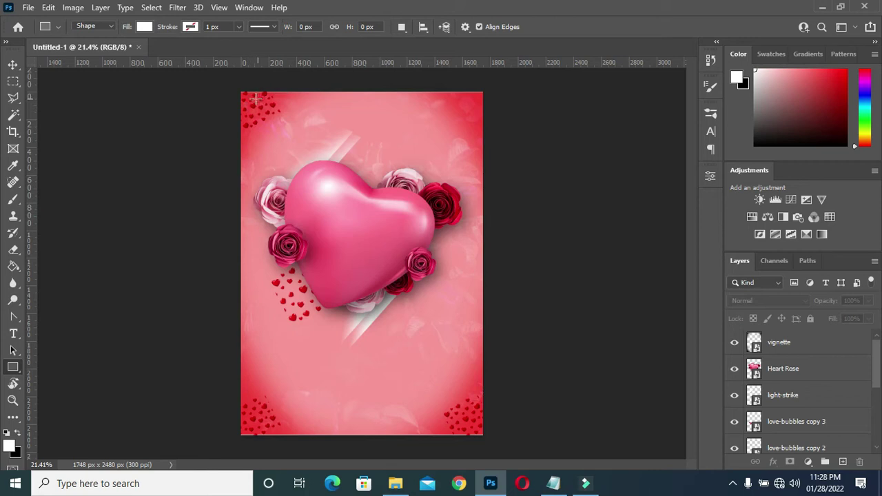
Draw a white 1595 × 2342 px rectangle leaving a thin red margin.
drag(252, 100, 472, 422)
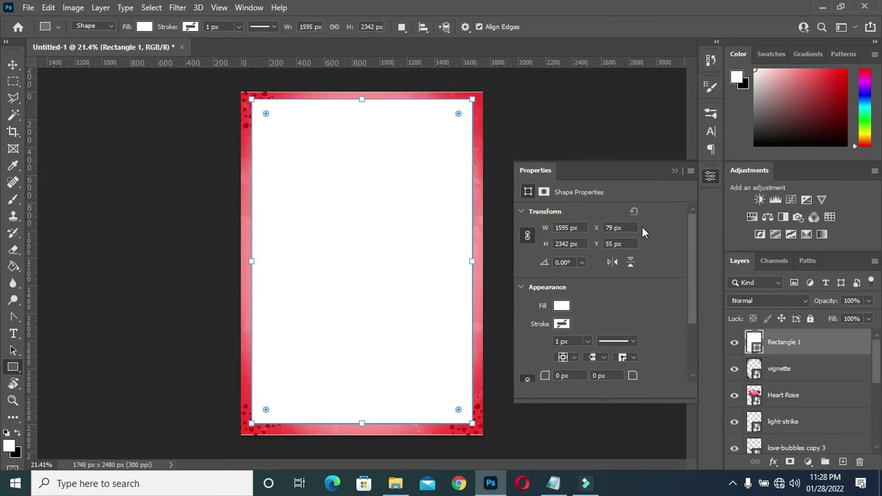
click(562, 324)
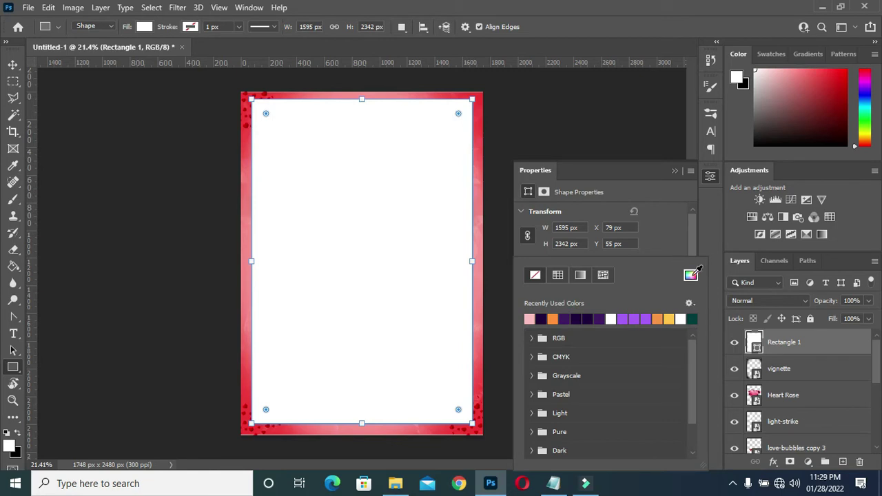
Set the rectangle's stroke colour to dark red b80000.
click(689, 276)
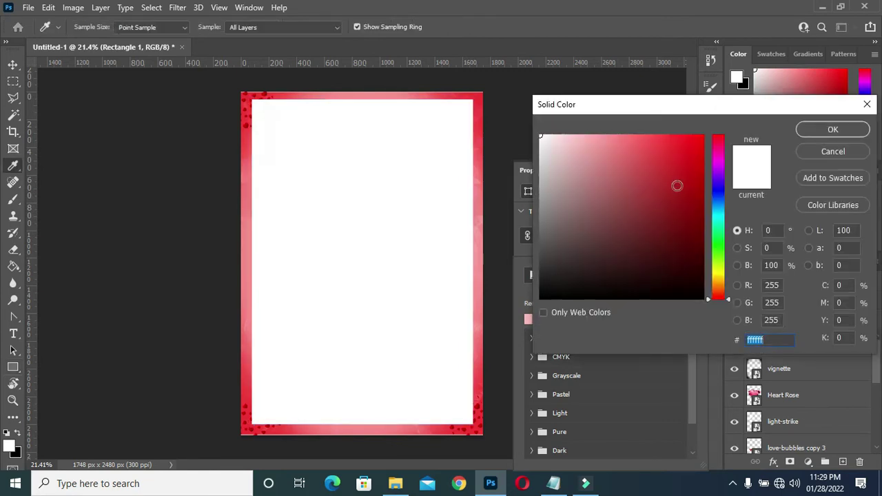
drag(681, 182, 706, 180)
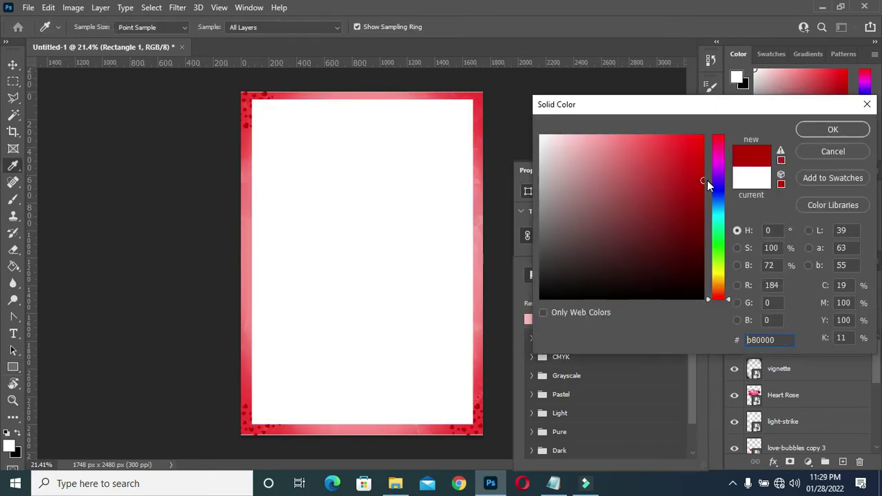
click(832, 131)
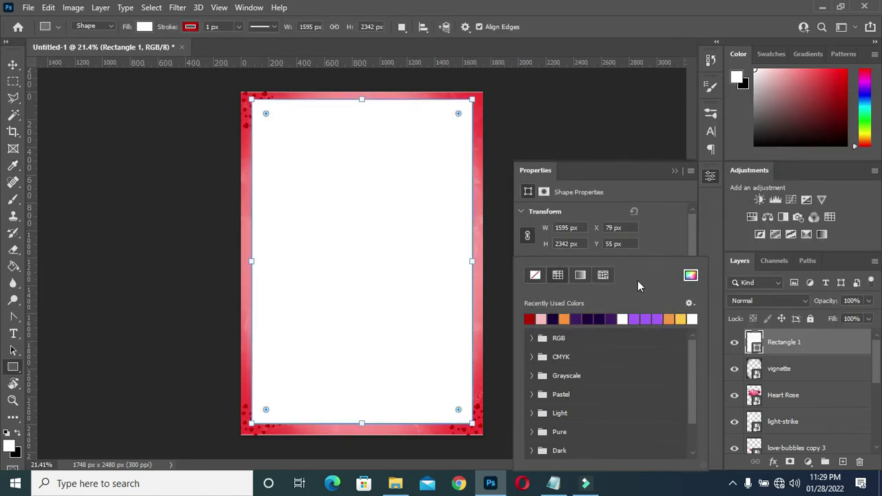
click(657, 249)
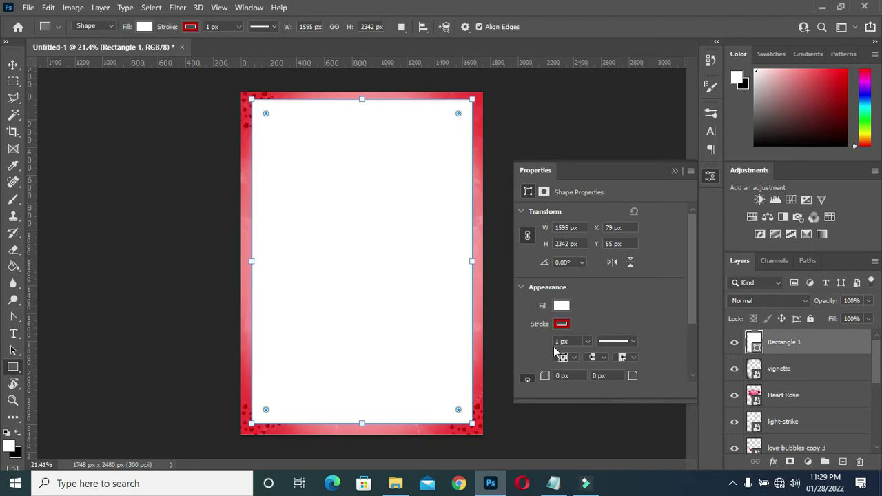
Set the rectangle's stroke width to 18.33 px.
click(586, 341)
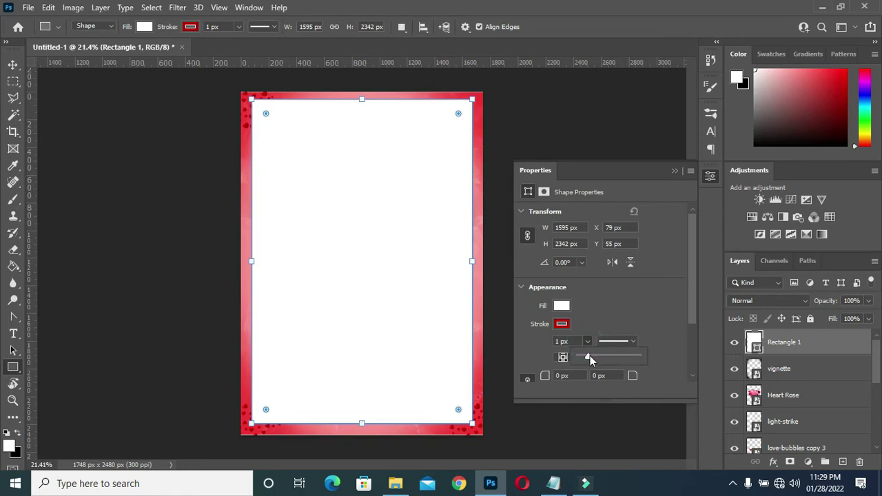
drag(587, 359, 592, 358)
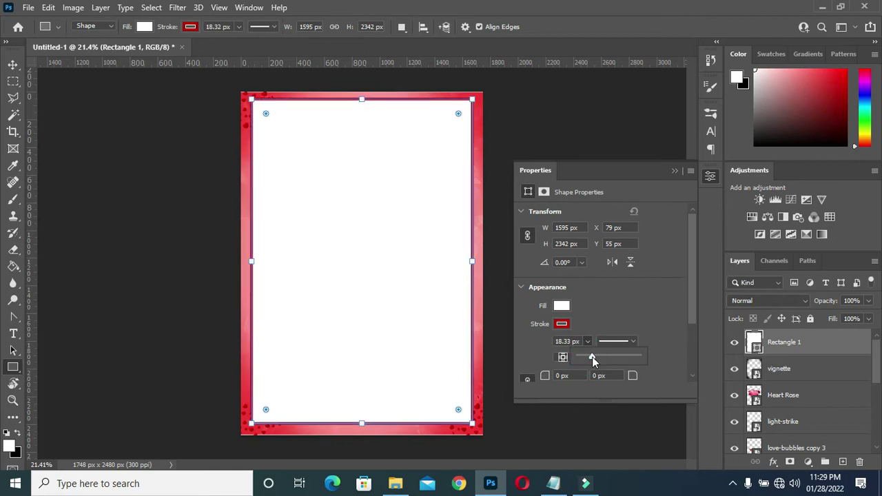
click(592, 357)
drag(593, 359, 594, 358)
scroll(367, 340, up, 1)
click(13, 64)
Lower Rectangle 1's fill to 0% so only the red frame shows.
click(78, 199)
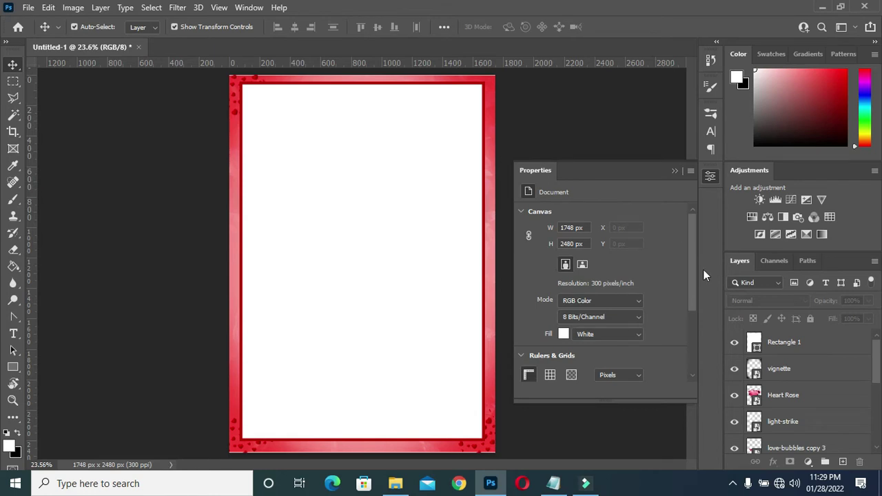
click(770, 343)
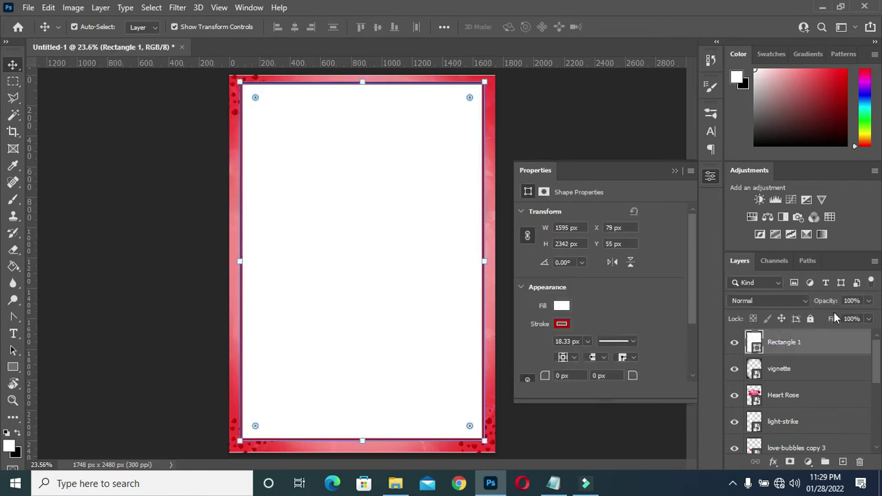
drag(834, 324, 700, 330)
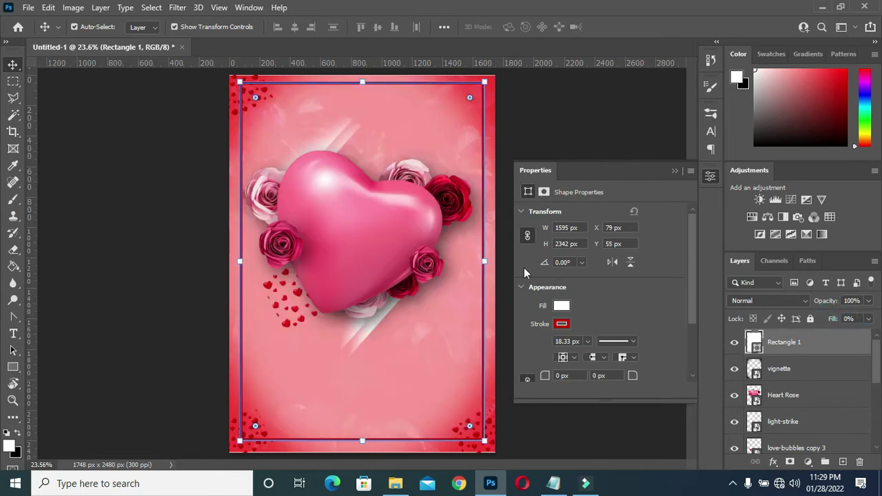
click(593, 135)
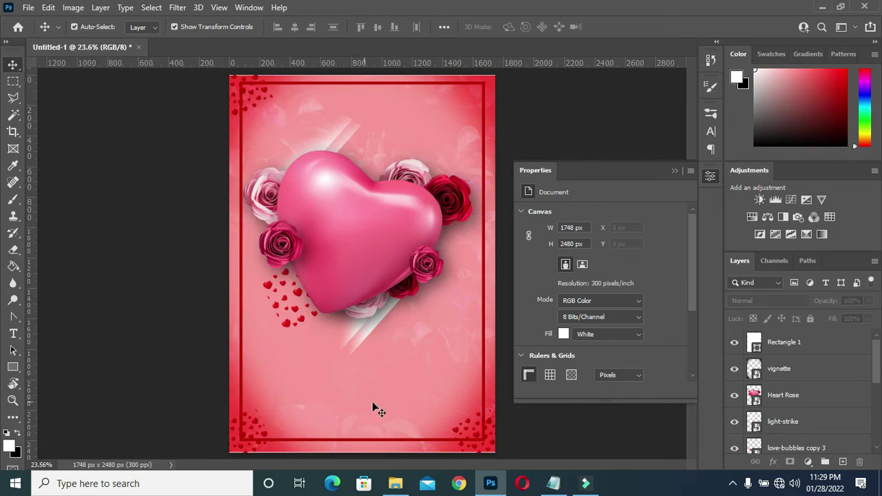
scroll(400, 401, down, 1)
scroll(400, 400, down, 1)
scroll(408, 375, up, 1)
scroll(403, 354, up, 1)
Thicken Rectangle 1's red frame stroke to 23.79 px.
click(819, 344)
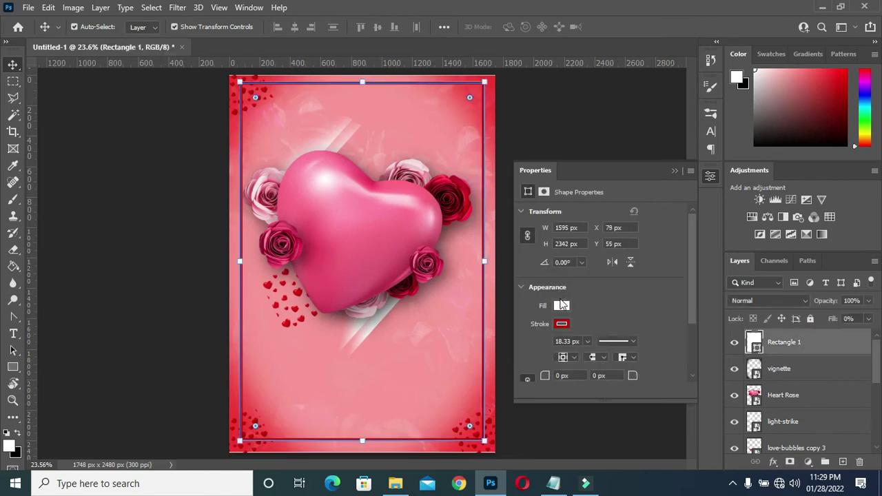
click(586, 341)
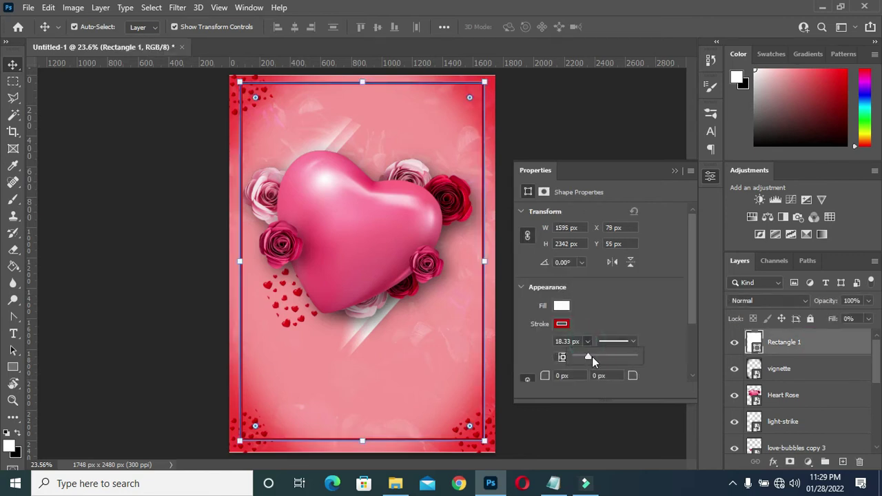
drag(586, 356, 590, 357)
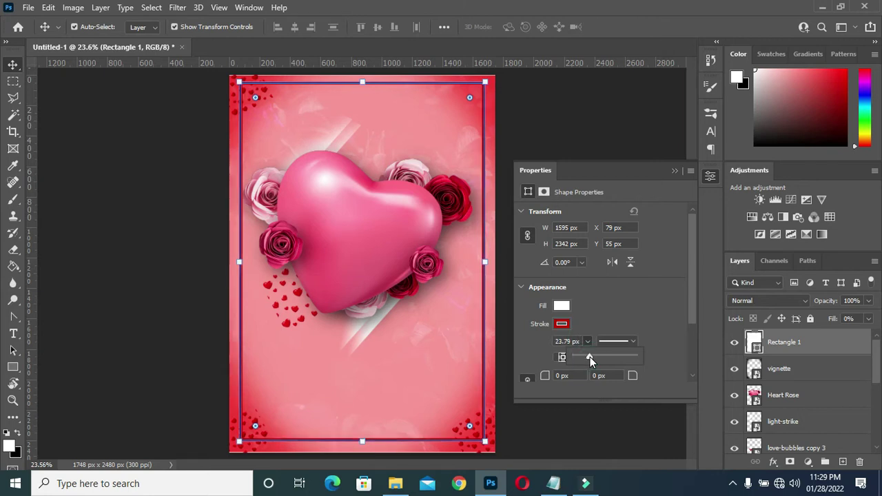
click(674, 170)
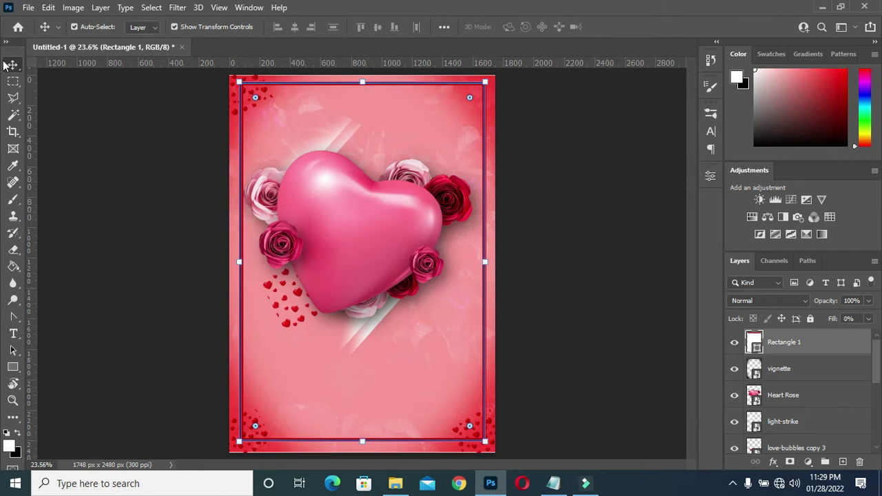
click(79, 128)
Rasterize the Rectangle 1 layer from its layer context menu.
key(ctrl+minus)
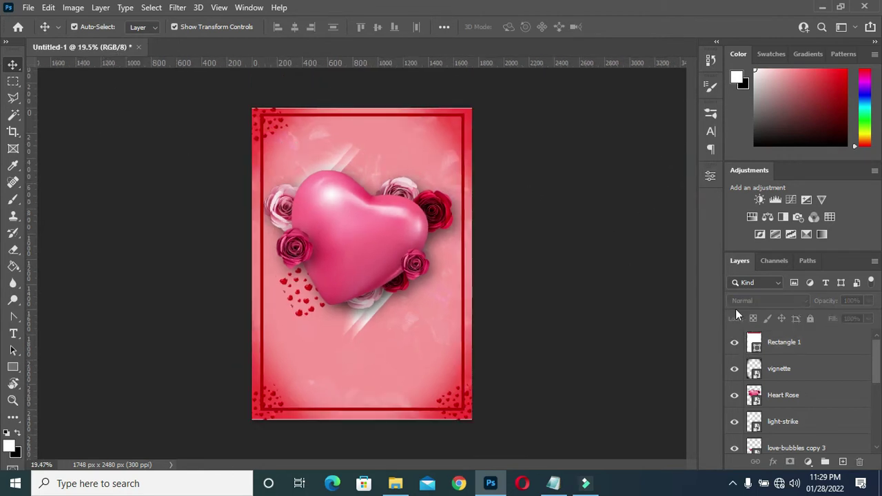
click(777, 346)
right_click(778, 348)
click(653, 199)
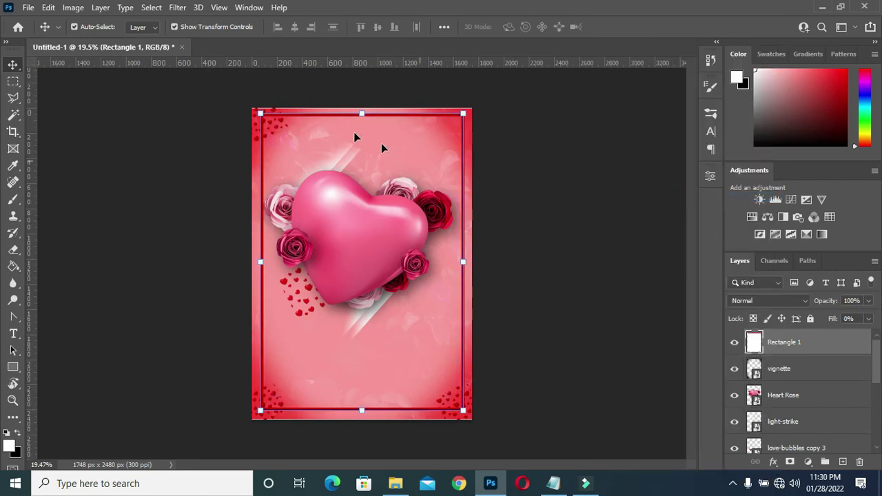
scroll(287, 117, up, 3)
scroll(555, 200, down, 2)
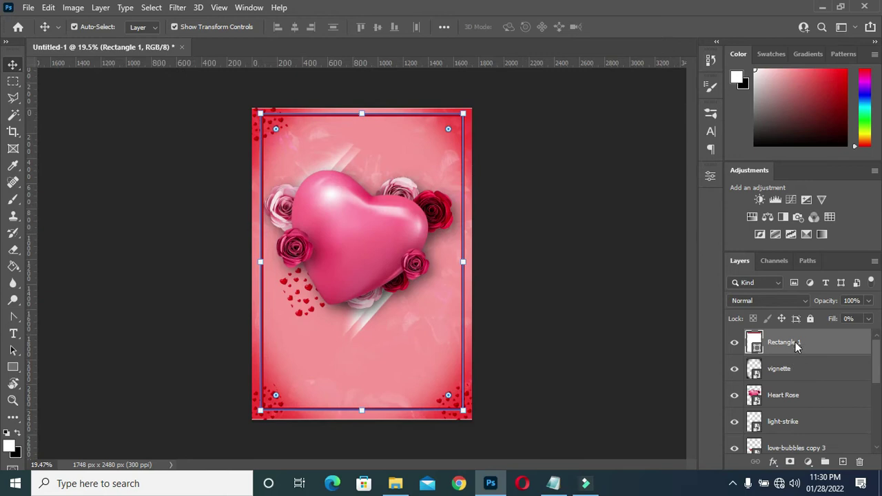
Convert Rectangle 1 to a Smart Object, then rasterize it back to plain pixels.
right_click(795, 347)
click(697, 181)
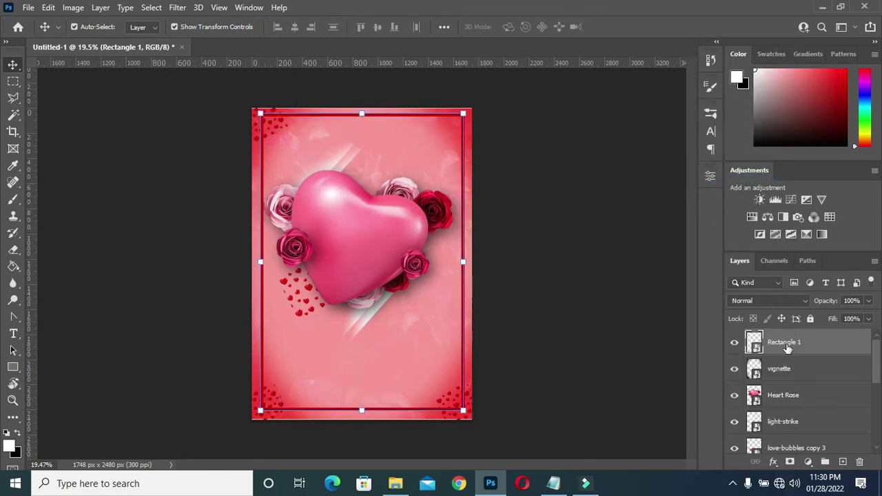
right_click(790, 349)
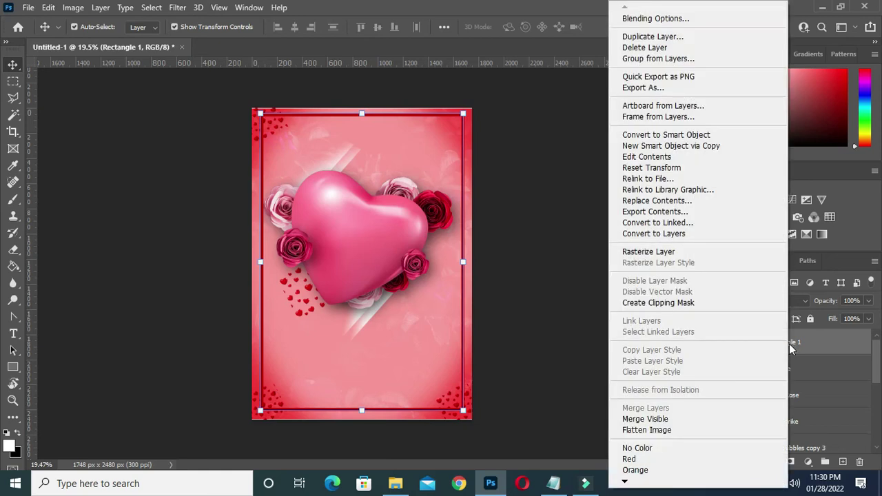
click(681, 258)
scroll(309, 144, up, 2)
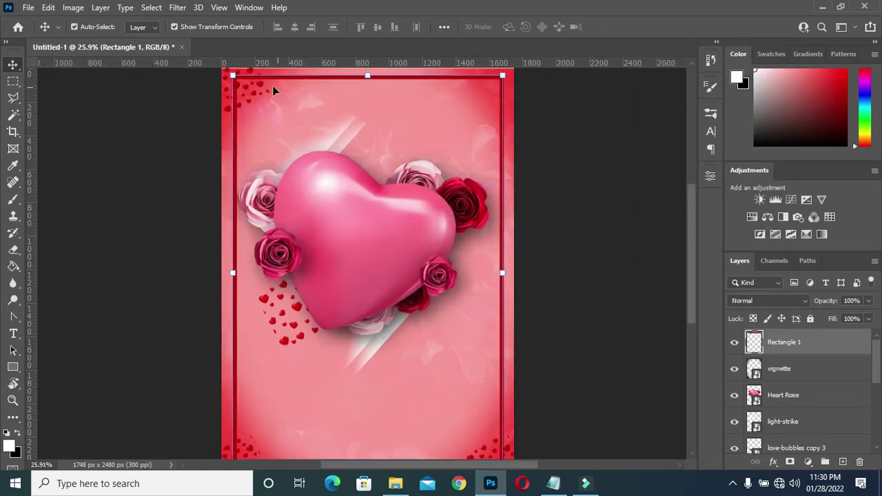
scroll(220, 72, down, 1)
scroll(255, 86, up, 3)
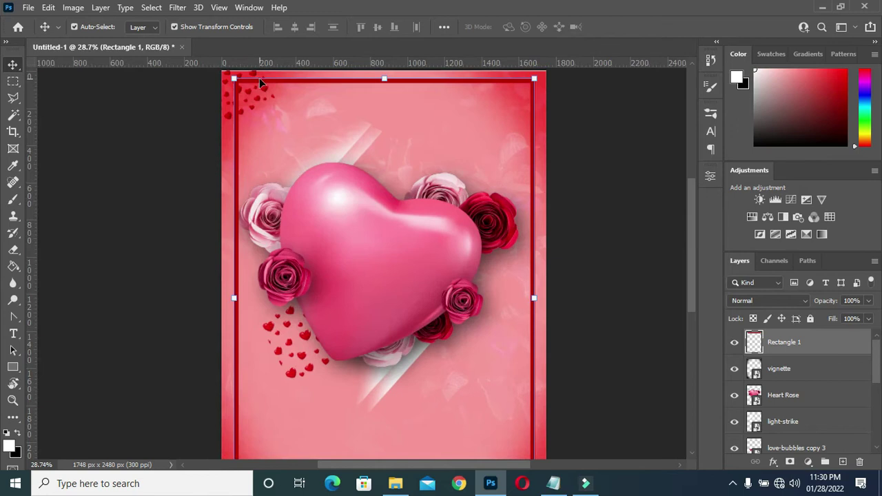
scroll(265, 73, down, 1)
scroll(257, 63, up, 2)
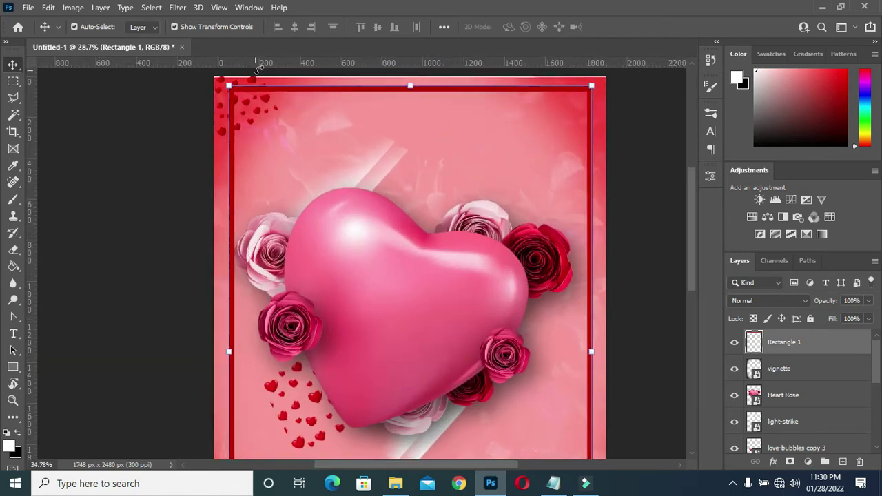
With the Polygonal Lasso Tool, select the frame behind the top-left heart cluster.
click(12, 98)
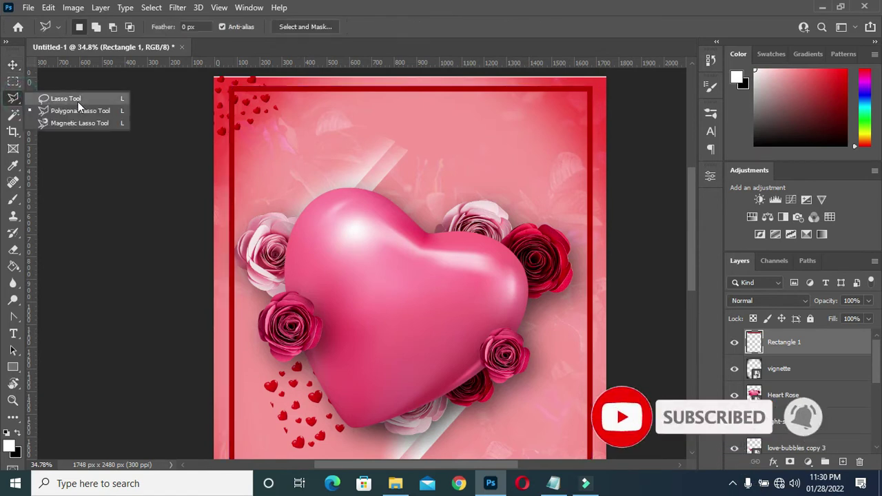
click(77, 101)
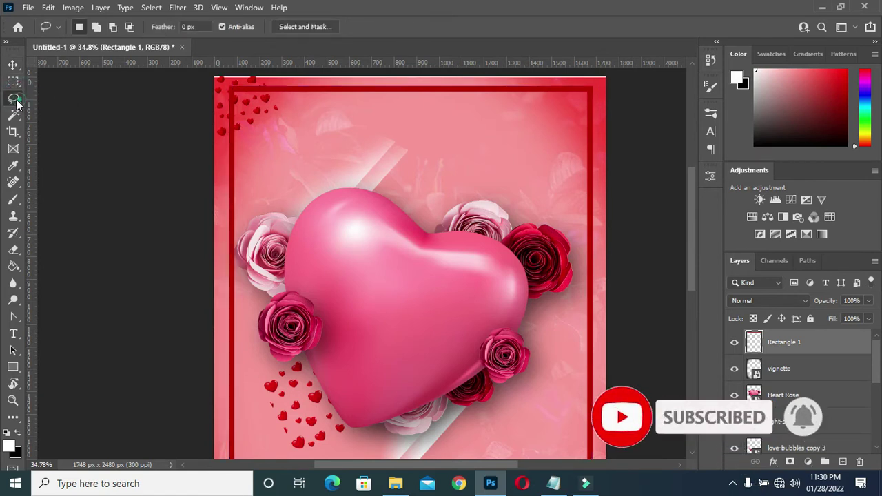
right_click(16, 101)
click(67, 111)
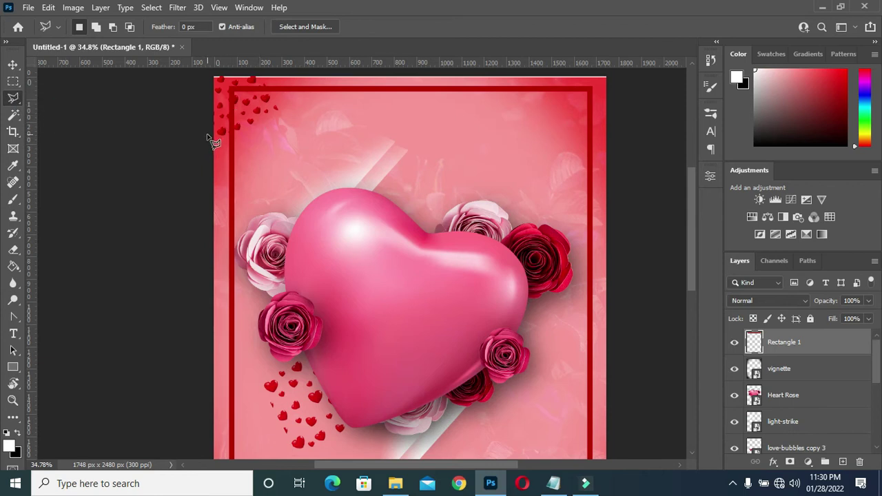
click(206, 136)
click(250, 131)
click(285, 73)
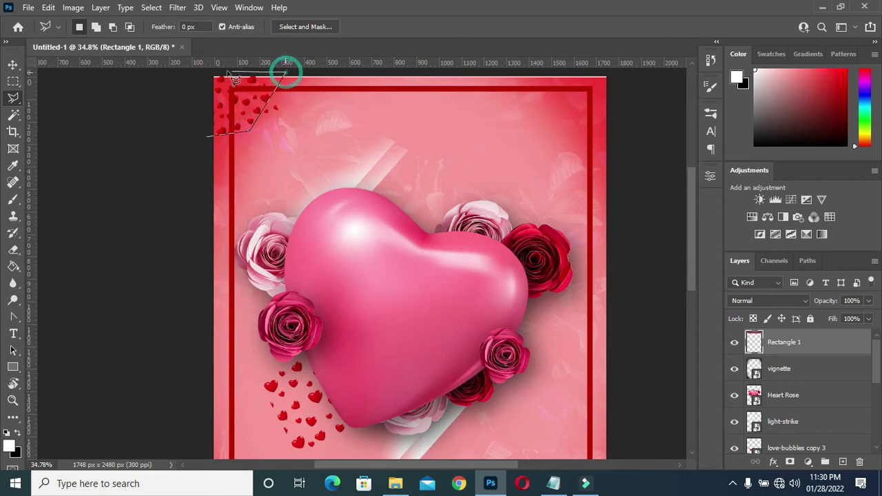
click(198, 72)
click(190, 122)
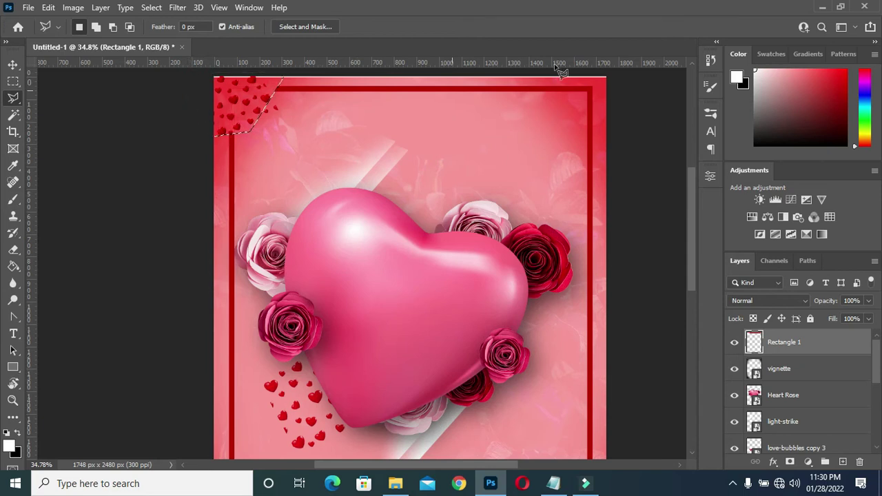
Select the frame behind the bottom-left heart cluster.
key(ctrl+0)
scroll(606, 228, down, 1)
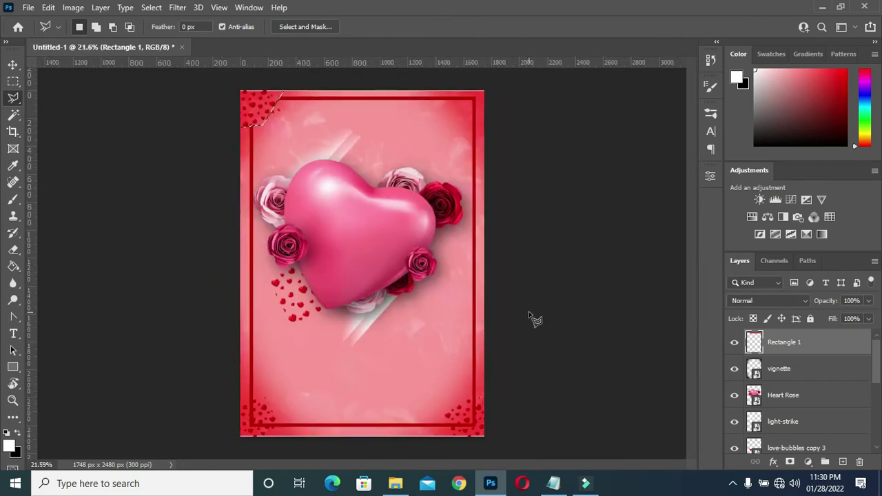
scroll(482, 413, down, 1)
scroll(385, 410, up, 2)
click(215, 403)
click(257, 414)
click(272, 439)
click(260, 457)
click(174, 444)
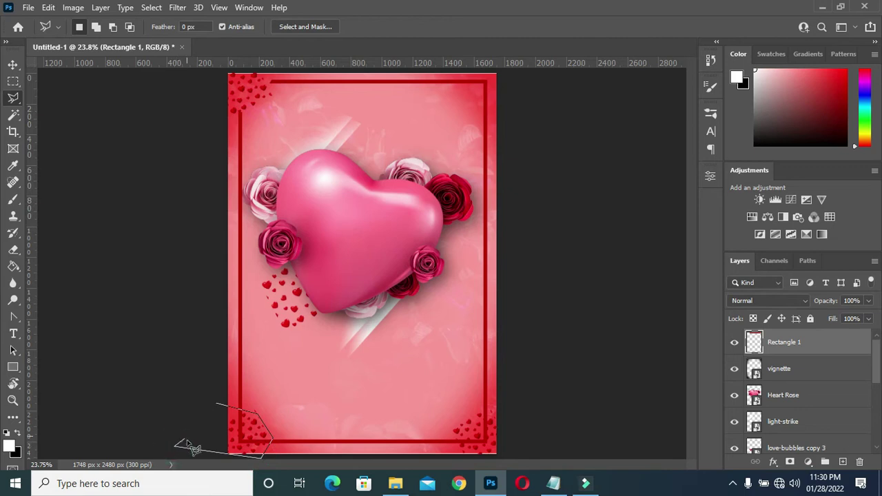
double_click(193, 441)
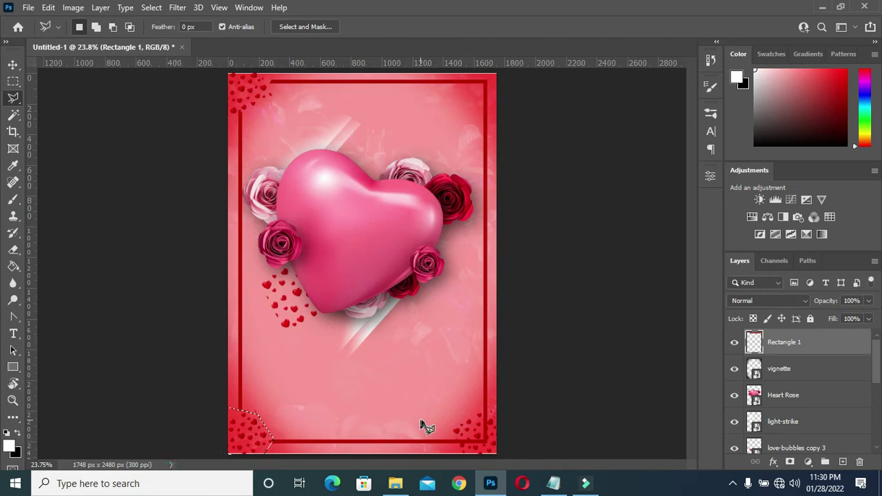
Select the frame behind the bottom-right heart cluster.
scroll(478, 433, down, 1)
scroll(468, 431, up, 2)
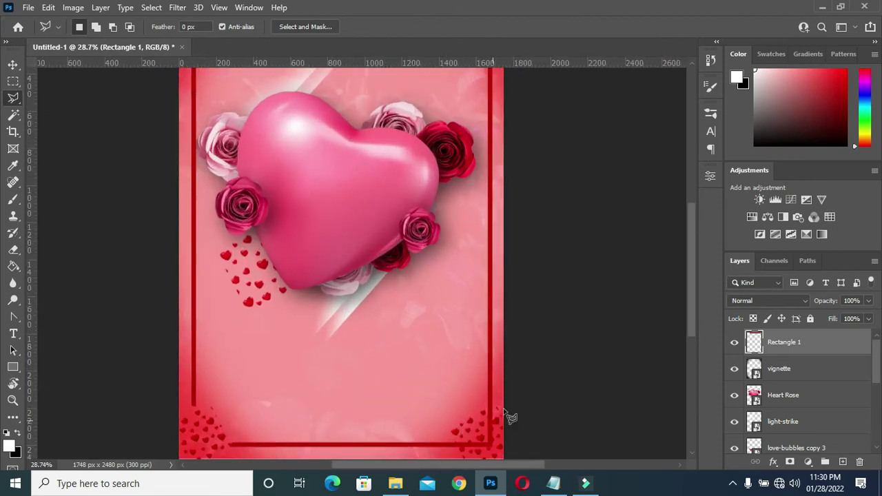
scroll(508, 413, up, 1)
click(510, 396)
click(478, 407)
click(463, 418)
click(457, 427)
click(445, 444)
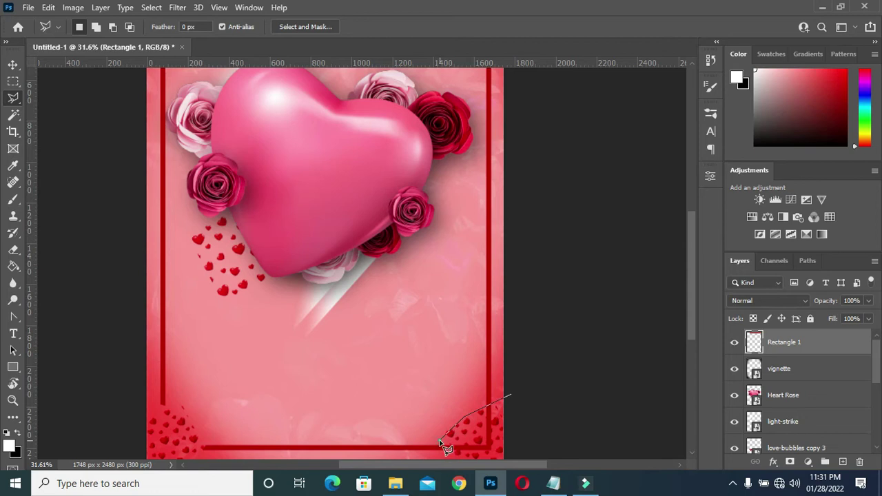
click(452, 425)
click(523, 417)
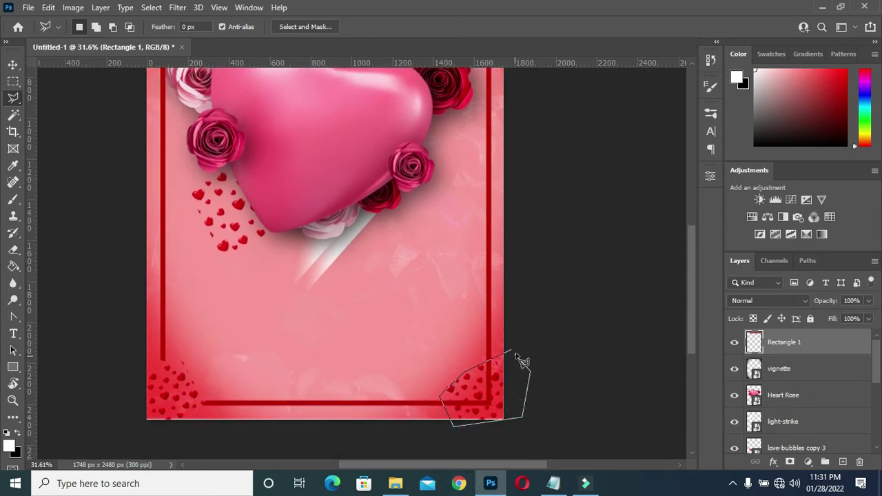
click(516, 353)
scroll(524, 360, down, 5)
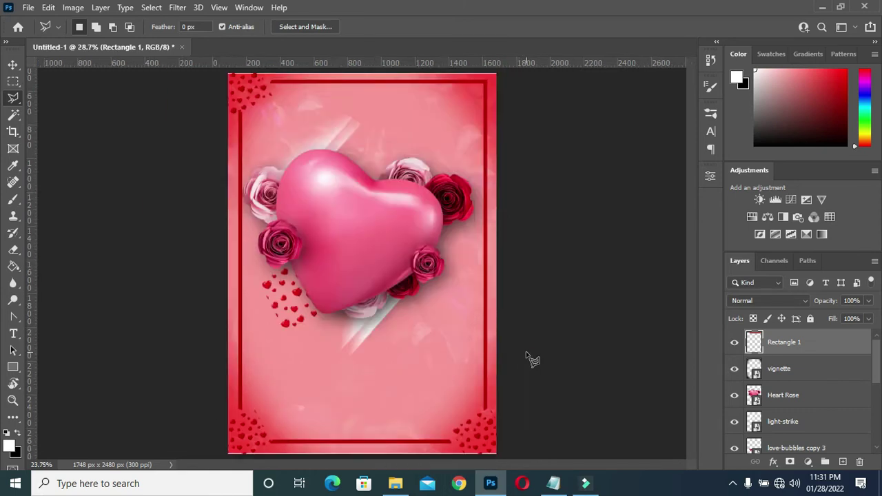
scroll(324, 153, up, 2)
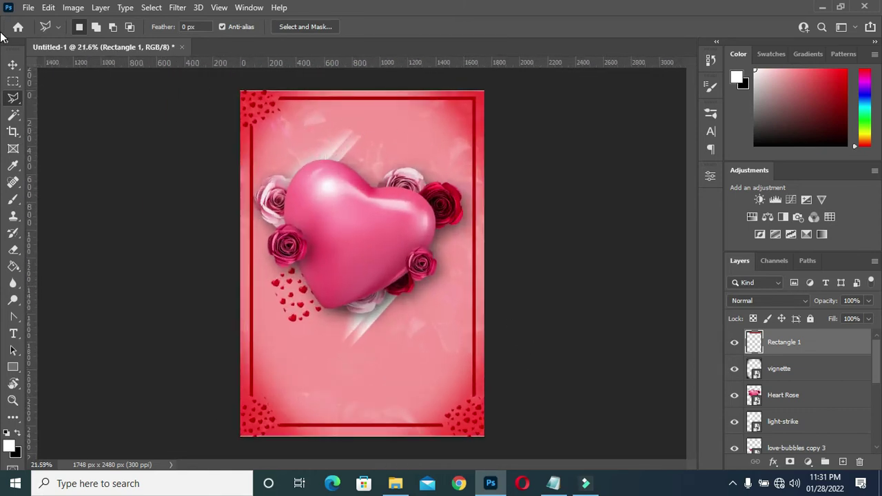
click(12, 64)
click(132, 137)
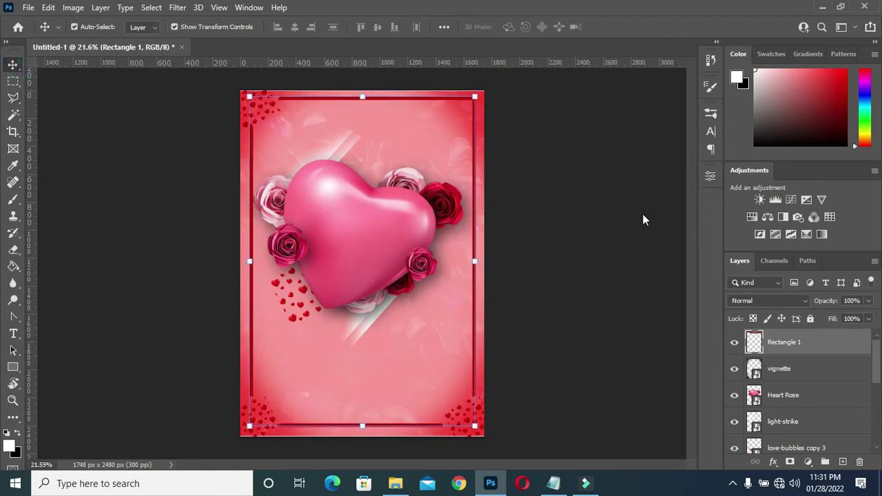
Drag the Logo image from the Happy Valentine's Day folder onto the flyer canvas.
click(593, 206)
scroll(490, 173, up, 1)
scroll(492, 200, down, 2)
scroll(502, 176, up, 1)
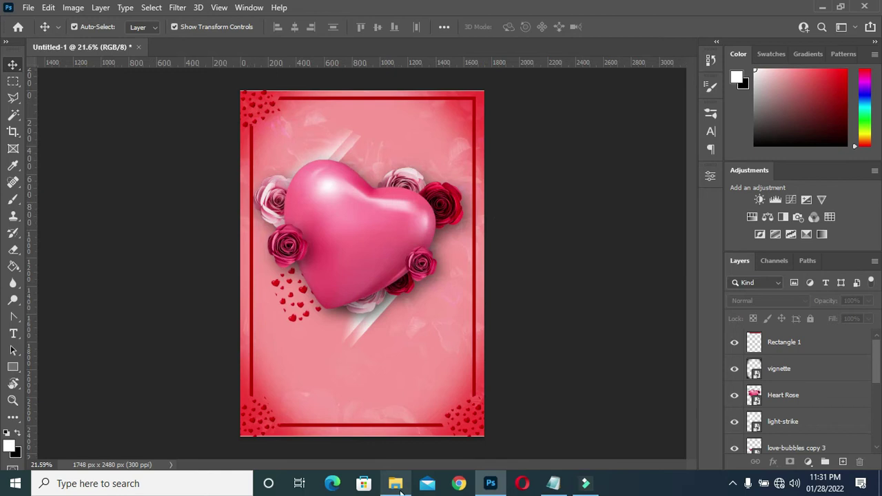
click(395, 483)
click(471, 197)
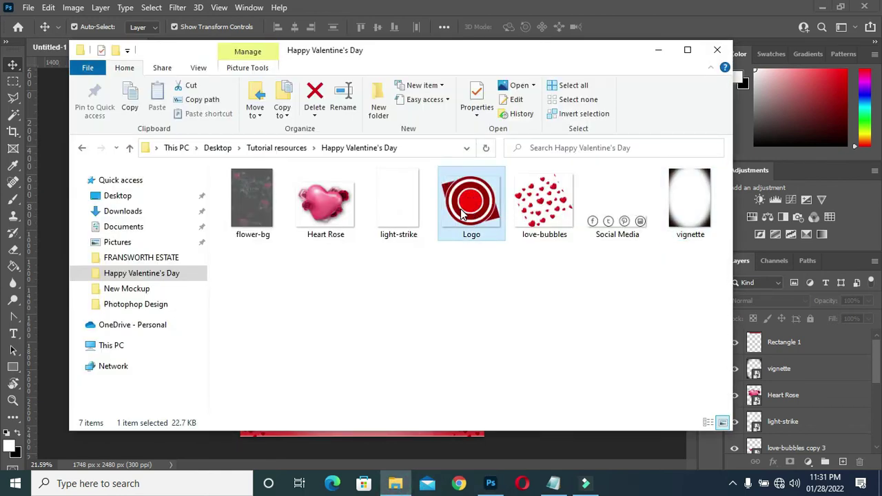
drag(466, 216, 484, 328)
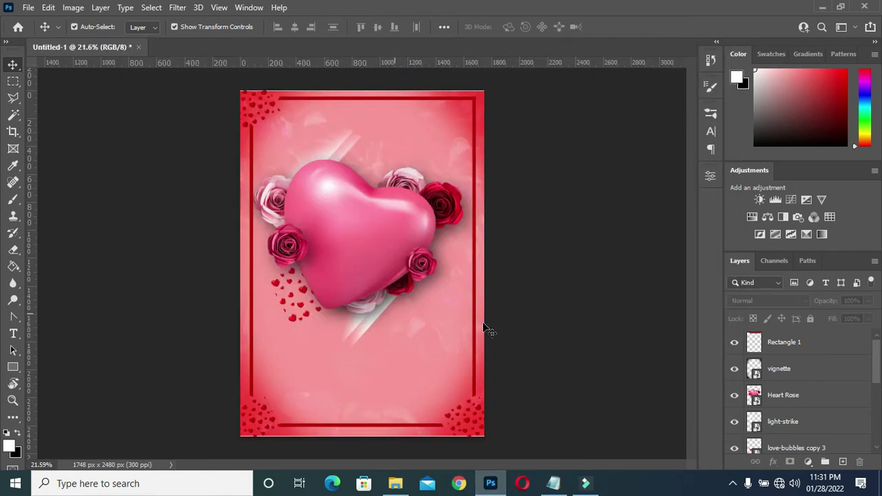
drag(485, 330, 330, 130)
key(ctrl+t)
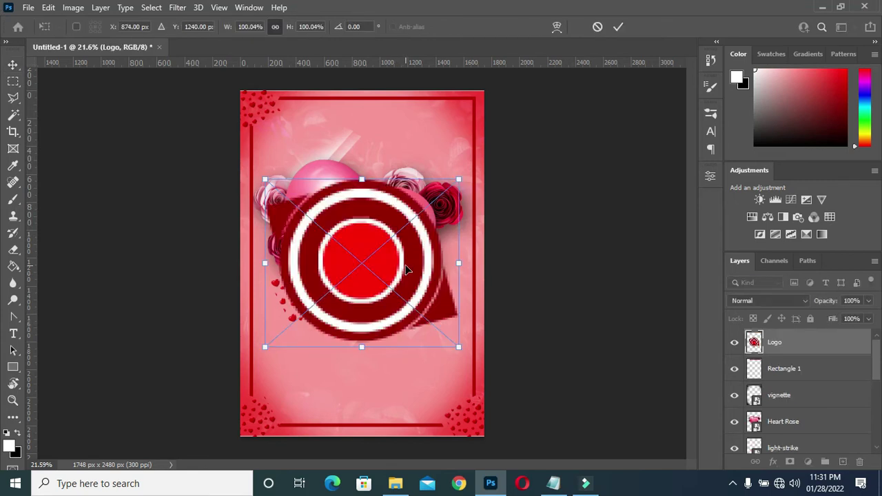
Scale the Logo to about 8.6% and commit it near the top, just left of centre.
drag(458, 262, 349, 143)
drag(286, 178, 379, 138)
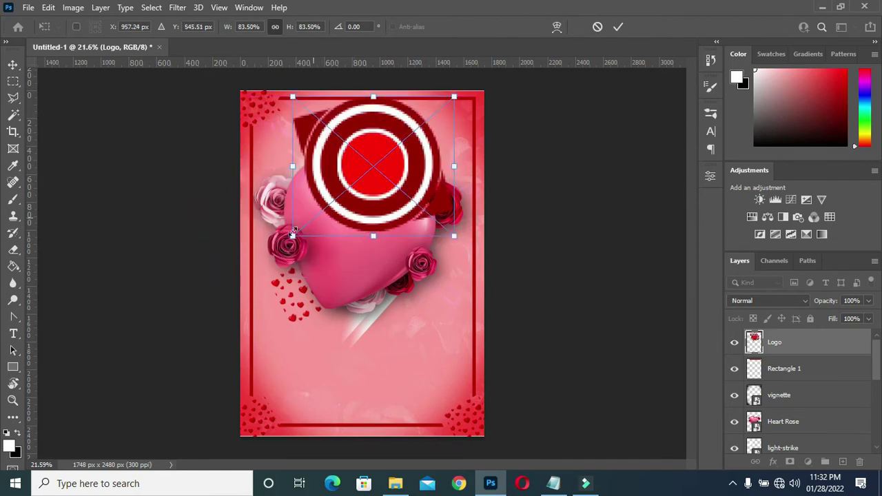
drag(293, 237, 402, 140)
scroll(369, 117, up, 5)
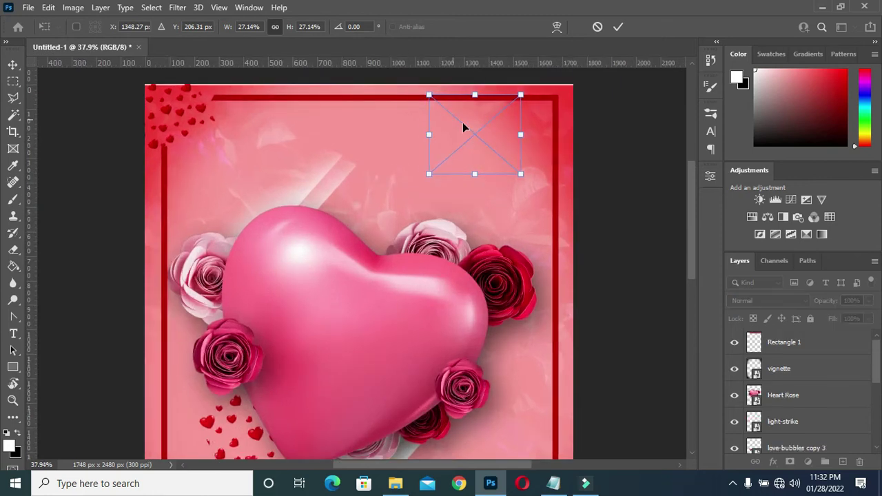
drag(448, 134, 292, 134)
drag(365, 92, 300, 149)
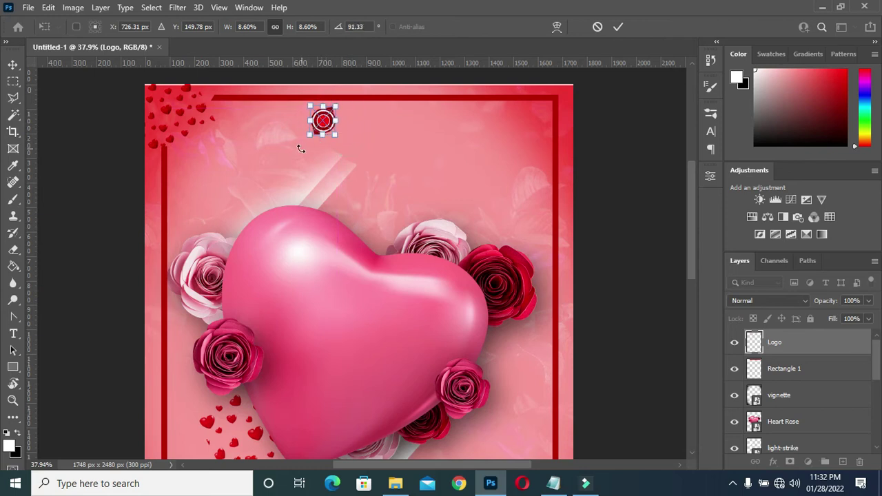
click(618, 27)
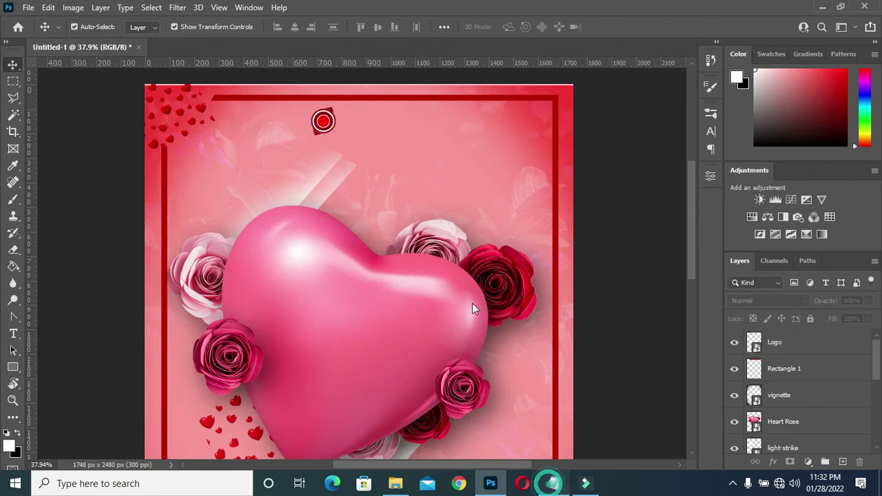
key(alt+Tab)
Select 'Space club' on line 1 of the Valentine Text notes, then minimize Notepad.
drag(241, 91, 180, 95)
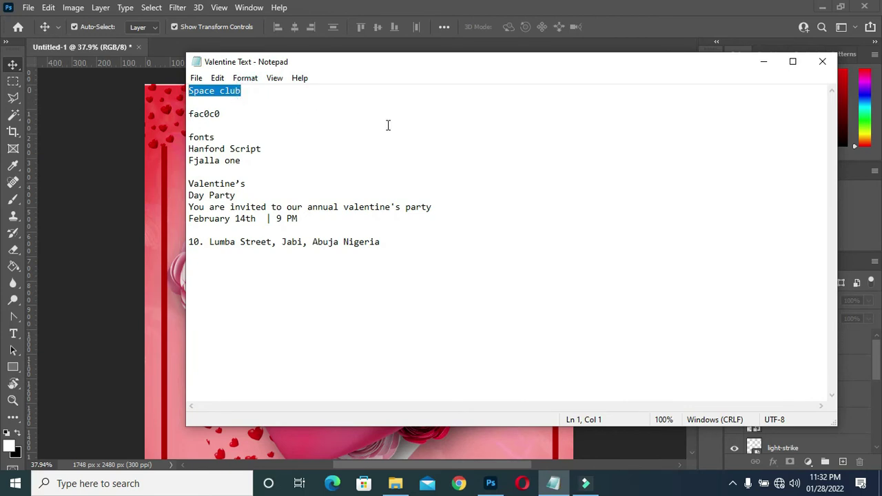
click(762, 61)
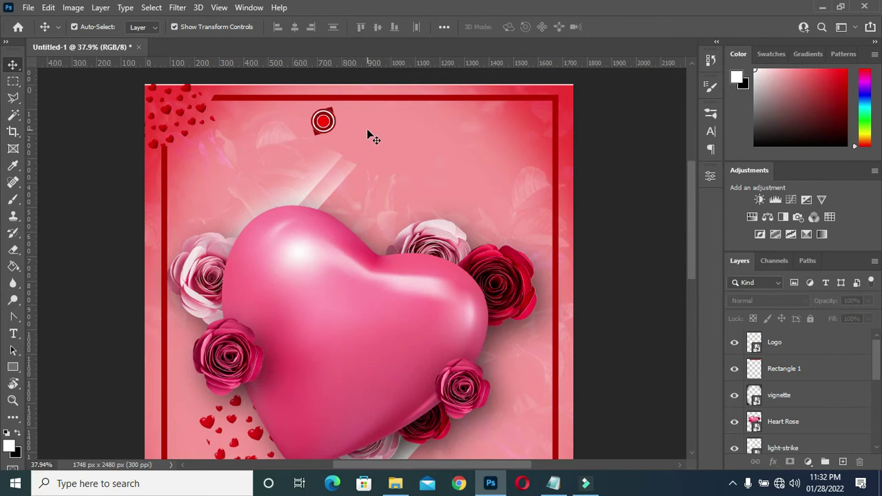
key(t)
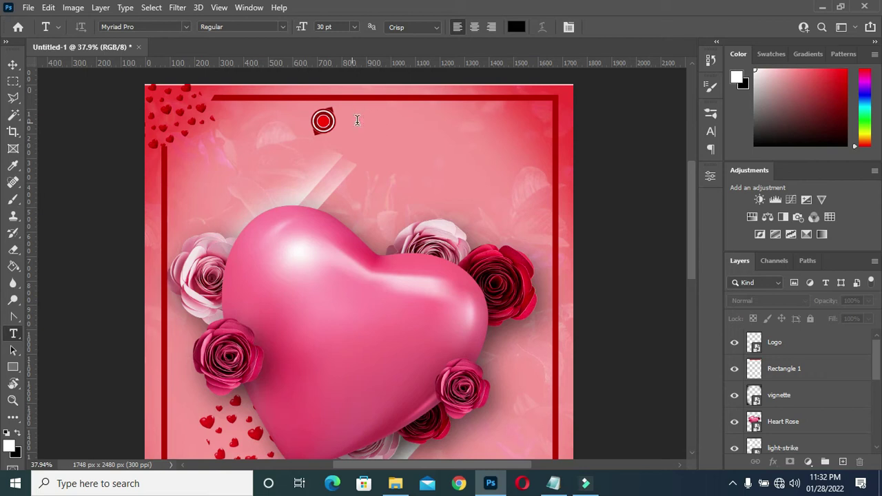
Add the text 'Space club' to the right of the logo and commit it.
click(357, 120)
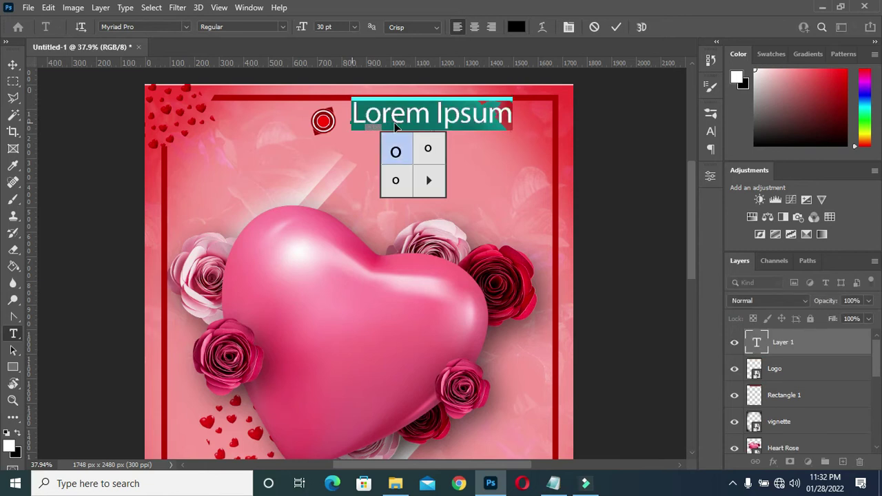
text(Space club)
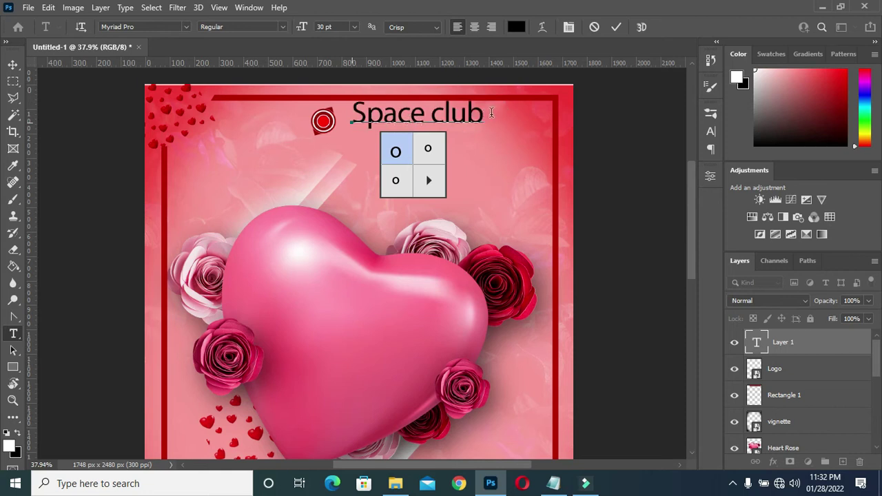
click(617, 27)
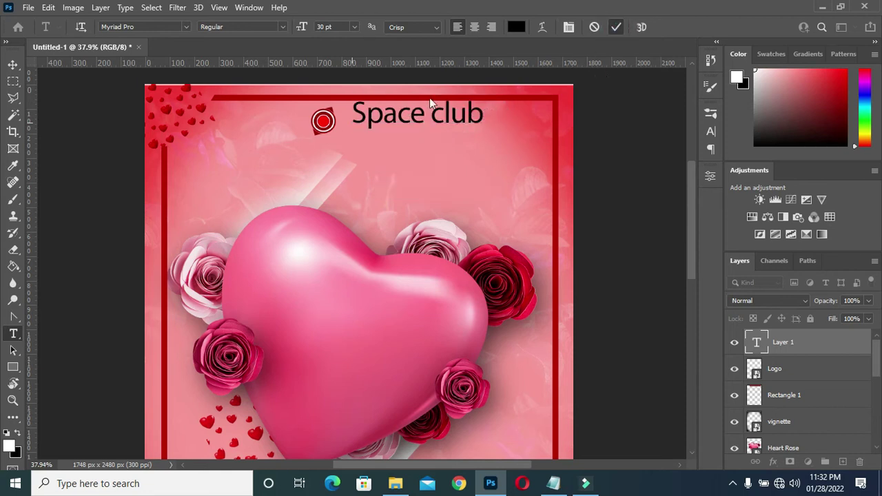
Change the Space club title's font to Fjalla One.
click(185, 27)
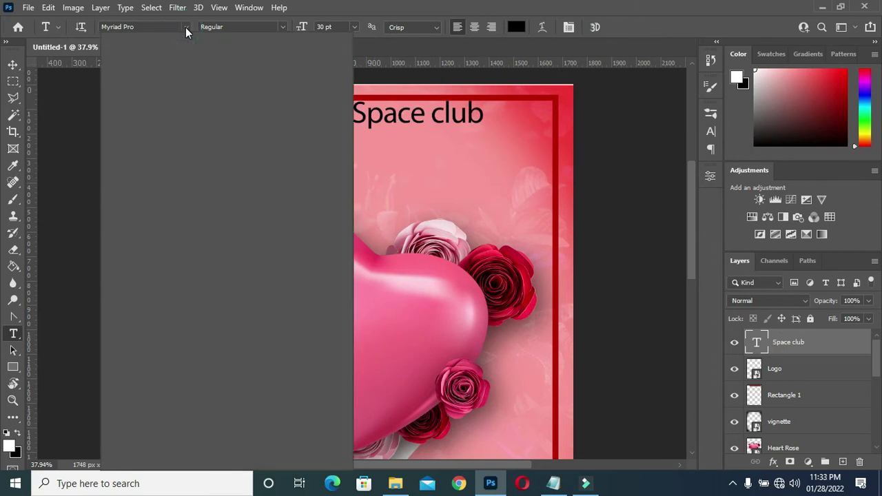
text(MoonTime)
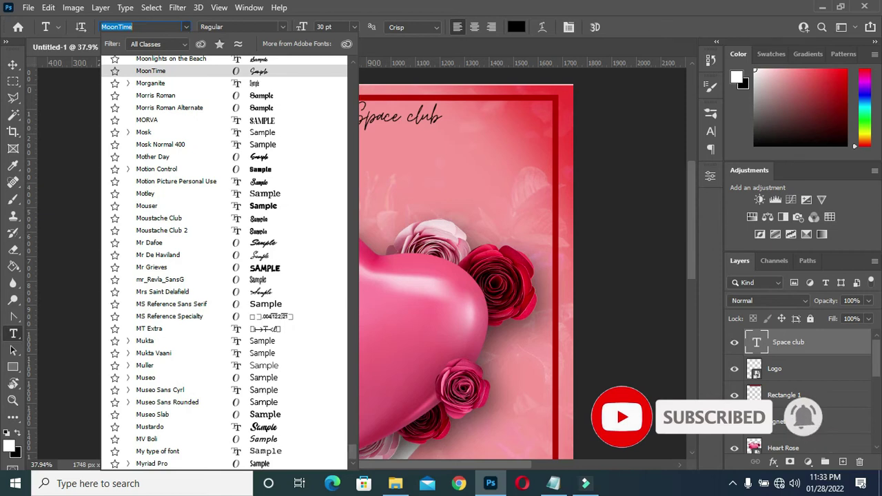
text(fj)
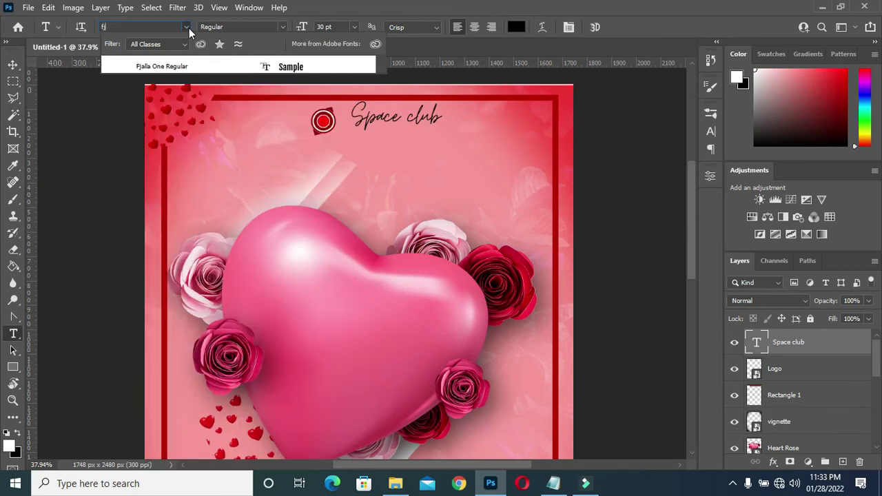
click(196, 66)
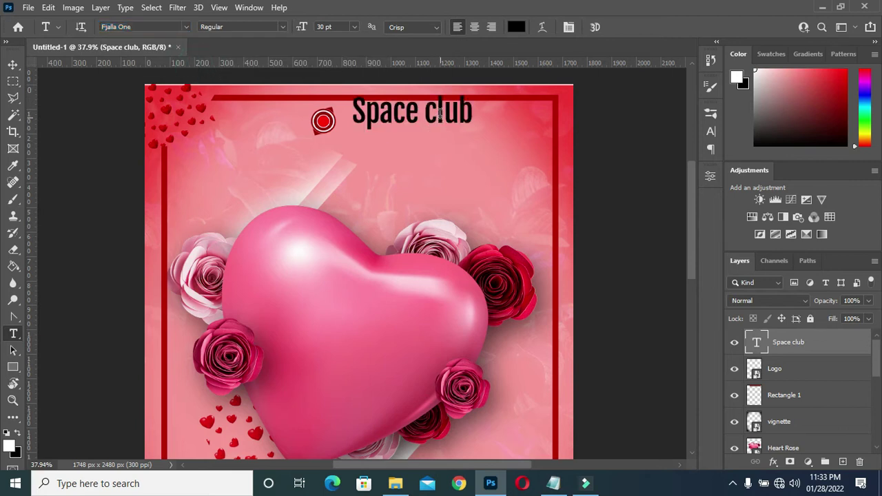
Move the title beside the logo, set it to All Caps, and scale it down.
drag(441, 122, 423, 126)
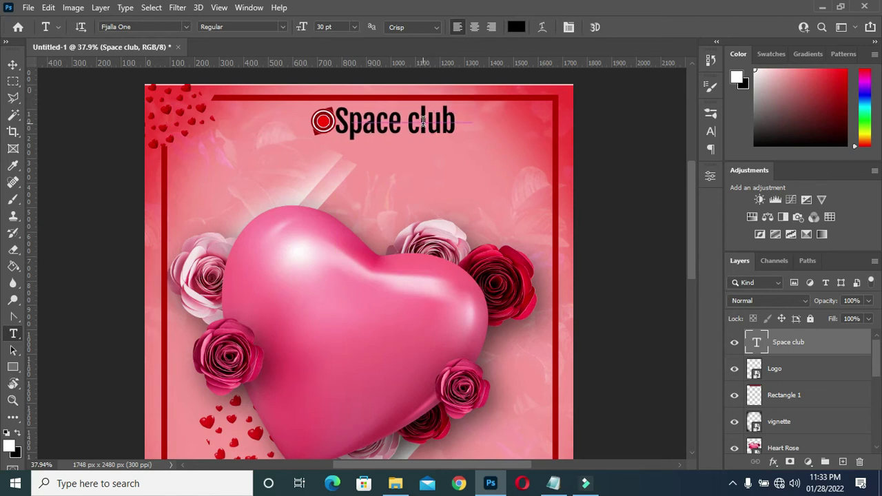
click(711, 131)
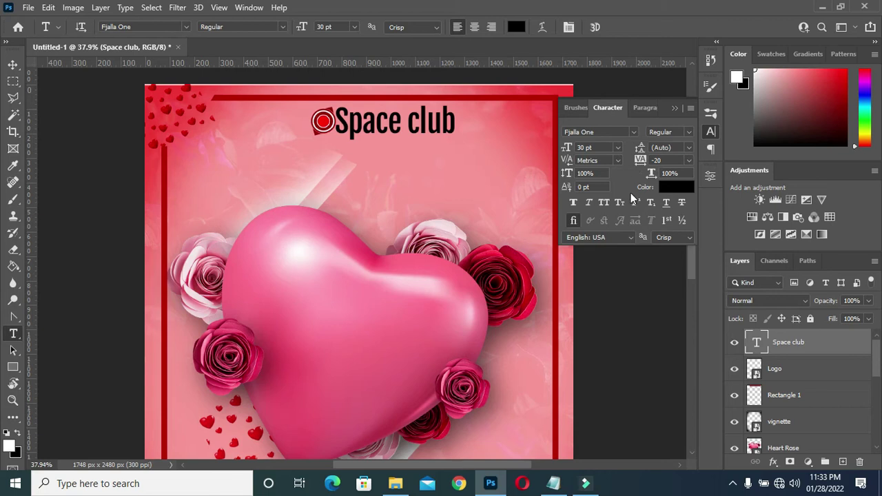
click(603, 208)
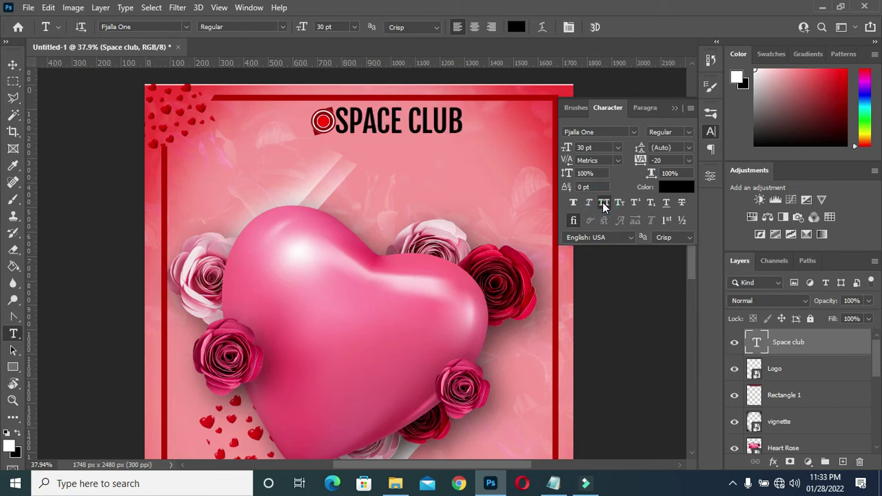
click(672, 108)
click(13, 64)
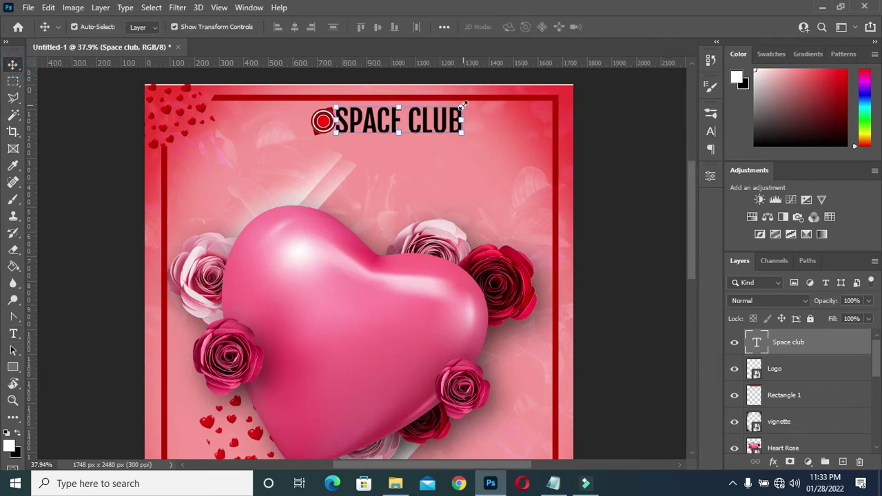
drag(463, 104, 405, 122)
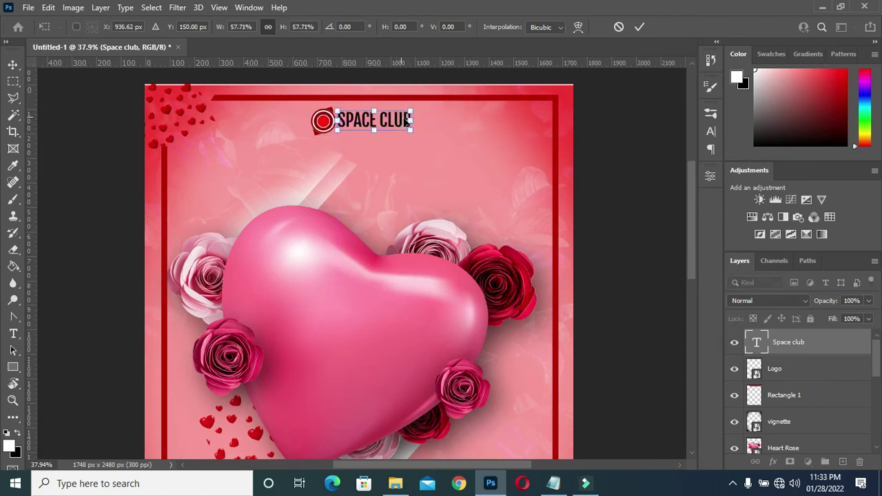
Commit the title resize and vertically centre SPACE CLUB with the Logo layer.
click(782, 374)
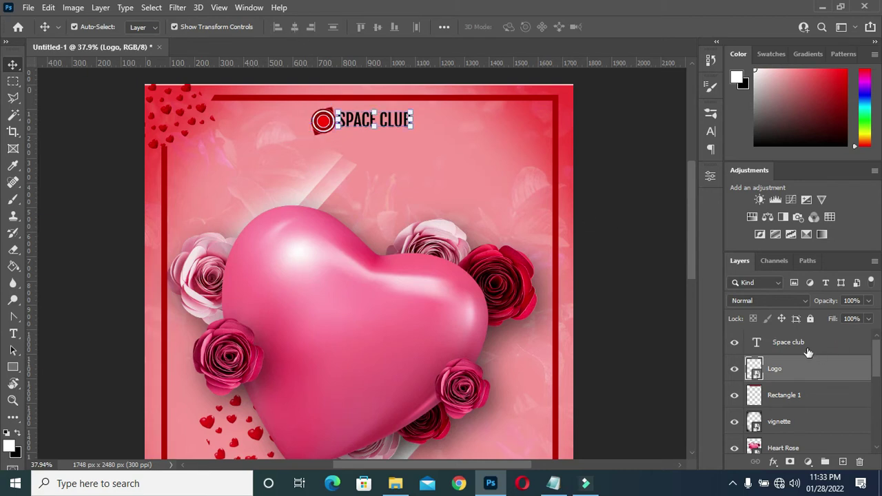
click(786, 344)
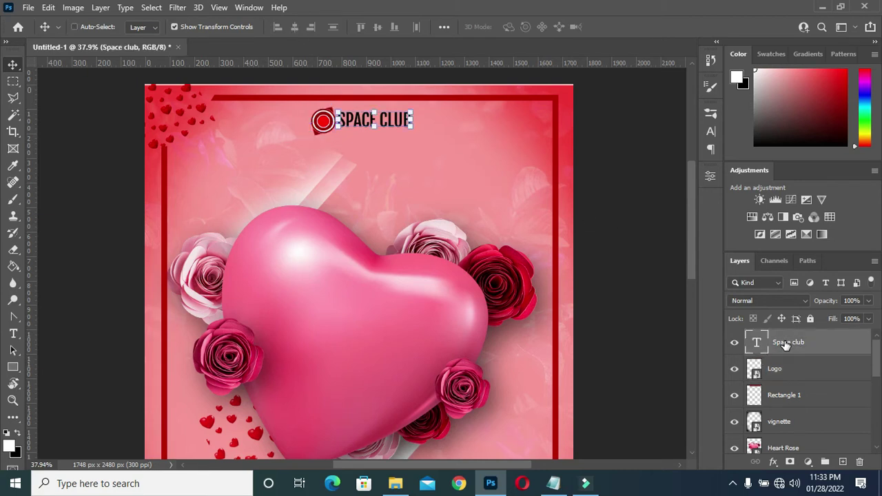
shift+click(784, 369)
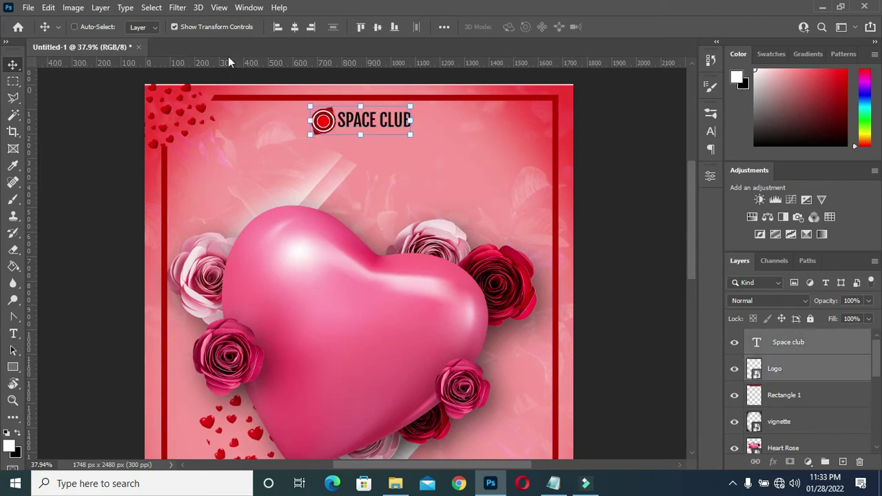
click(378, 27)
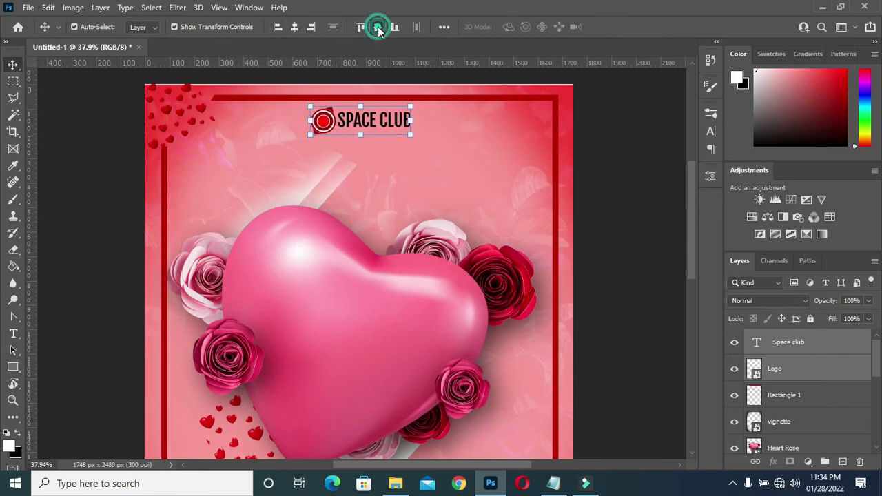
click(602, 187)
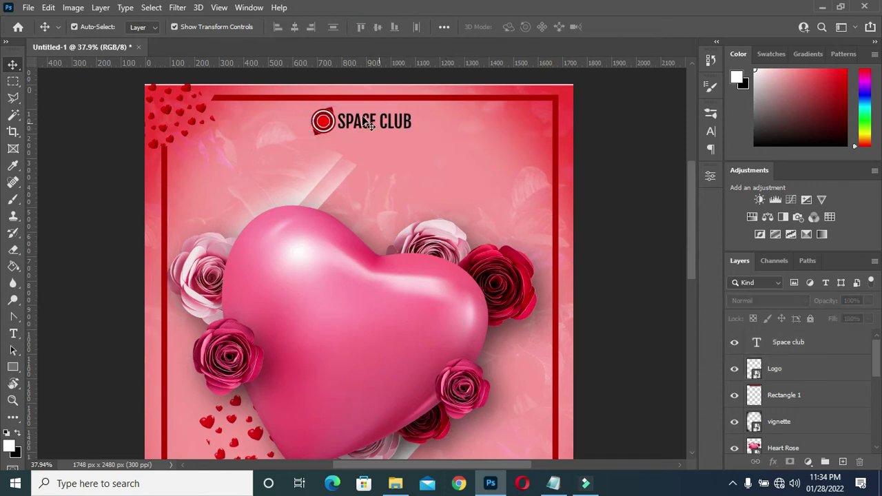
Group the Space club and Logo layers into a group named 'logo', then fit the flyer on screen.
scroll(376, 127, down, 5)
scroll(348, 125, up, 1)
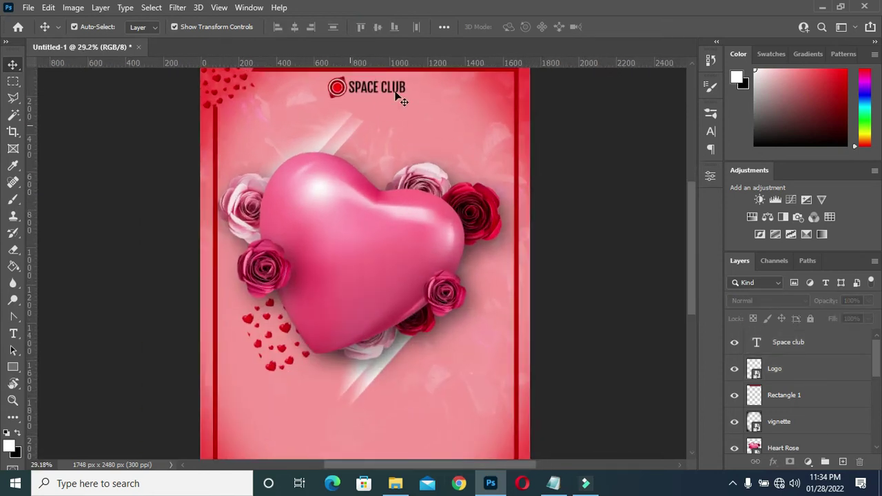
click(787, 344)
click(783, 370)
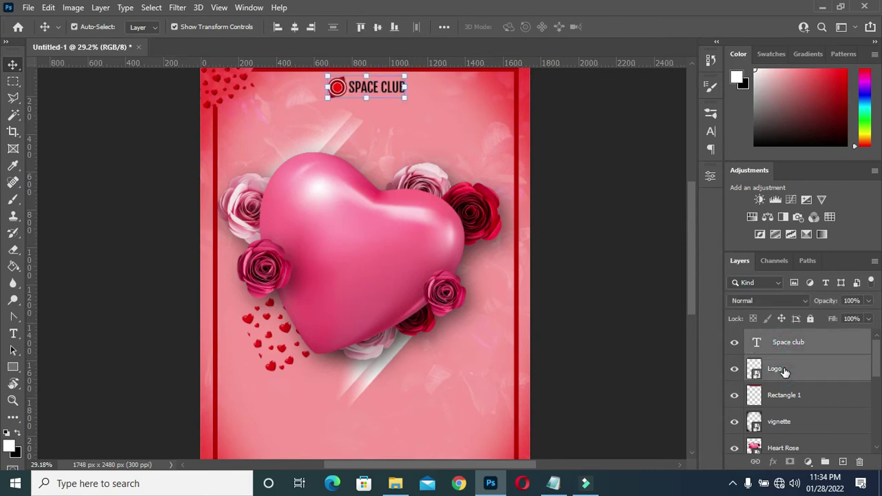
key(ctrl+g)
double_click(777, 336)
text(lo)
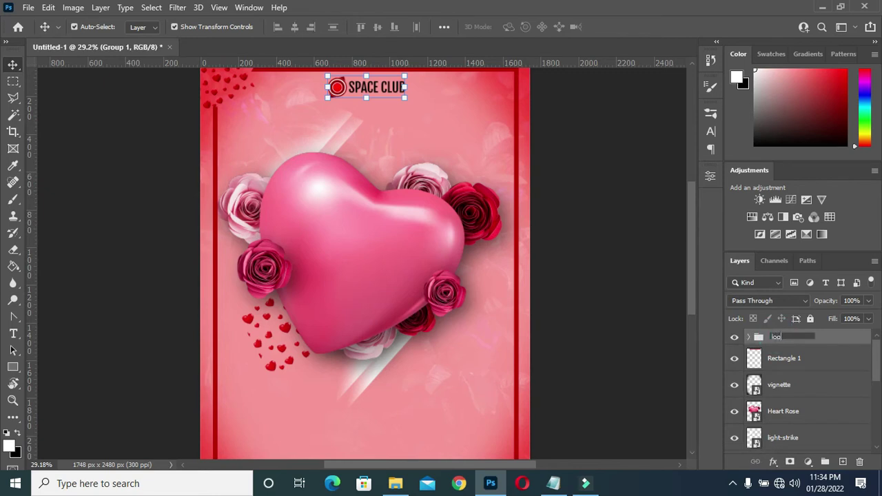
text(go)
key(Return)
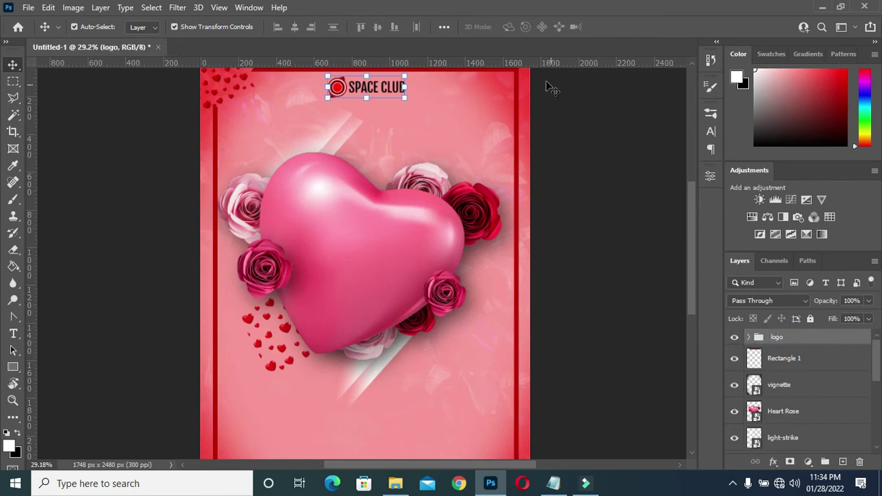
key(ctrl+0)
click(565, 189)
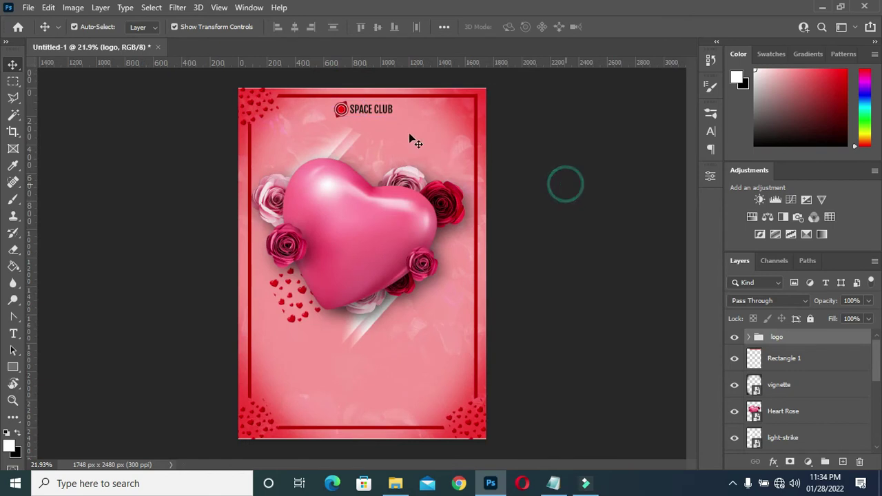
scroll(386, 124, up, 2)
key(ctrl+0)
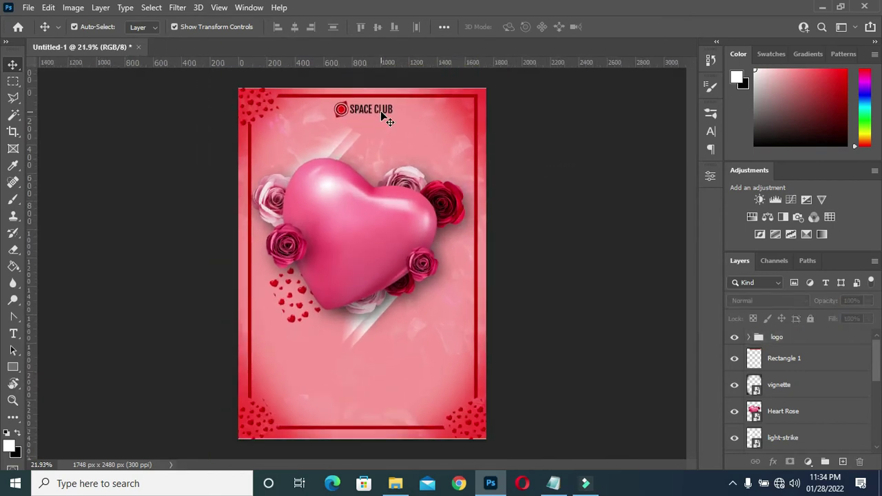
Duplicate the SPACE CLUB title below the rose heart and select all its text for rewriting.
drag(381, 112, 364, 333)
key(ctrl+t)
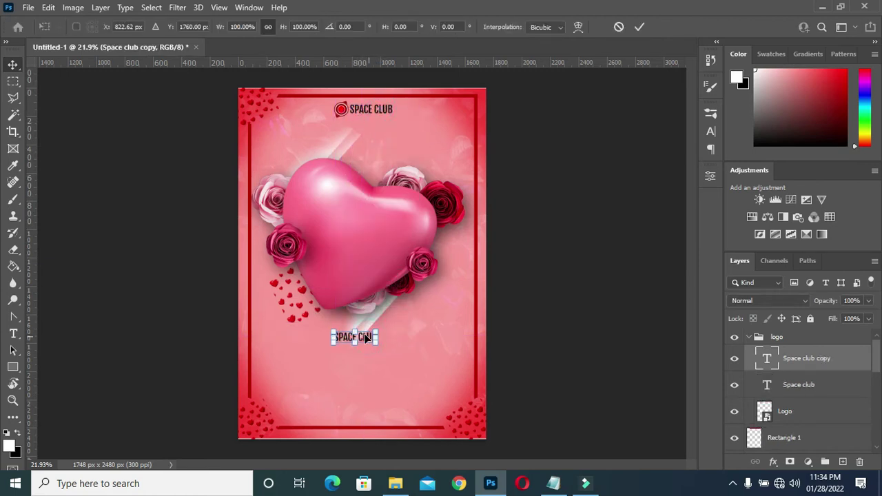
scroll(347, 368, up, 5)
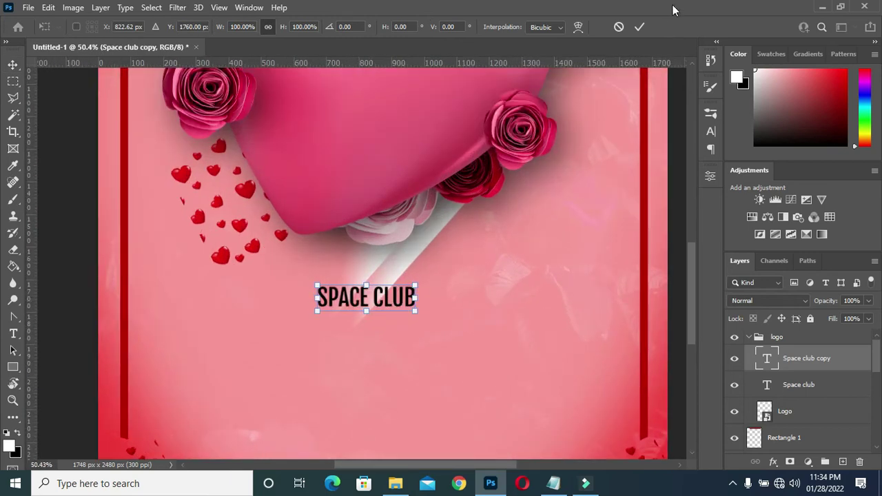
click(640, 27)
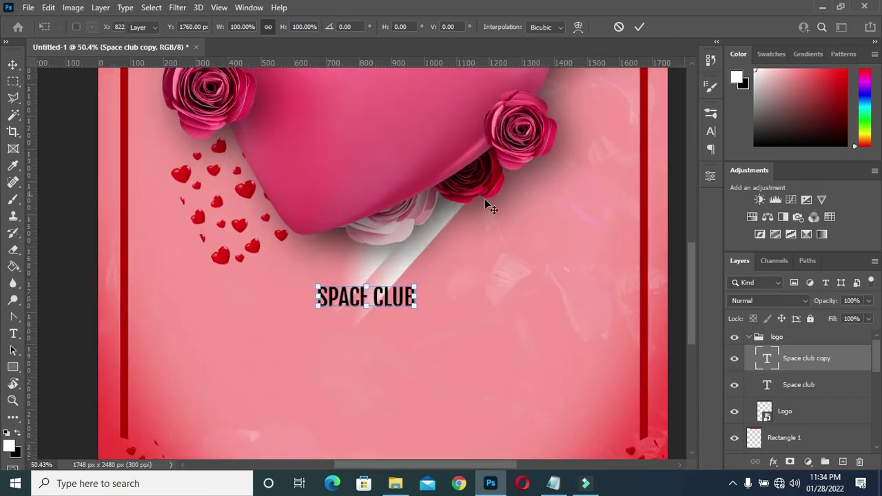
double_click(341, 295)
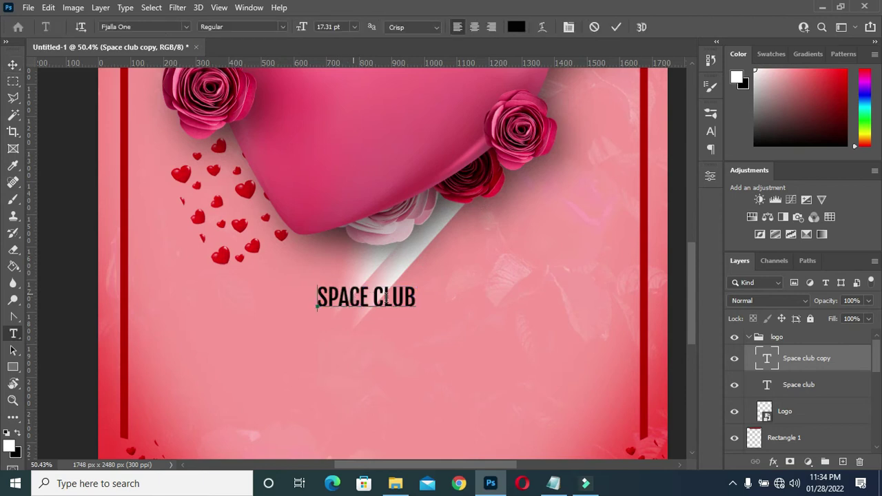
key(ctrl+a)
Copy Valentine's from the Valentine Text notes and paste it over the copied title's text.
click(553, 483)
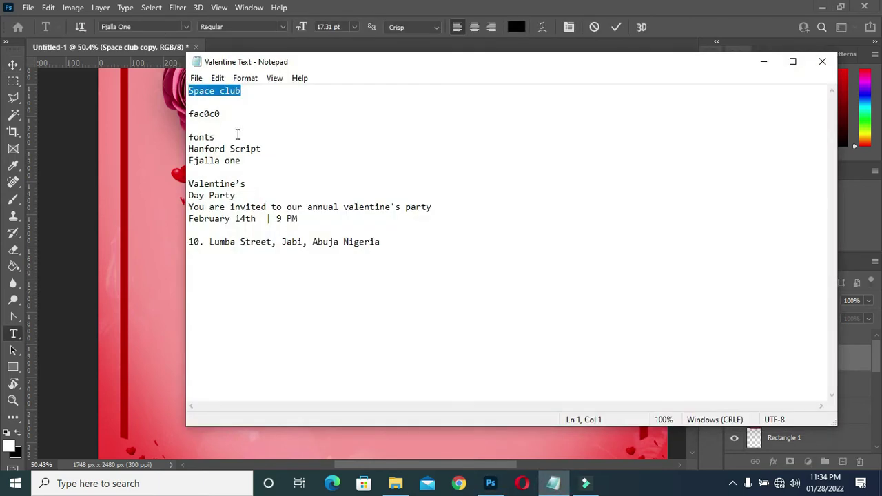
drag(250, 183, 189, 185)
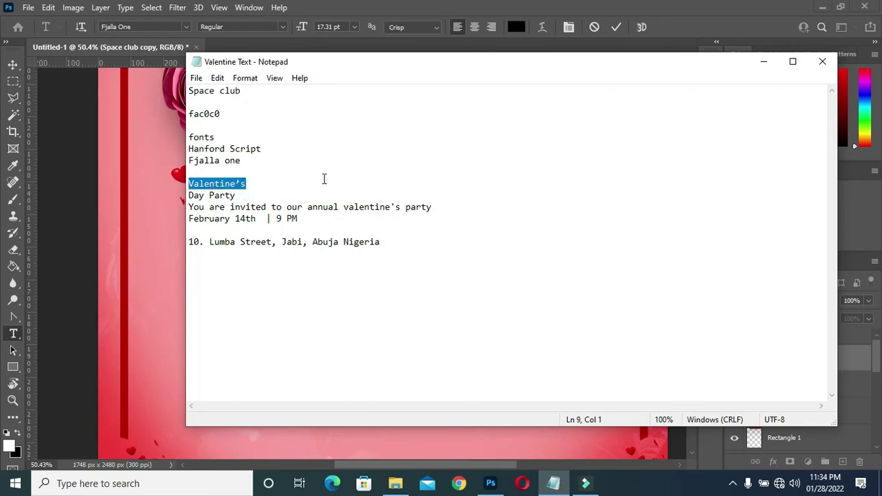
click(761, 62)
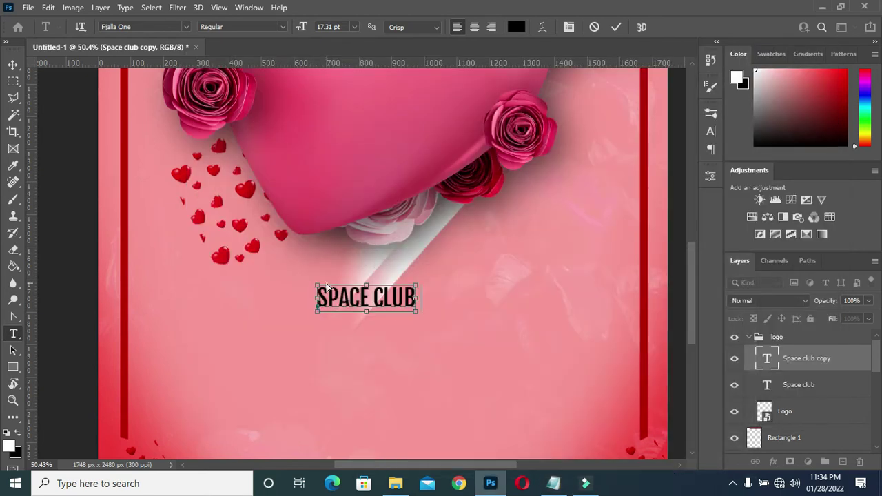
text(VALENTINE’S)
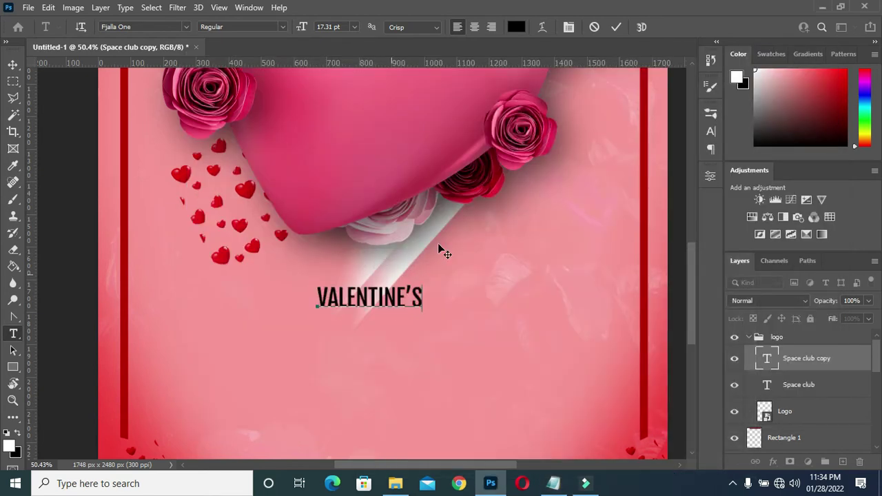
Commit the VALENTINE'S text and colour it dark red 8e040c sampled from the hearts.
click(617, 29)
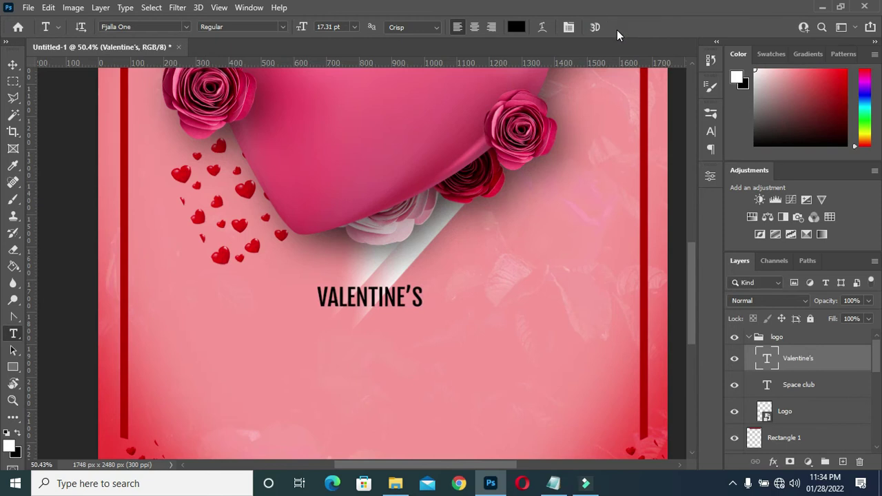
click(516, 27)
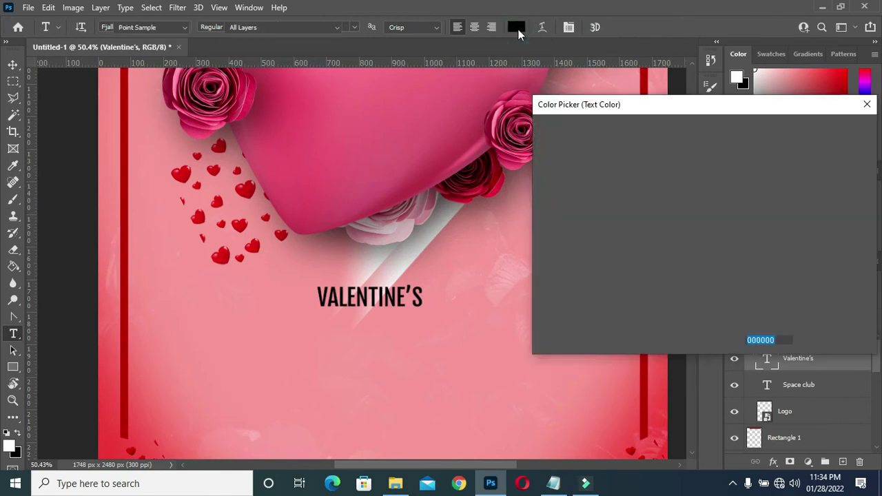
click(239, 102)
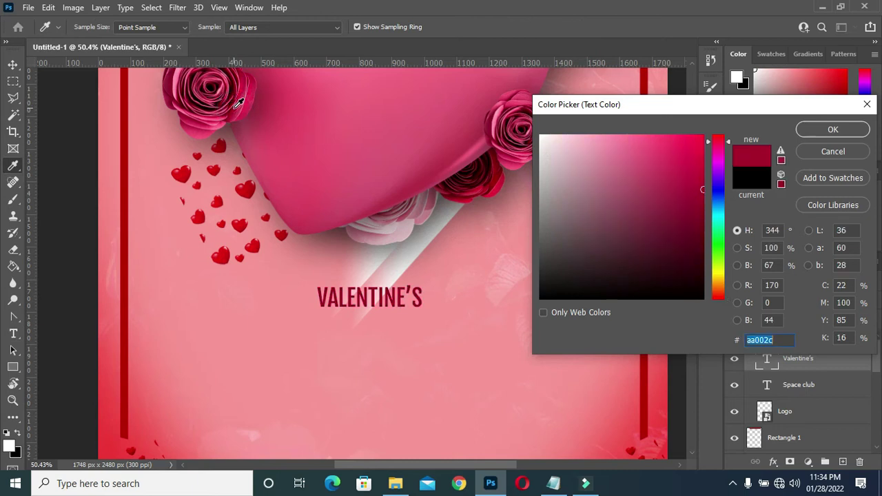
click(223, 143)
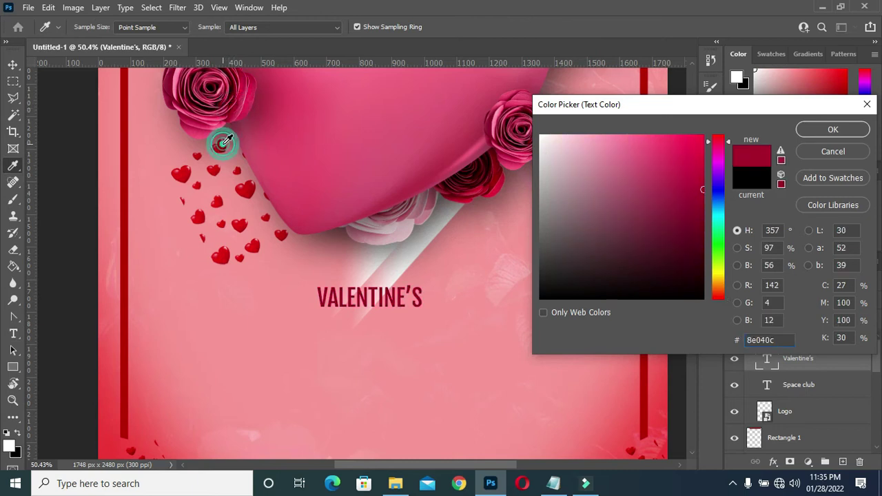
click(836, 131)
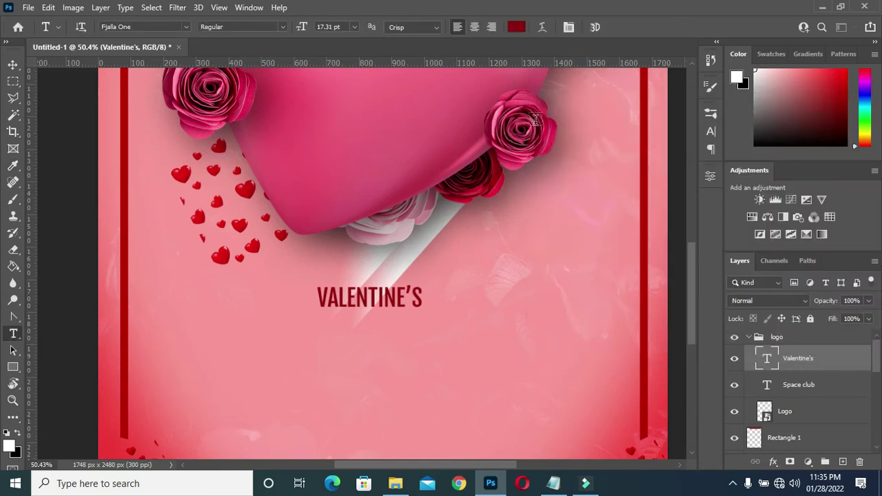
click(186, 27)
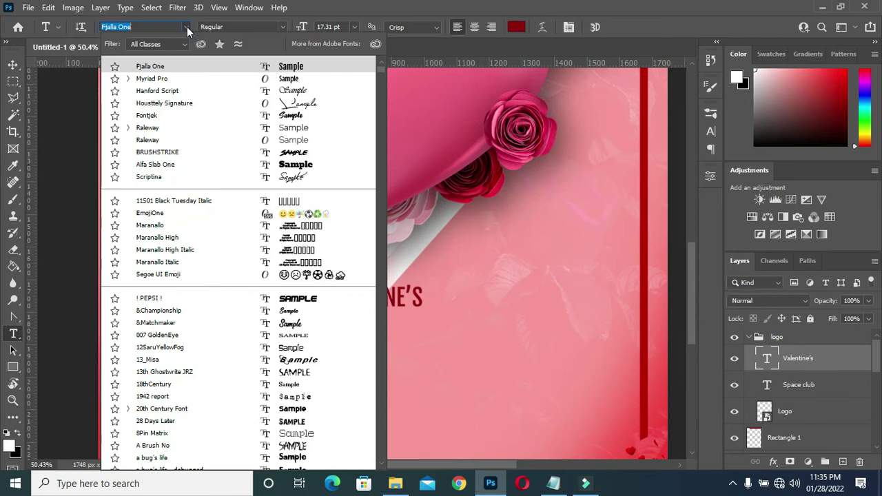
Set the title font to Hanford Script and turn off All Caps so it reads Valentine's.
click(153, 91)
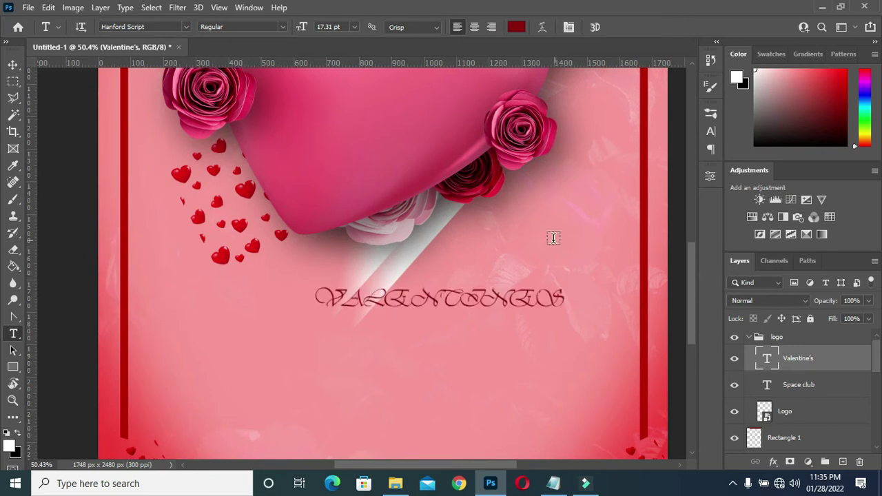
click(712, 130)
click(604, 202)
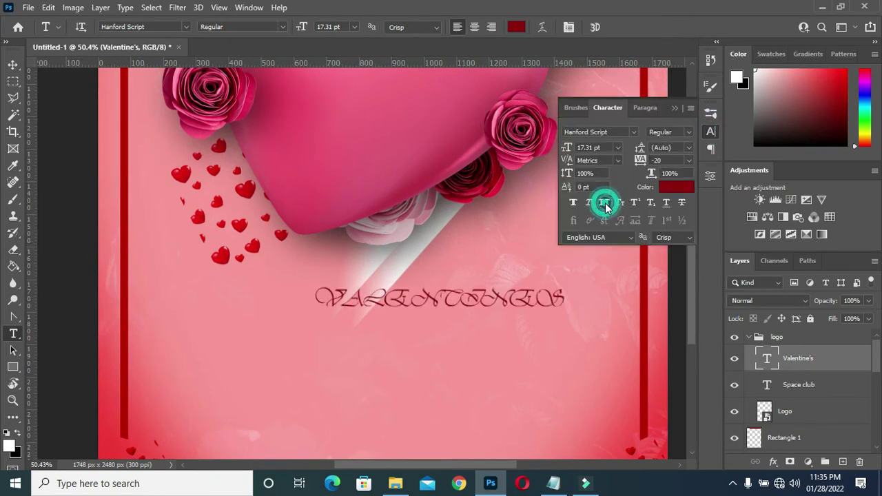
click(604, 203)
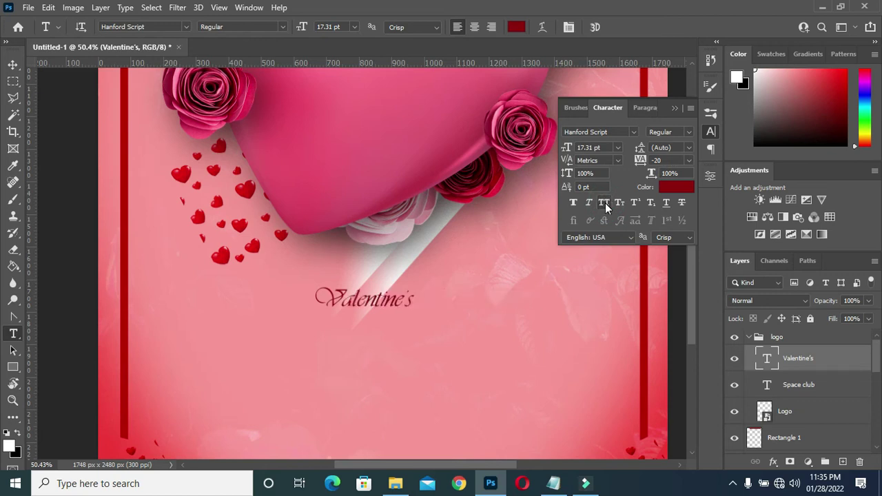
click(675, 109)
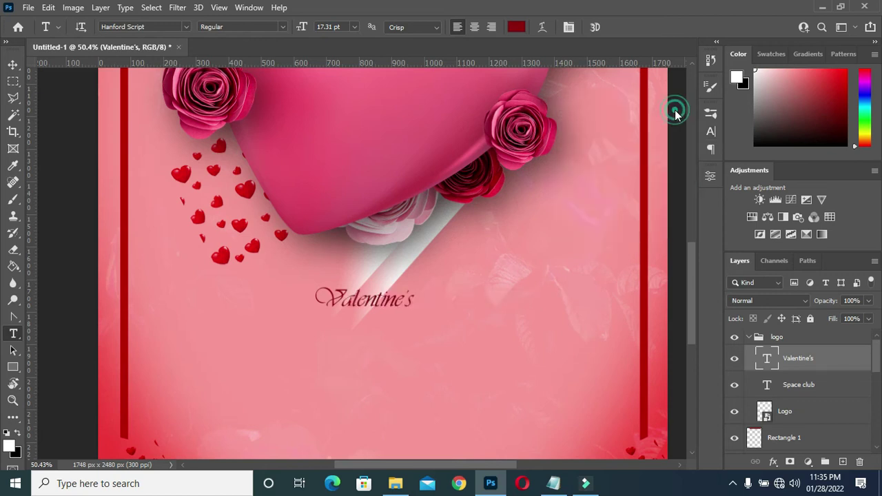
click(13, 64)
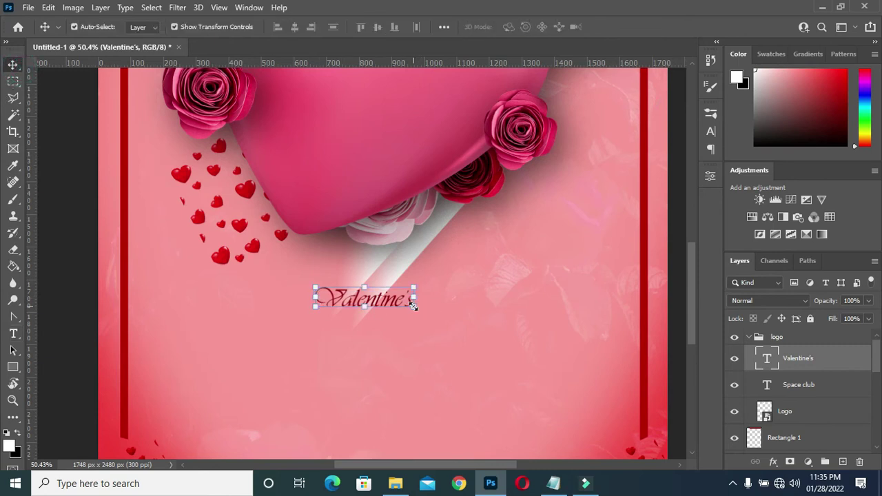
Scale the Valentine's title to about 304% and place it just below the rose heart.
drag(422, 310, 514, 378)
drag(393, 299, 403, 324)
scroll(407, 311, down, 3)
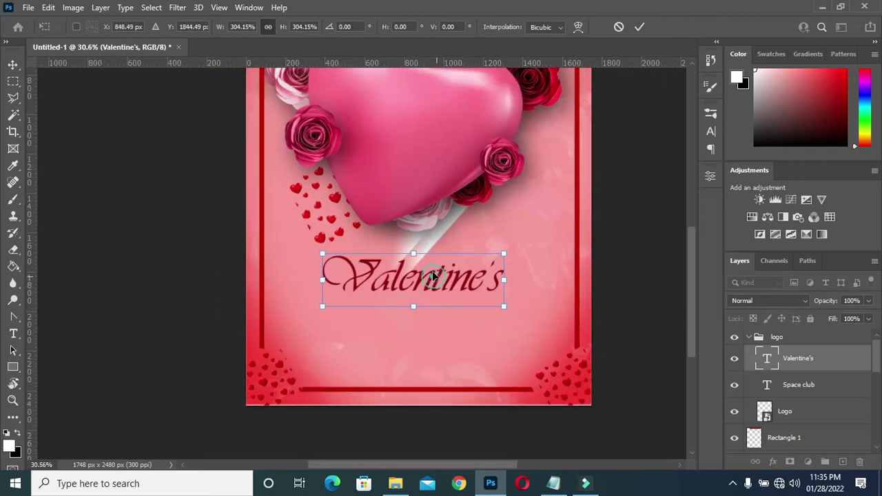
drag(432, 271, 430, 260)
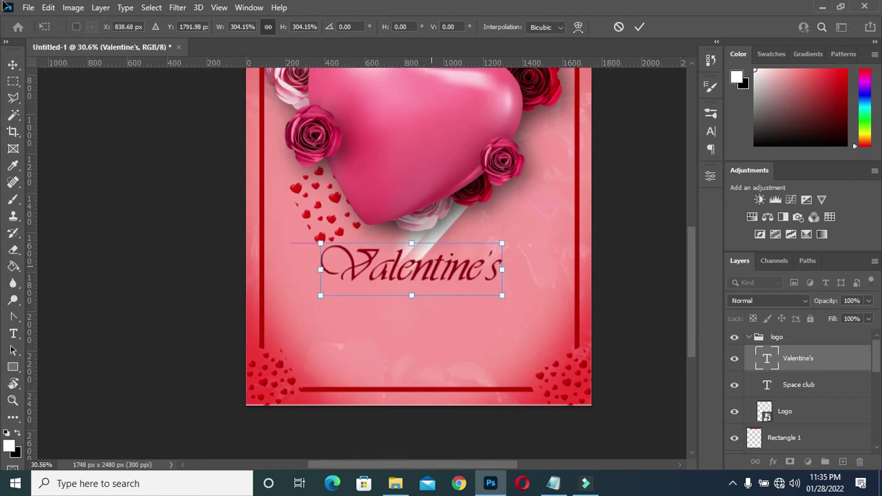
click(641, 27)
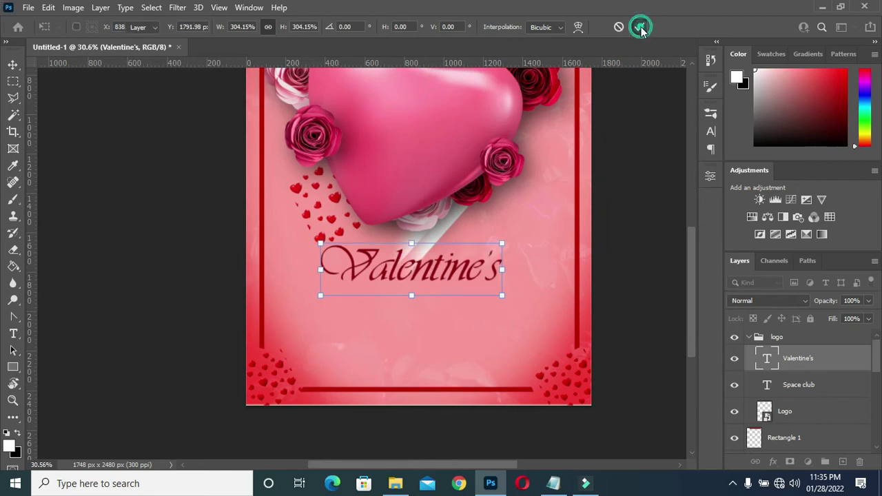
scroll(413, 347, down, 3)
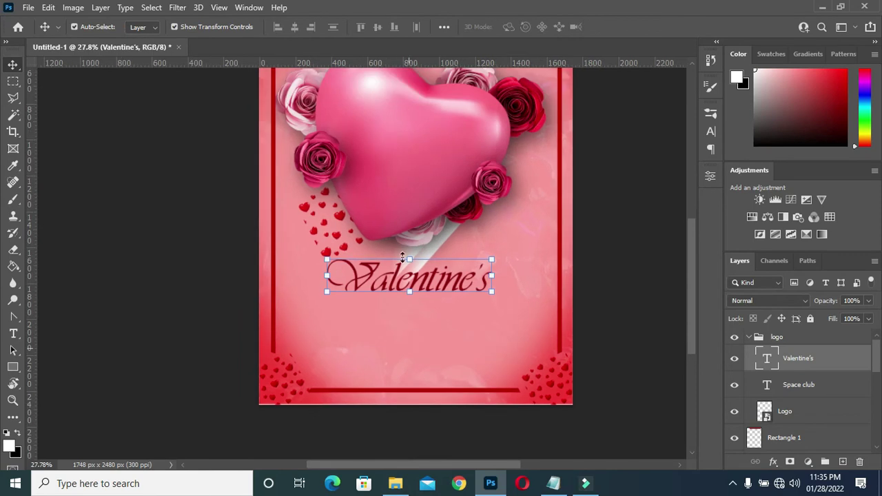
scroll(335, 358, up, 2)
scroll(341, 364, down, 1)
scroll(335, 382, up, 2)
key(ctrl+a)
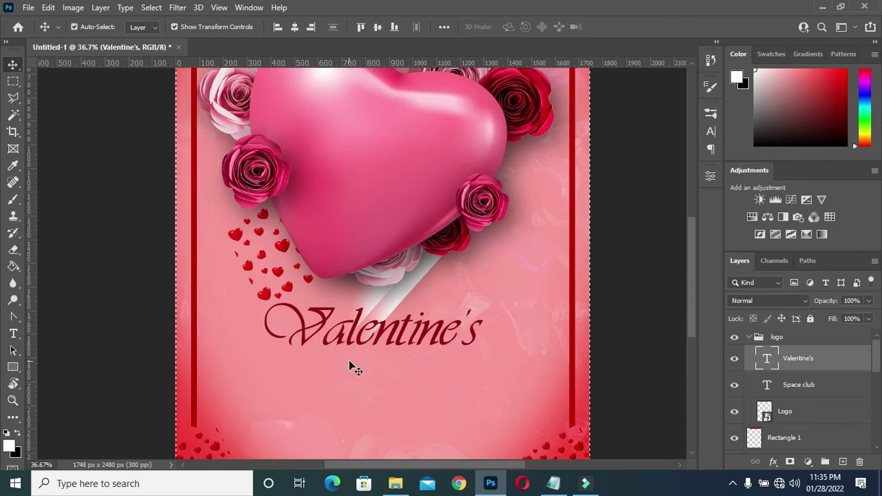
Align the Valentine's title to the horizontal centre of the canvas and reselect its layer.
click(294, 28)
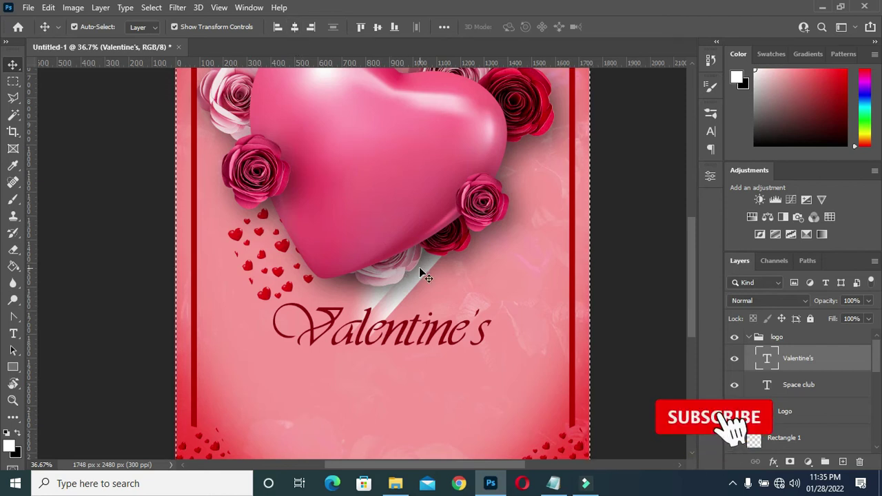
scroll(420, 268, down, 1)
scroll(627, 263, up, 1)
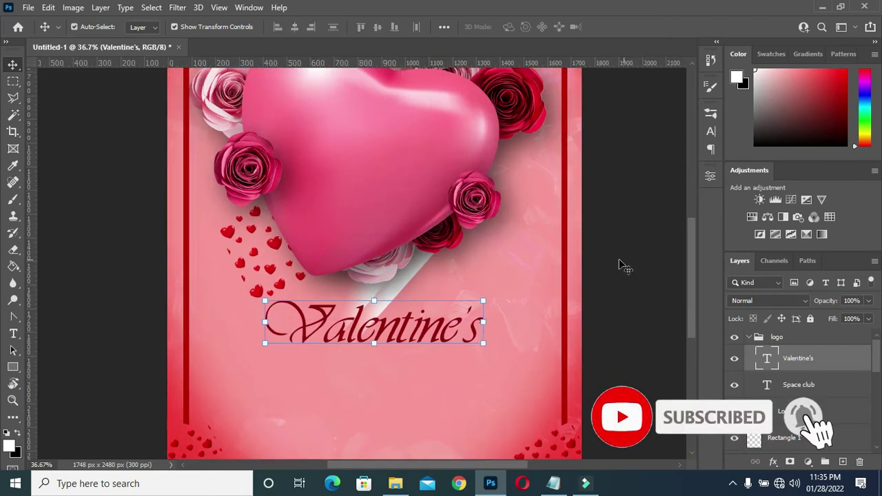
ctrl+click(798, 363)
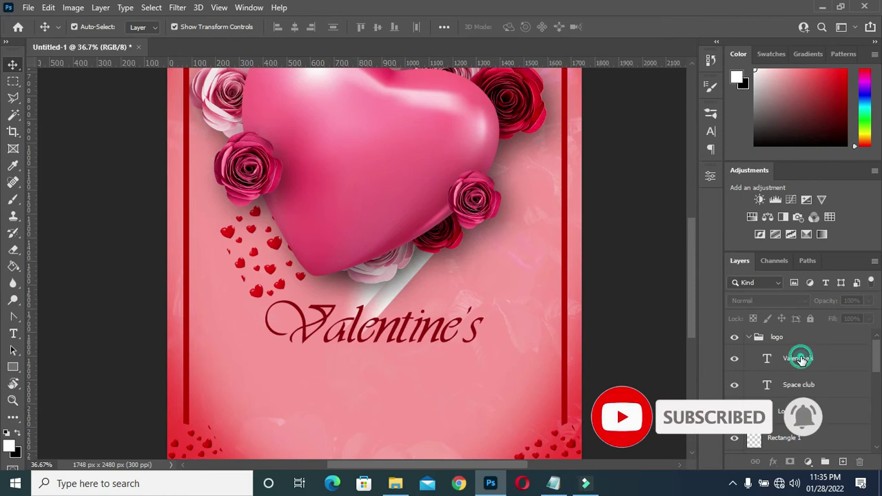
click(800, 360)
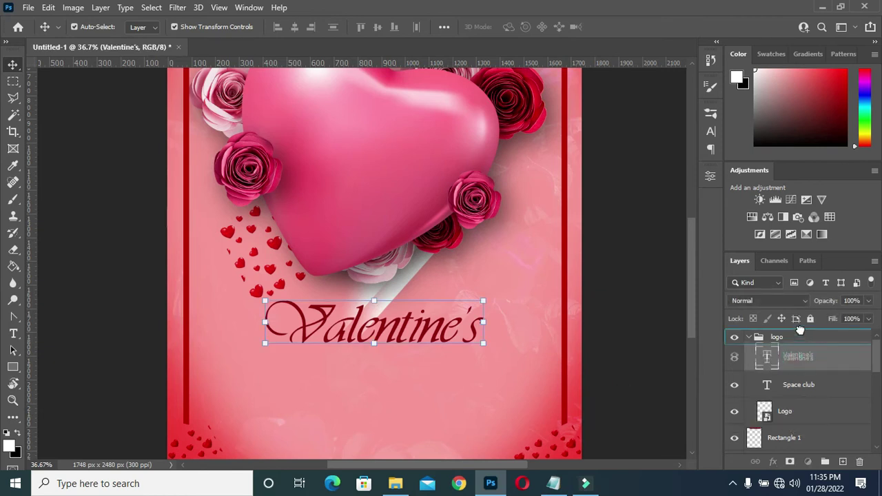
scroll(747, 355, down, 4)
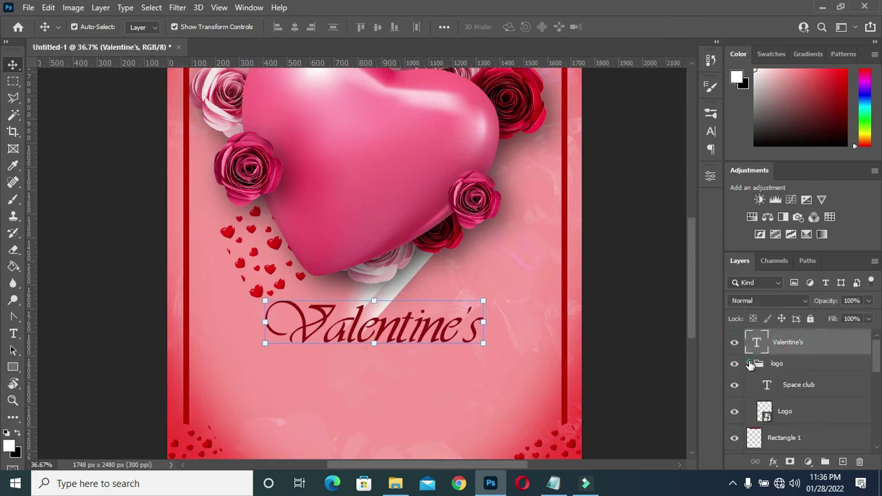
scroll(778, 359, up, 1)
Group the layers from Rectangle 1 to Color Fill 1 into a group named 'background'.
click(779, 359)
alt+scroll(527, 274, down, 2)
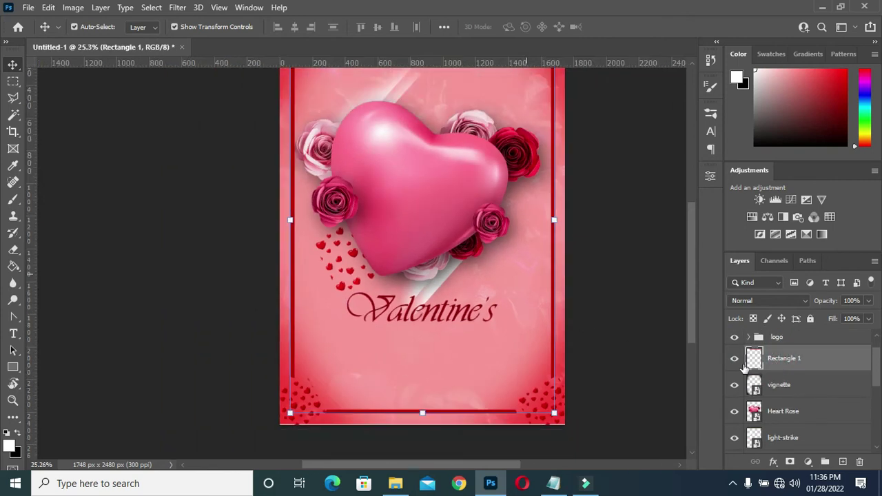
scroll(747, 368, down, 1)
scroll(787, 367, up, 1)
scroll(785, 369, up, 1)
alt+scroll(634, 348, down, 1)
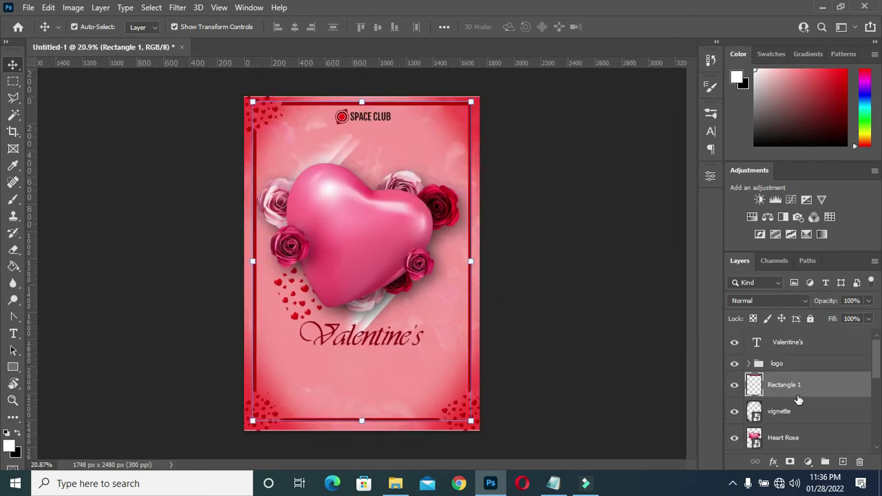
scroll(797, 403, down, 2)
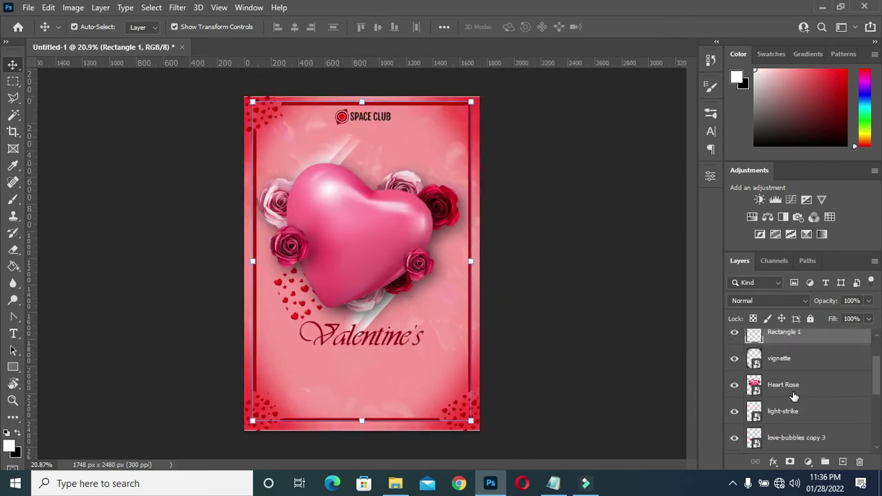
scroll(785, 372, down, 3)
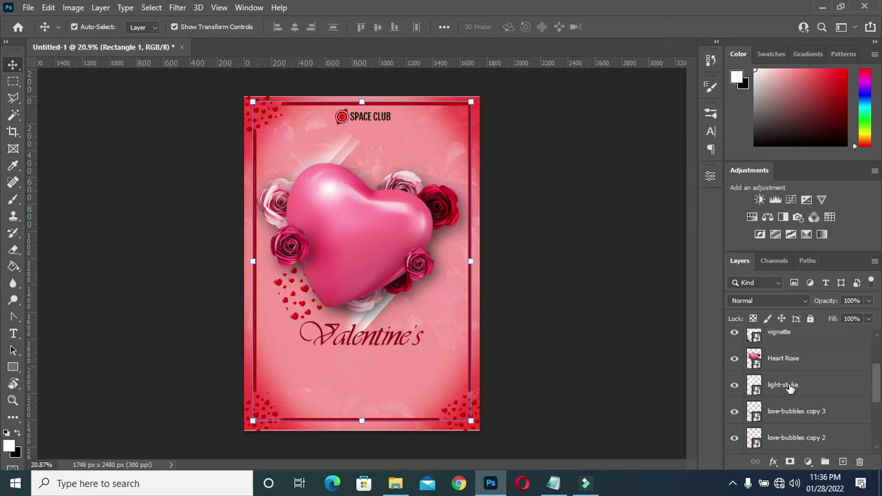
scroll(790, 390, down, 3)
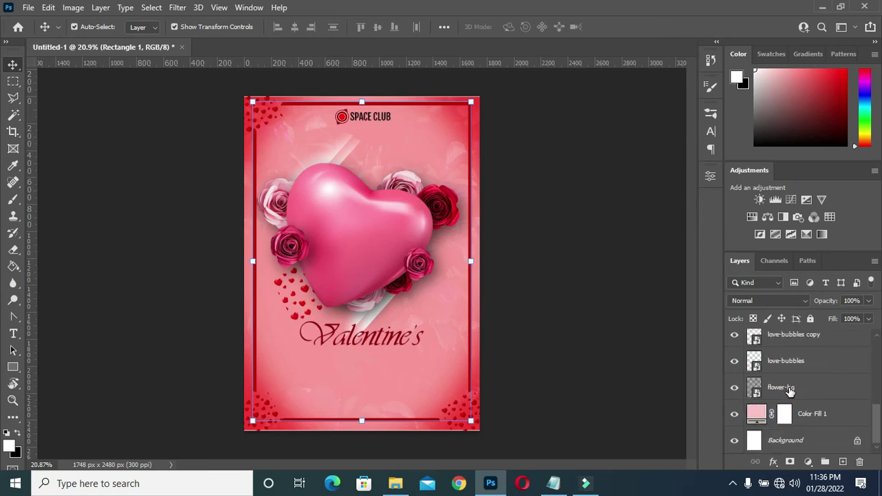
shift+click(805, 414)
key(ctrl+g)
double_click(783, 379)
text(b)
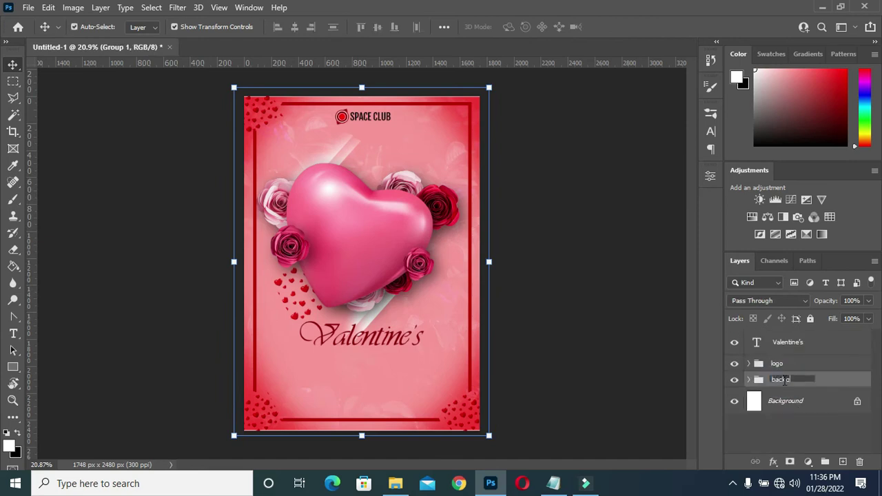
text(ackground)
key(Return)
Nudge the logo group slightly down on the flyer.
click(780, 346)
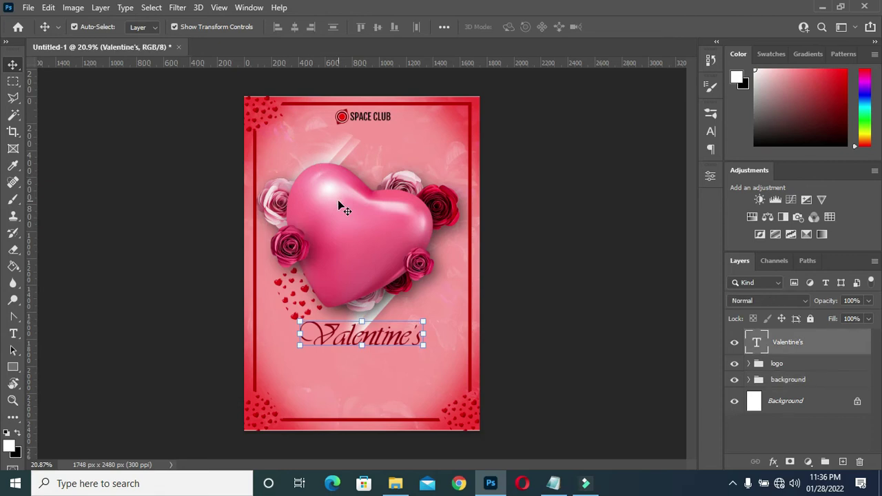
click(776, 363)
key(Down)
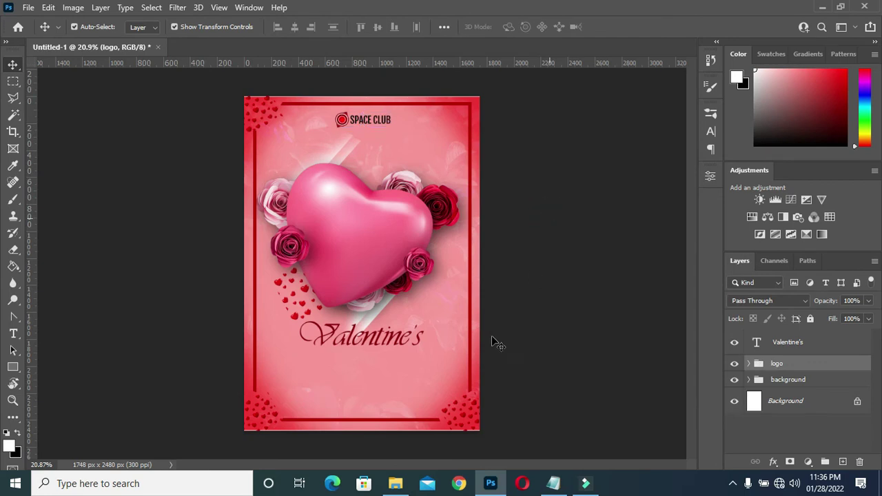
click(493, 344)
scroll(357, 340, up, 2)
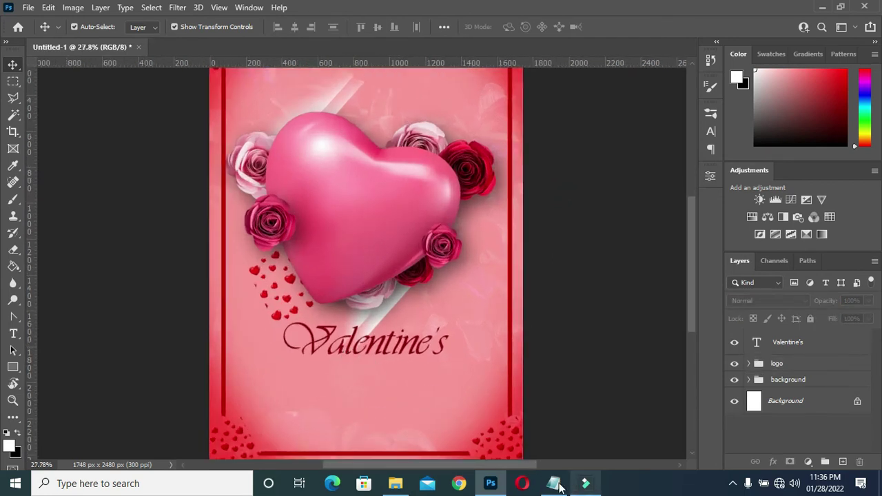
Copy the words Day Party from the Valentine Text notes and return to the flyer.
click(553, 483)
click(237, 195)
drag(237, 194, 189, 195)
key(ctrl+c)
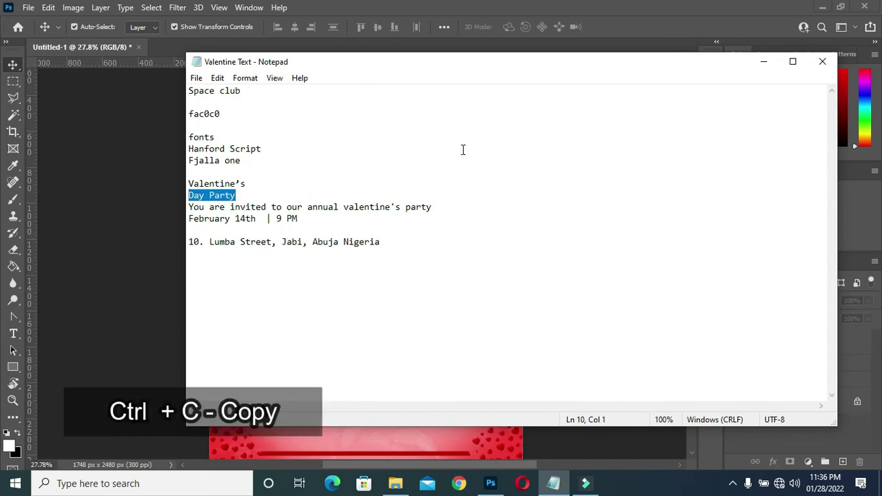
click(762, 62)
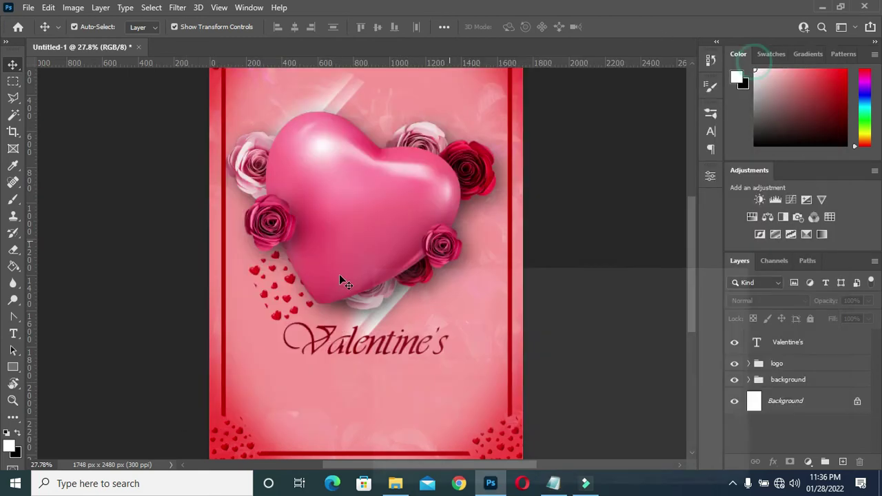
Duplicate the Valentine's title, move the copy just below the original and begin editing its text.
click(348, 344)
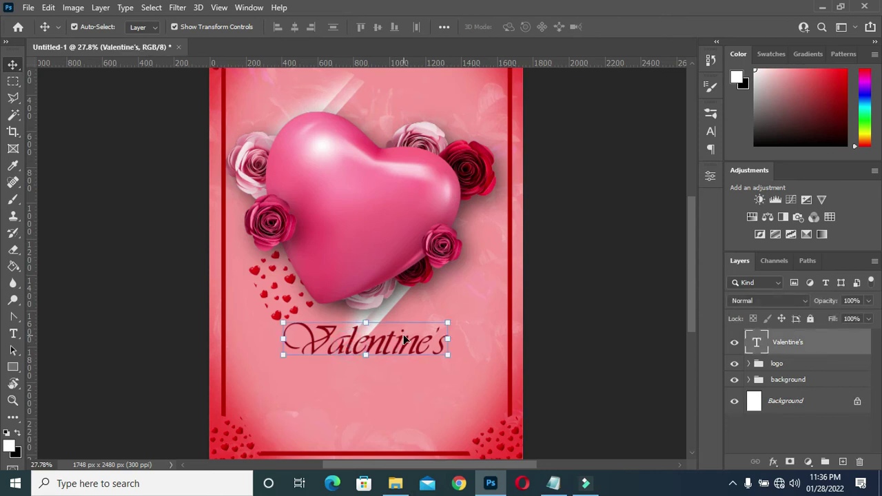
key(ctrl+j)
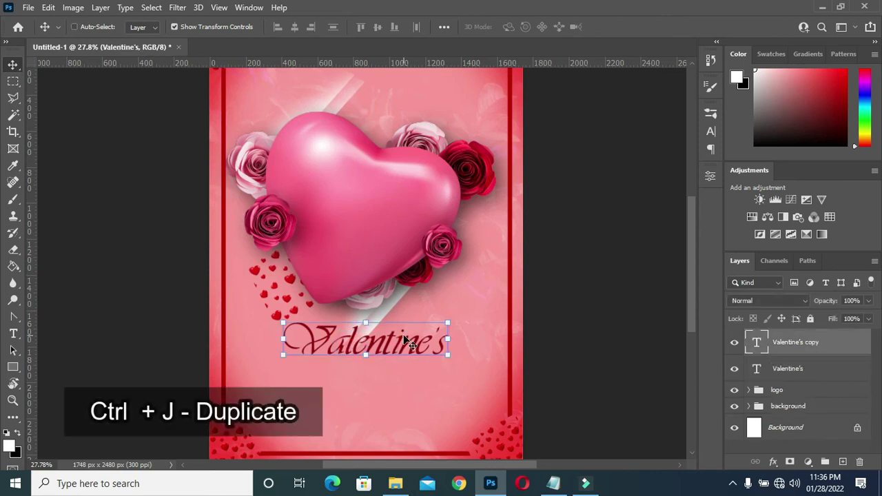
drag(389, 346, 389, 374)
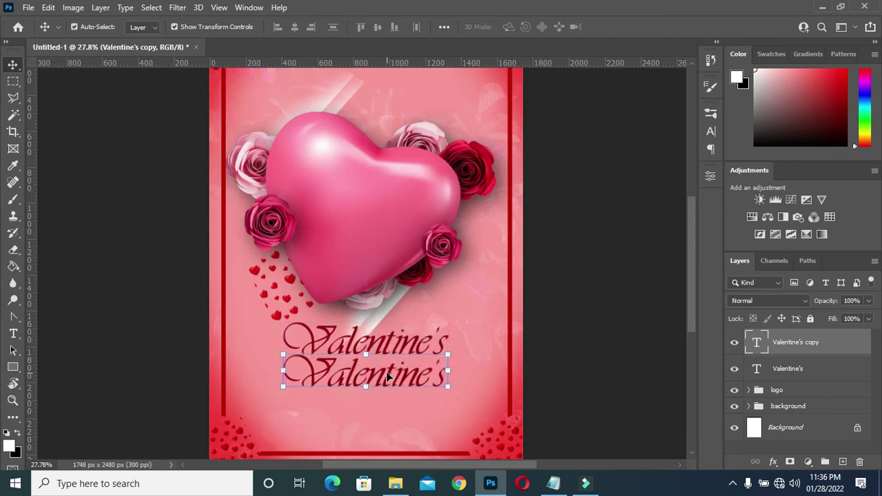
key(t)
click(388, 379)
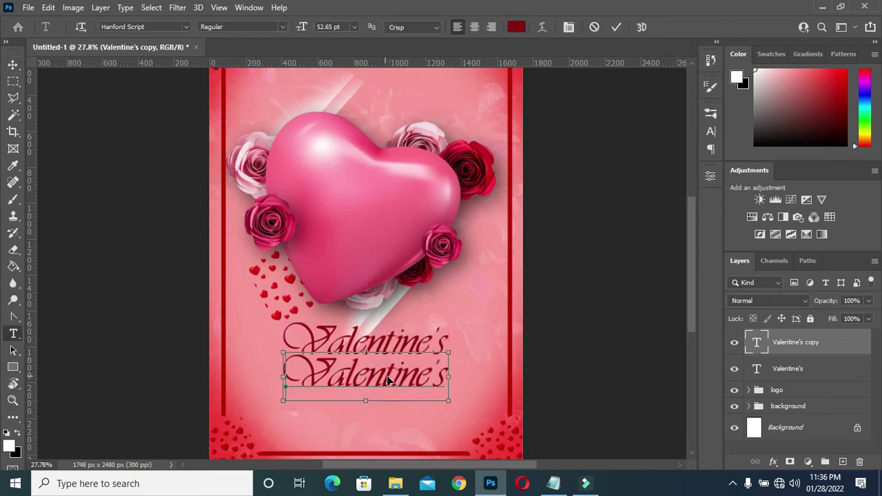
Replace the copy's text with Day Party, commit it, and colour it black (000000).
key(ctrl+a)
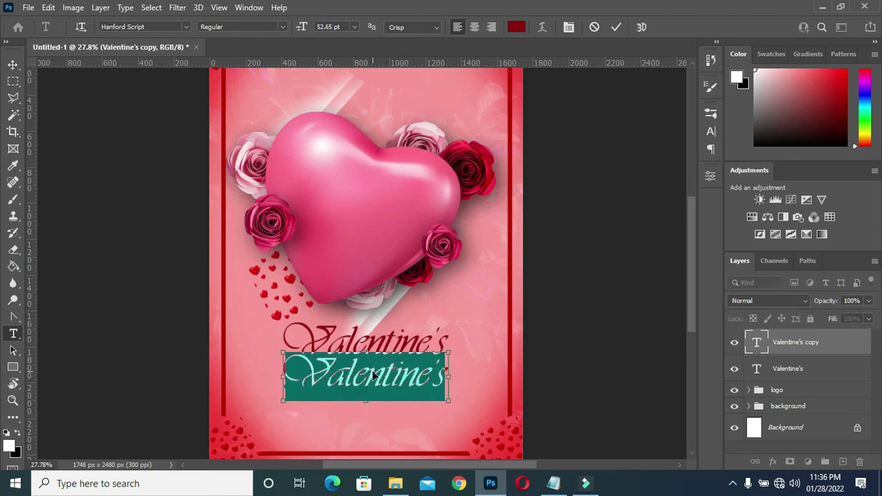
key(ctrl+v)
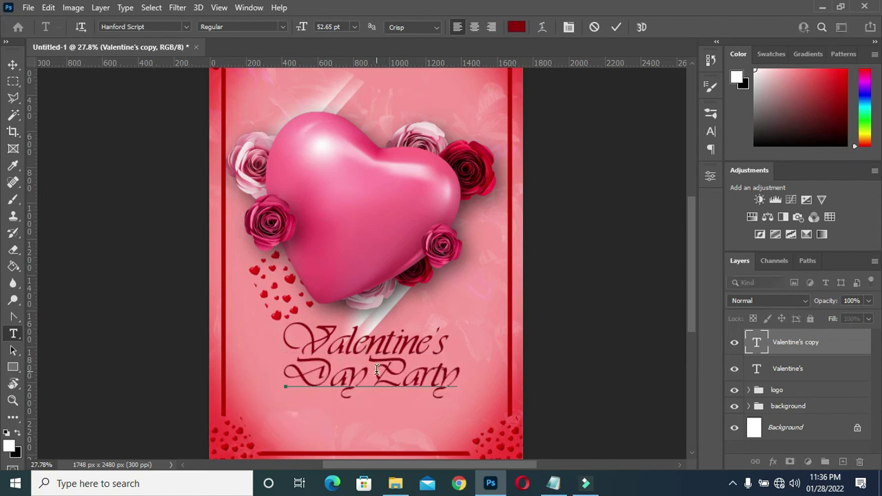
click(616, 26)
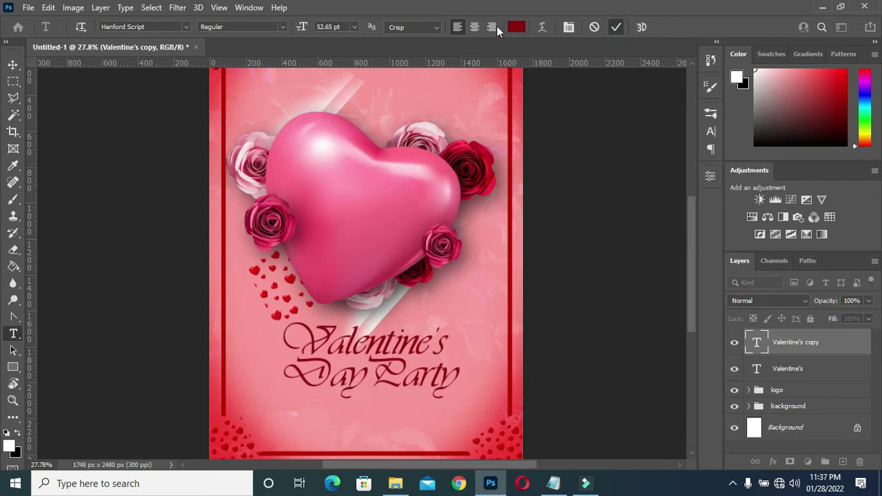
click(515, 27)
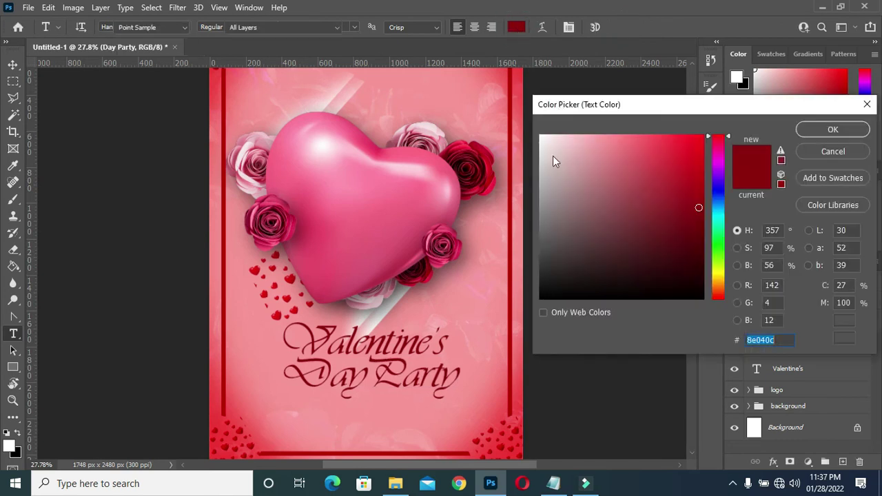
drag(542, 295, 531, 310)
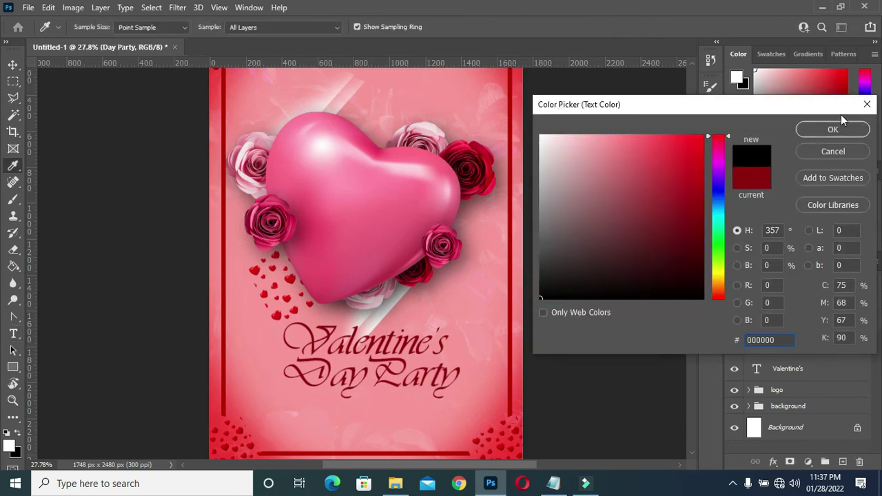
click(834, 129)
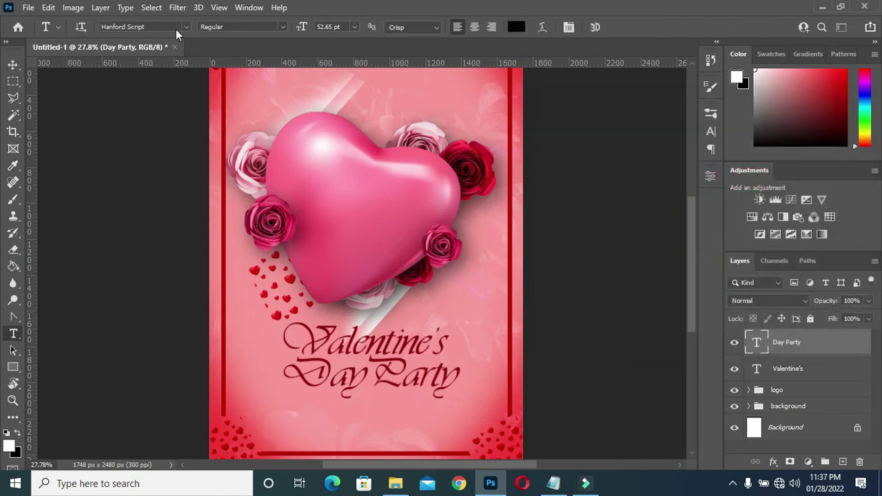
click(183, 26)
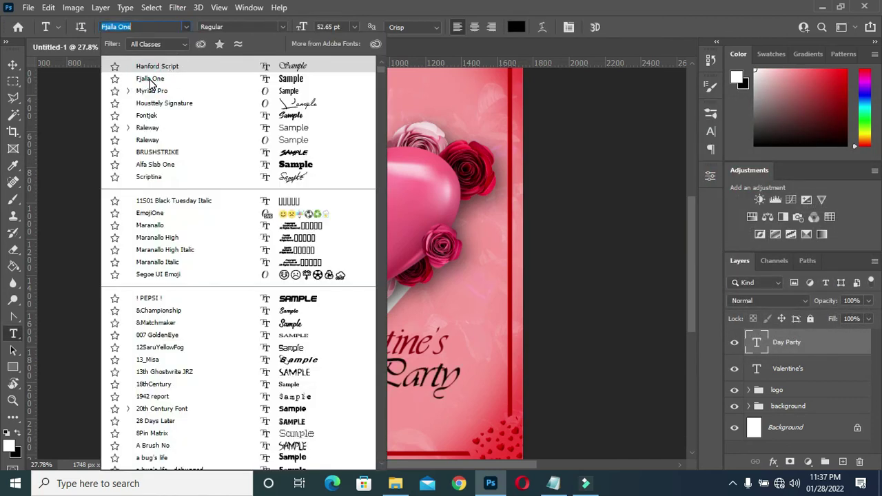
Set the Day Party line in Fjalla One with All Caps so it reads DAY PARTY.
click(148, 80)
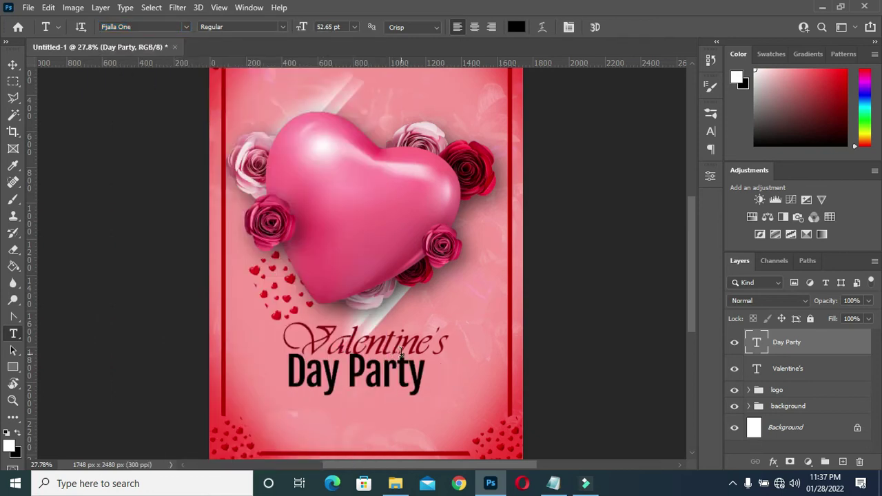
click(710, 131)
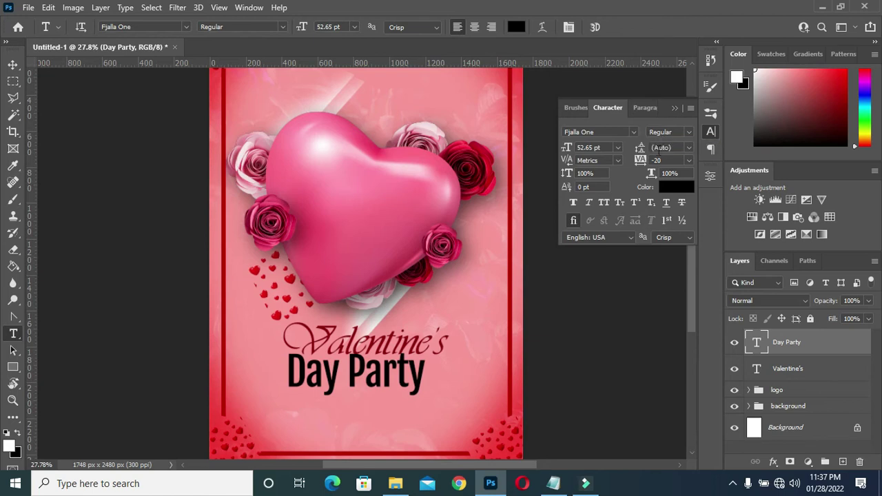
click(604, 202)
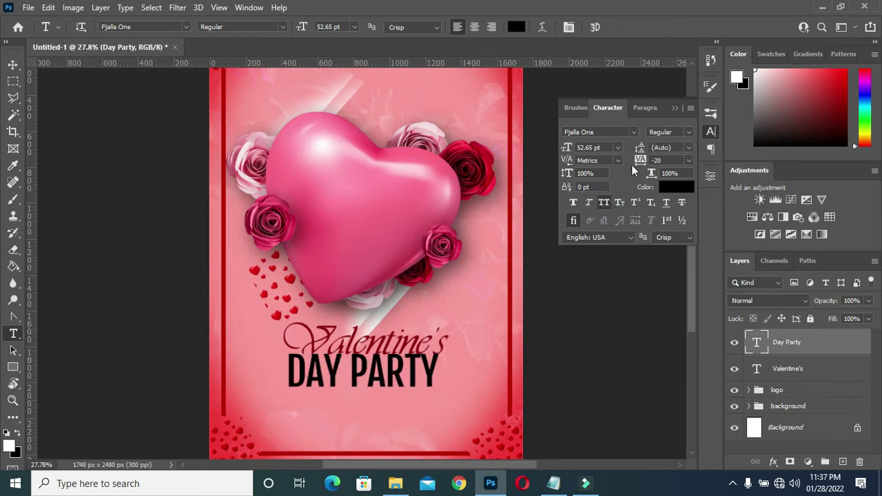
click(672, 108)
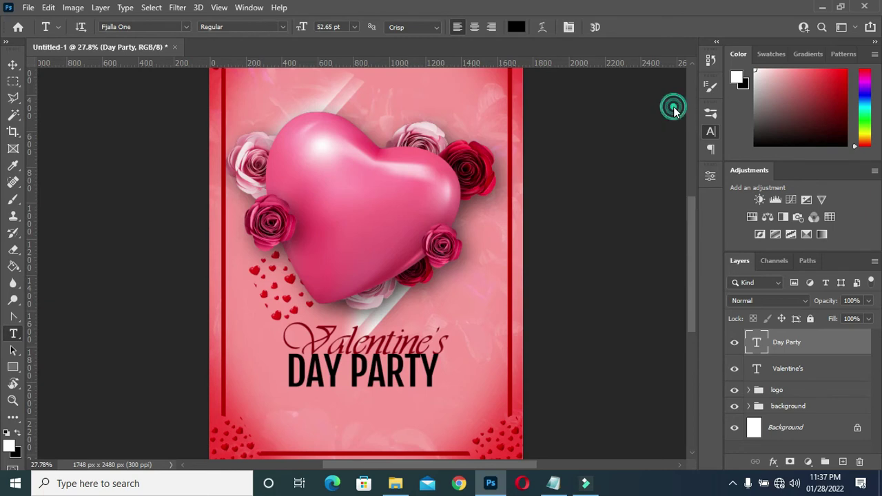
click(13, 65)
Nudge DAY PARTY slightly lower and enlarge it to about 113%.
drag(384, 375, 384, 382)
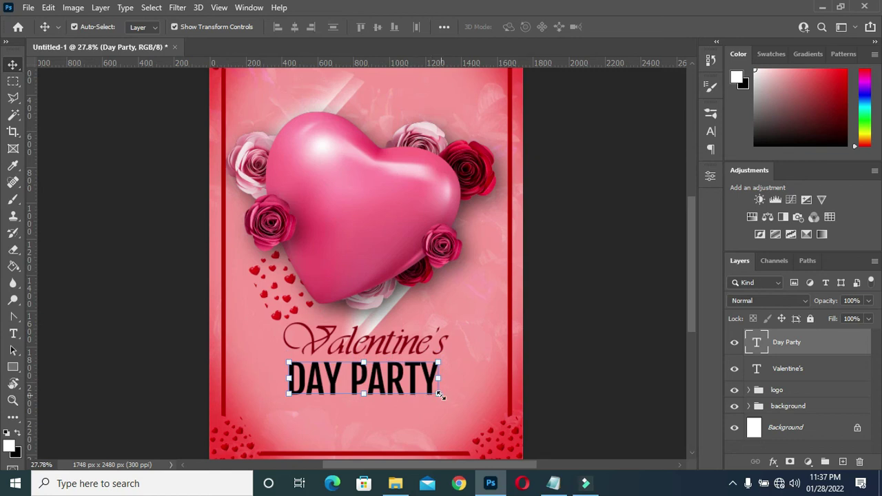
drag(438, 394, 449, 397)
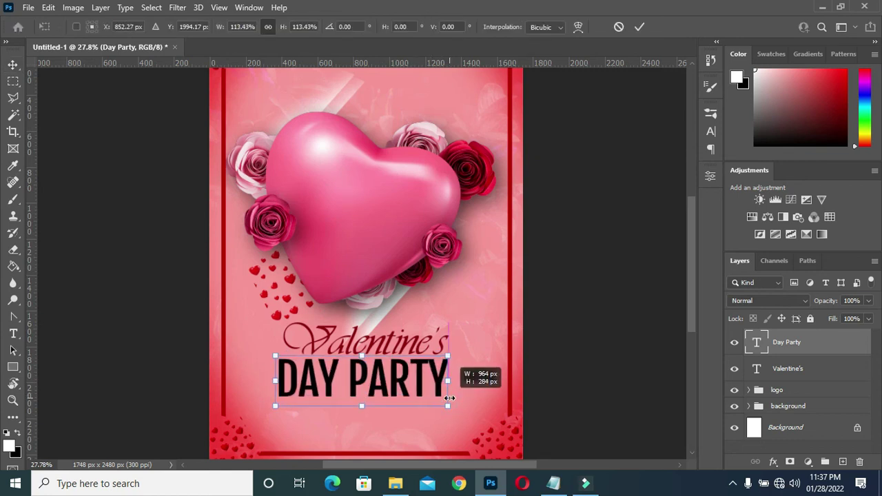
click(639, 27)
click(630, 198)
Centre the Day Party layer horizontally on the canvas beneath Valentine's.
click(801, 345)
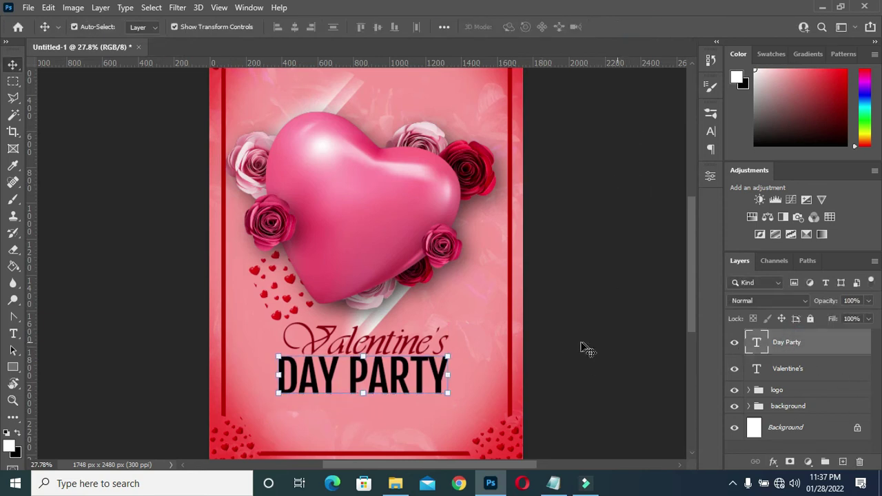
key(ctrl+a)
click(296, 26)
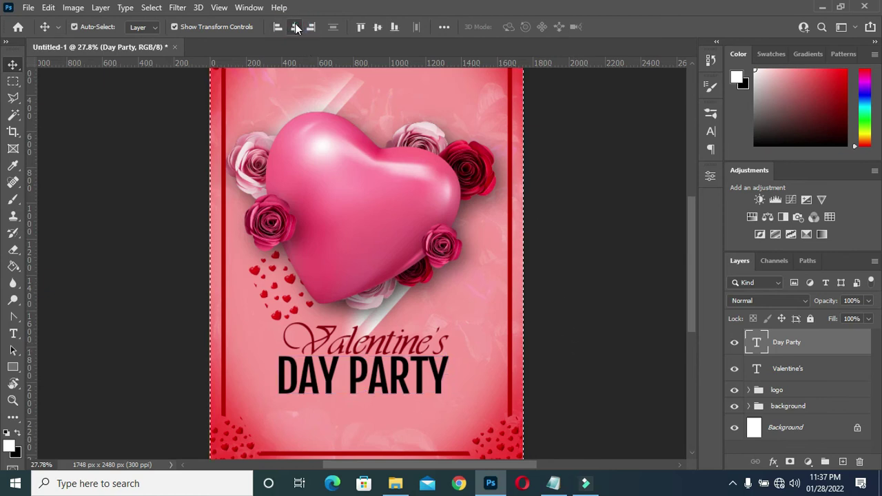
key(ctrl)
key(ctrl+d)
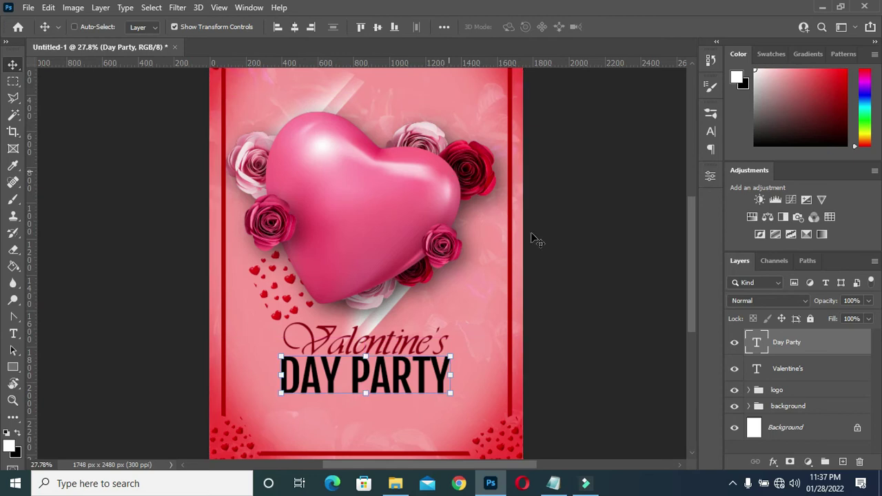
click(690, 303)
drag(692, 305, 697, 369)
scroll(330, 262, up, 5)
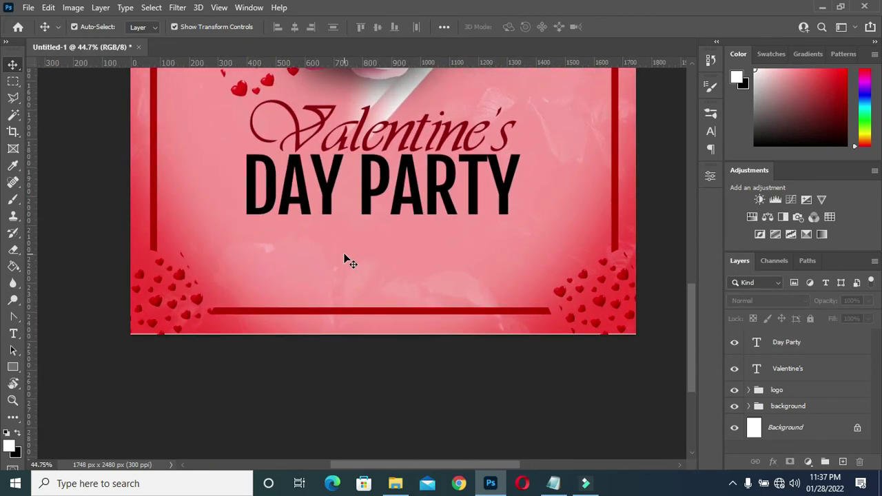
Copy the invitation line from the Valentine Text notes.
scroll(349, 256, down, 1)
click(554, 483)
drag(432, 207, 189, 206)
key(ctrl+c)
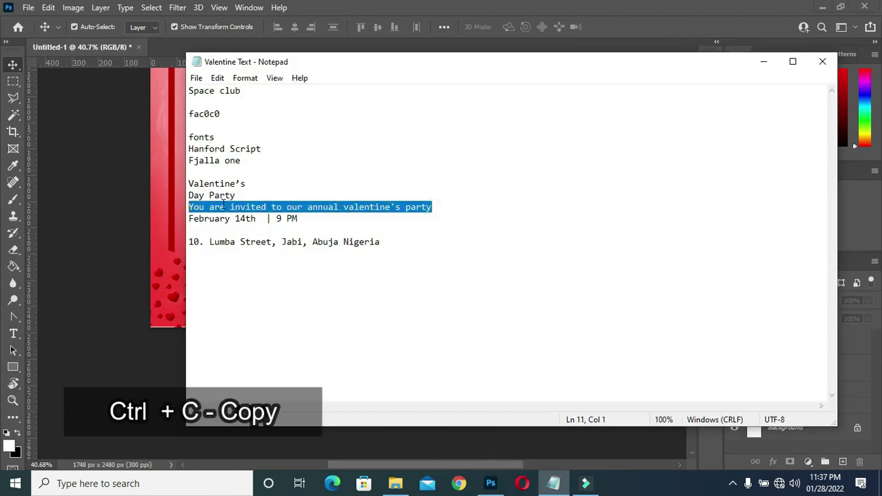
click(764, 62)
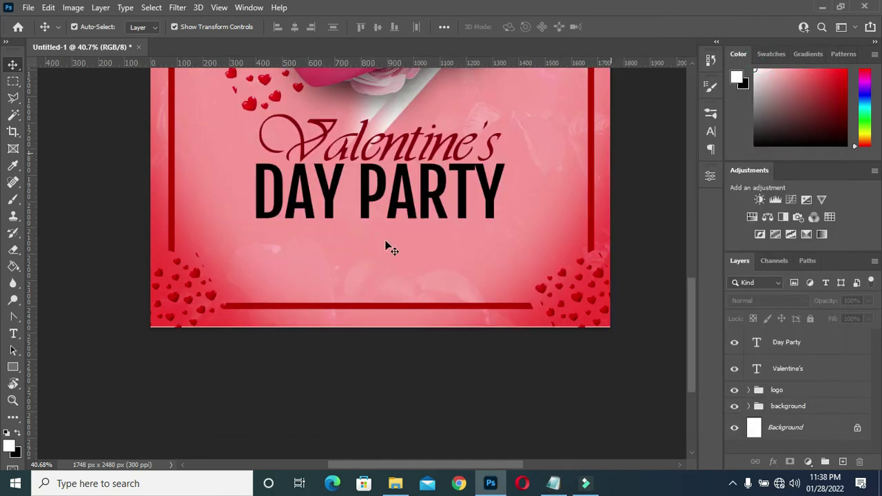
Paste the invitation line below DAY PARTY and delete the leftover LOREM IP placeholder.
key(t)
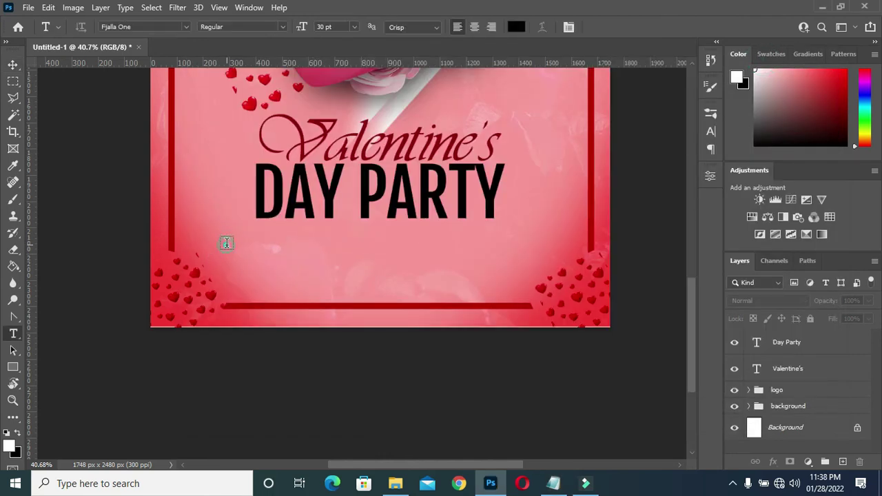
click(333, 249)
key(ctrl+v)
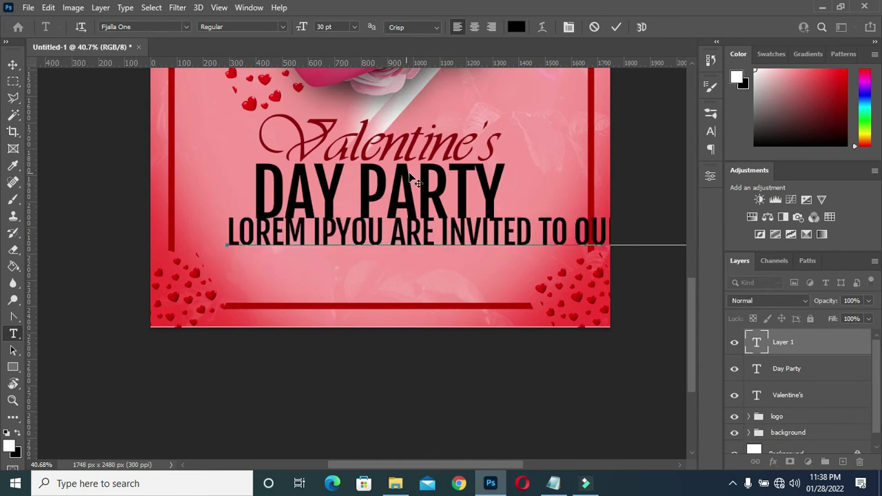
click(616, 27)
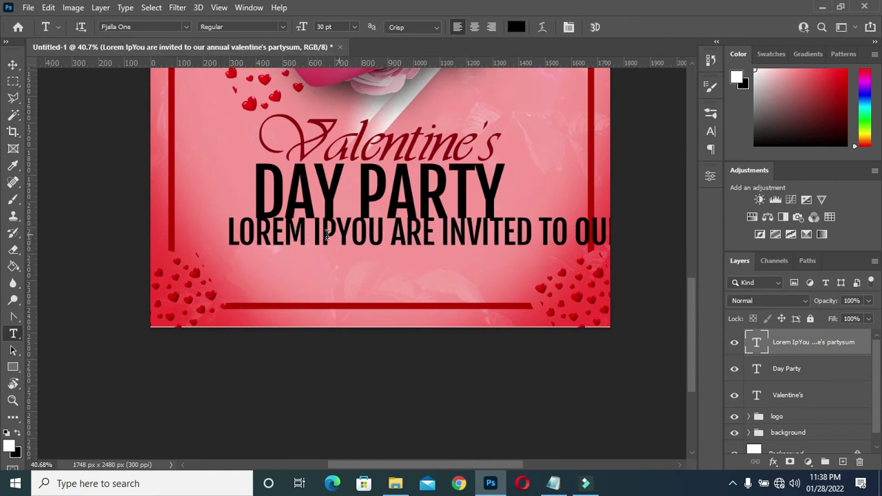
drag(335, 236, 227, 234)
key(BackSpace)
click(616, 27)
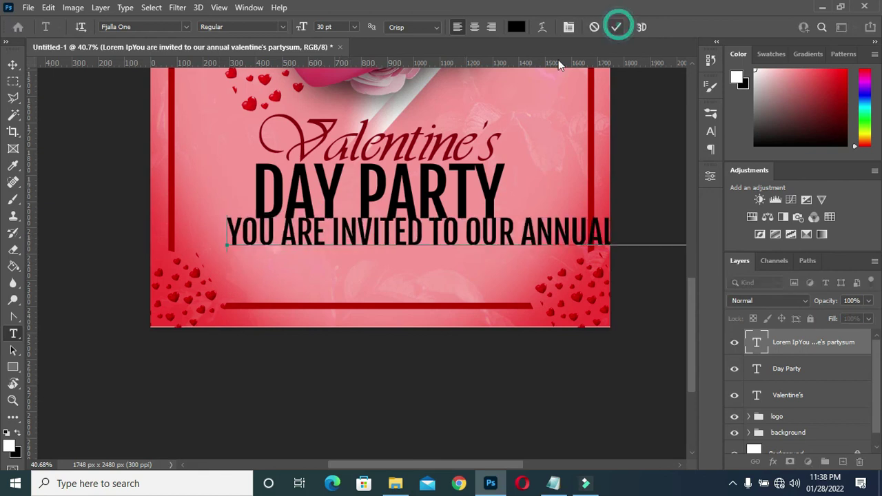
Shrink the invitation line to about 36.67% under DAY PARTY.
click(13, 65)
drag(564, 213, 329, 223)
scroll(396, 226, up, 4)
Widen the invitation line and delete the stray SUM at its end.
click(482, 223)
drag(481, 224, 553, 225)
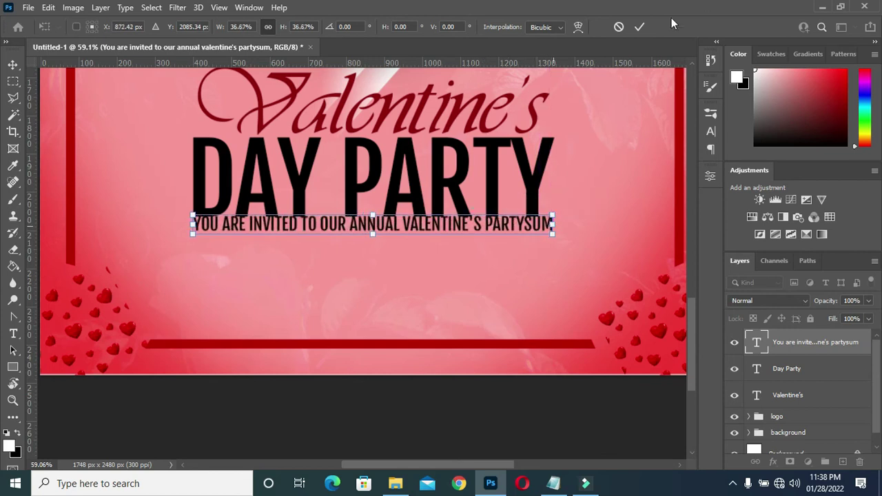
click(641, 26)
key(t)
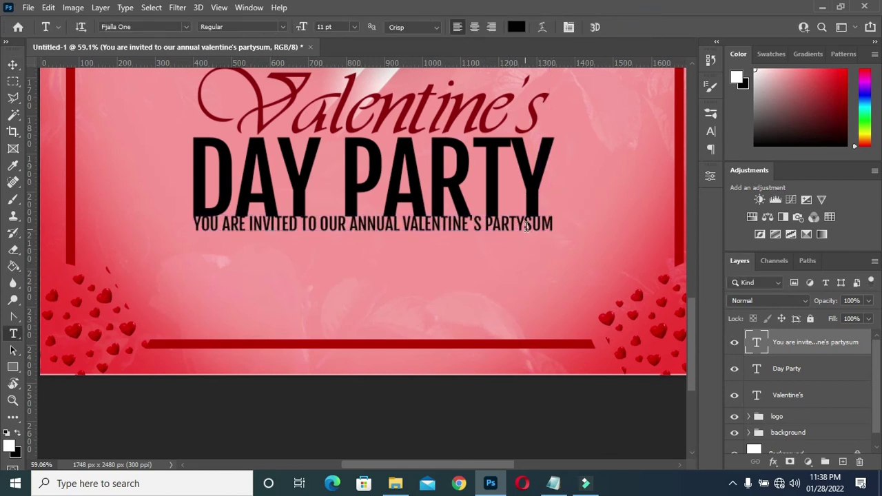
drag(525, 223, 567, 222)
key(BackSpace)
click(616, 26)
Stretch the invitation line to DAY PARTY's width, nudge it down, and duplicate it below.
key(v)
click(534, 179)
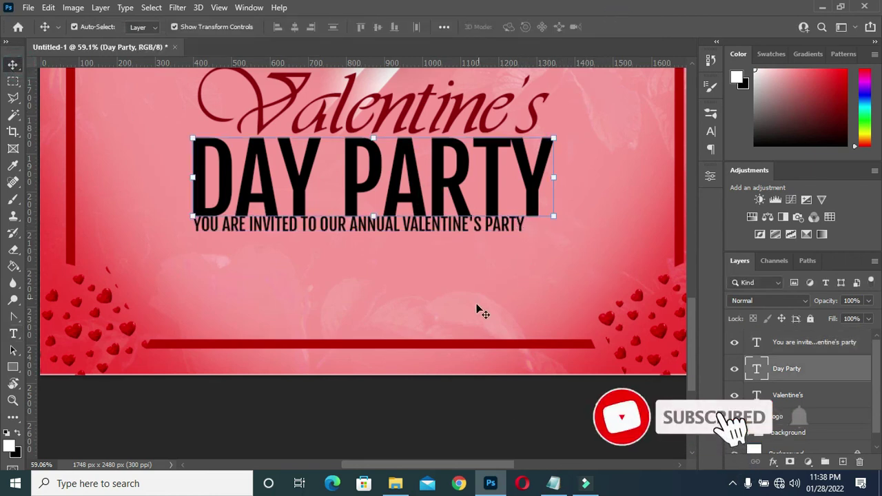
click(476, 227)
drag(526, 224, 554, 224)
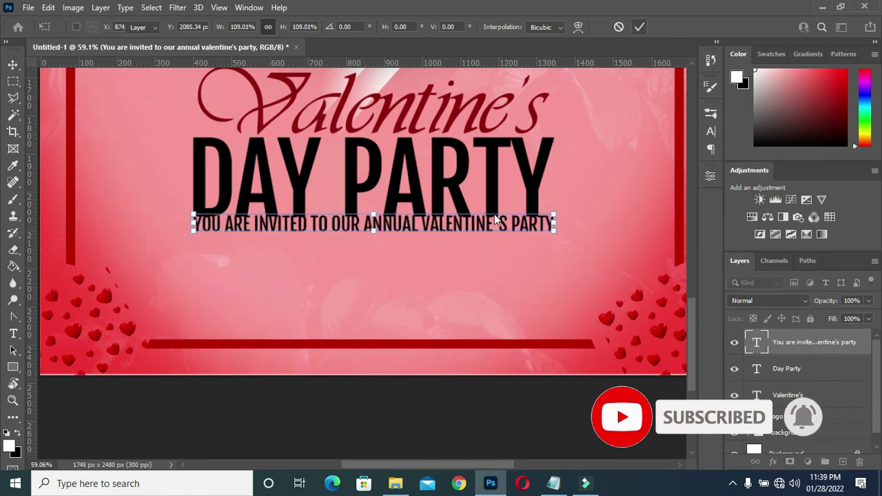
key(Return)
key(Down)
key(Down)
key(Down)
key(Down)
key(Down)
key(Down)
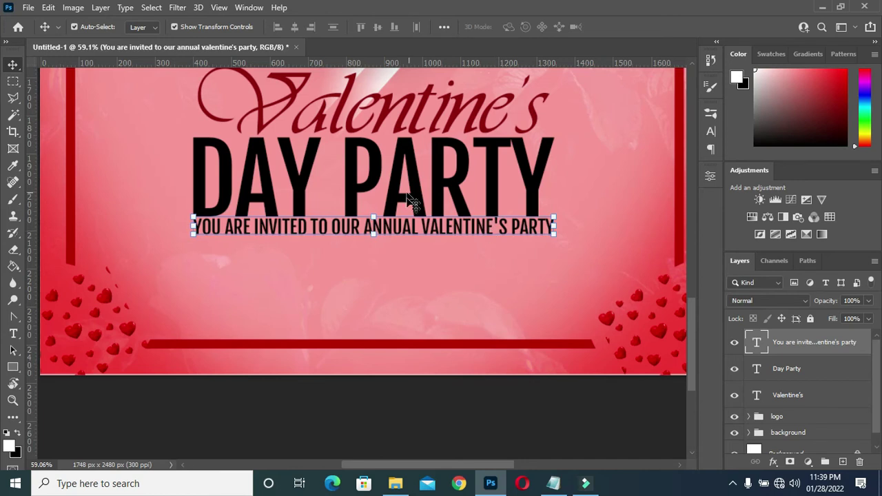
drag(336, 252, 399, 250)
Copy the date line FEBRUARY 14TH | 9 PM from the notes.
click(553, 483)
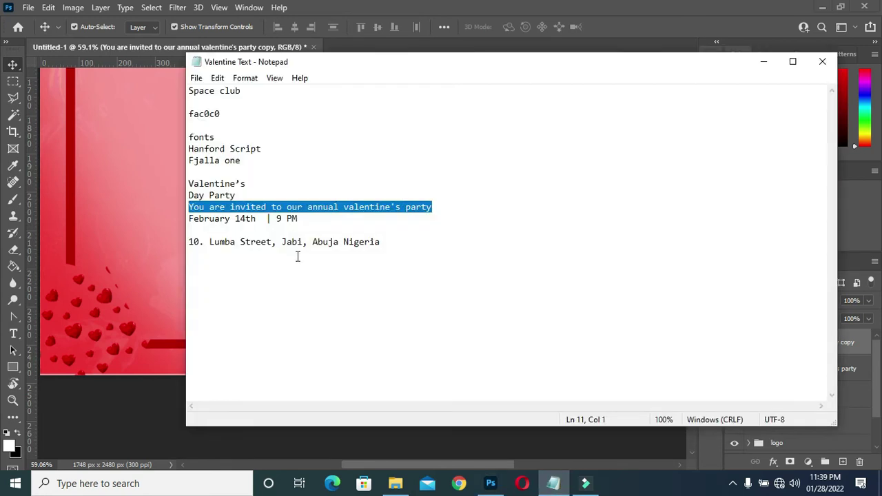
drag(306, 220, 190, 218)
key(ctrl+c)
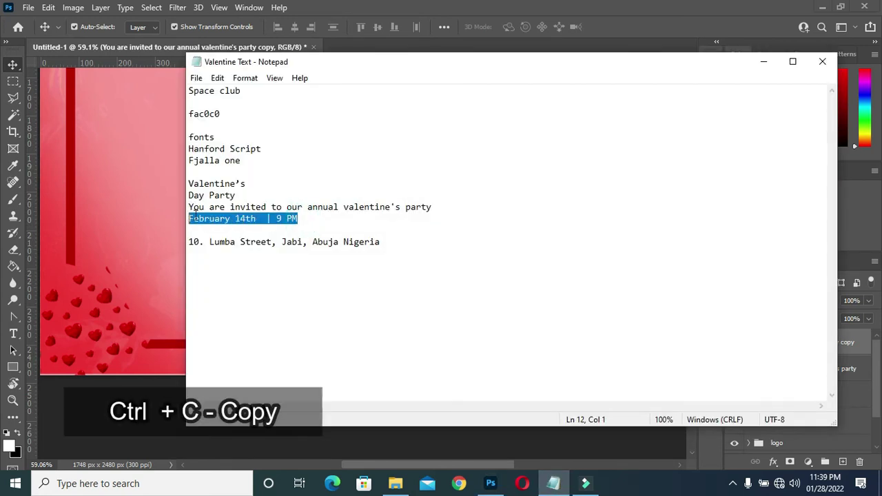
click(763, 61)
Replace the duplicated line's text with FEBRUARY 14TH | 9 PM.
double_click(407, 247)
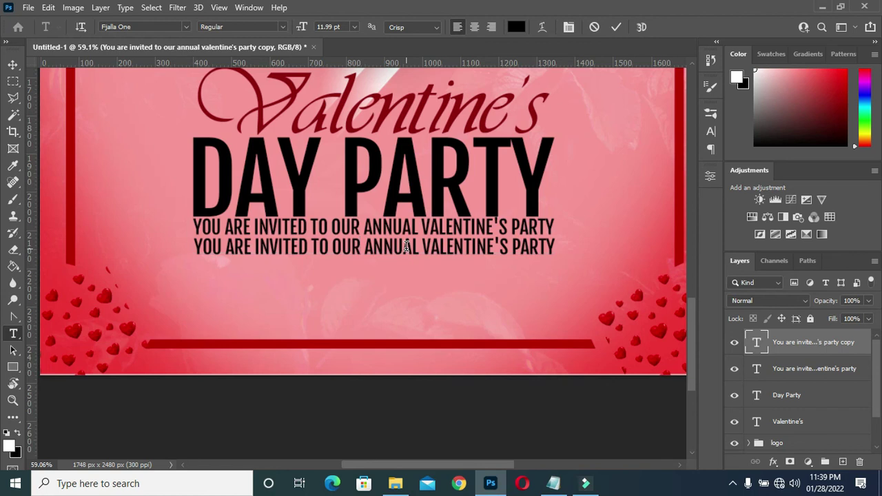
key(ctrl+Return)
scroll(398, 250, down, 1)
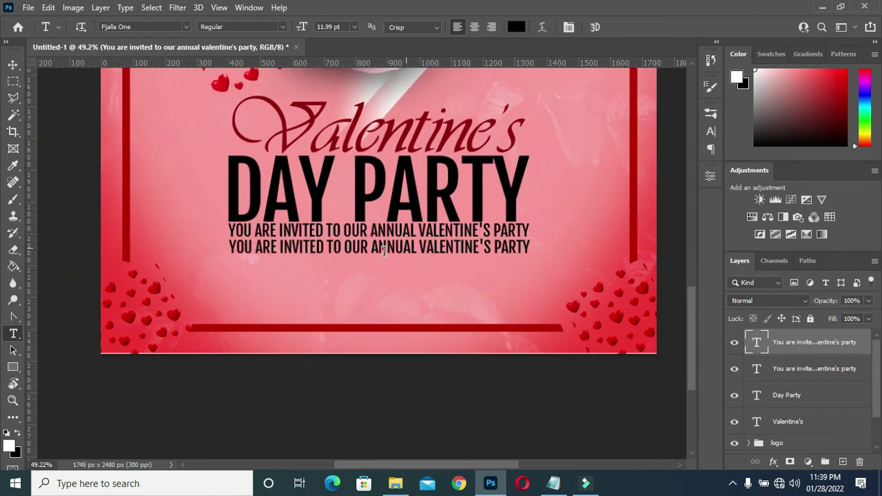
scroll(384, 251, up, 1)
triple_click(433, 246)
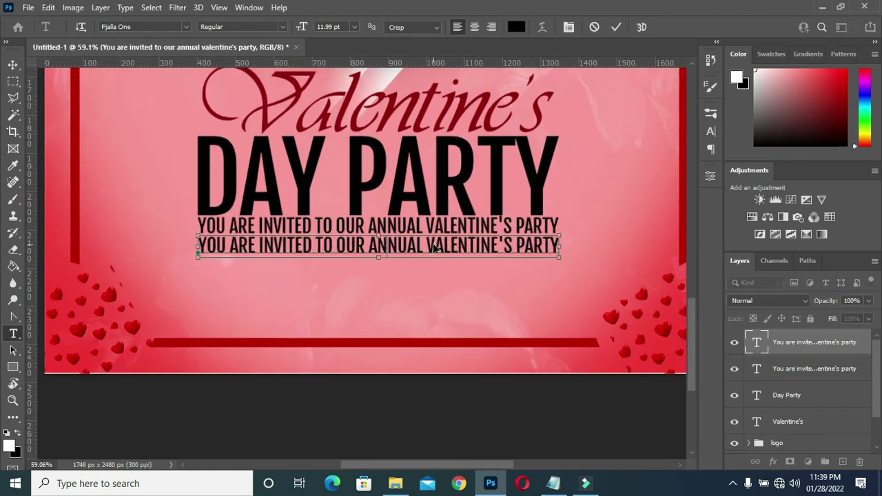
key(ctrl+v)
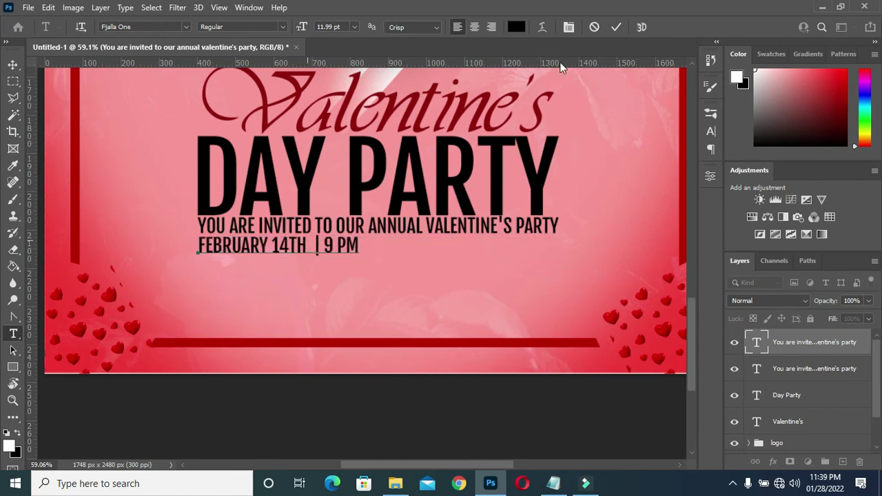
click(616, 28)
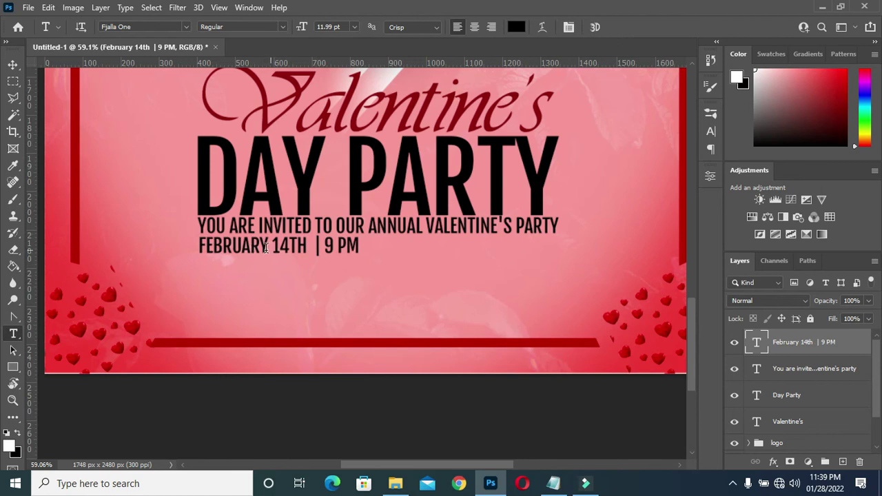
drag(269, 244, 190, 240)
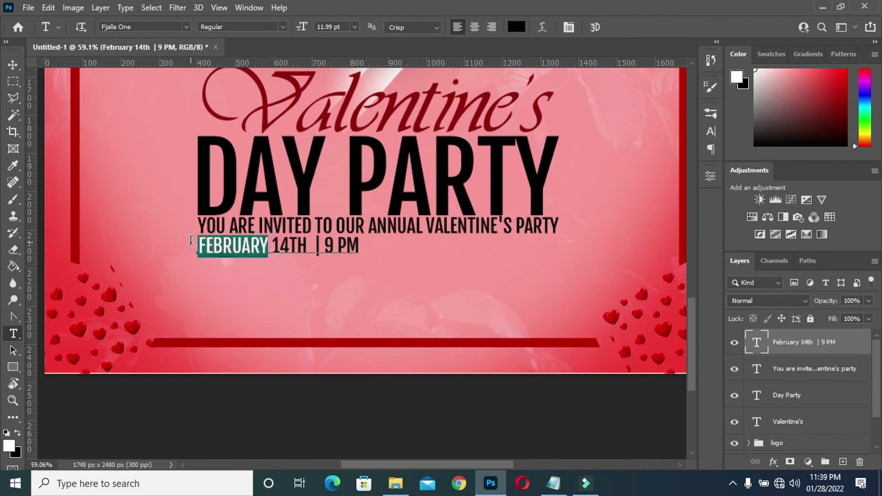
Colour FEBRUARY dark red, sampled from the Valentine's script.
click(517, 27)
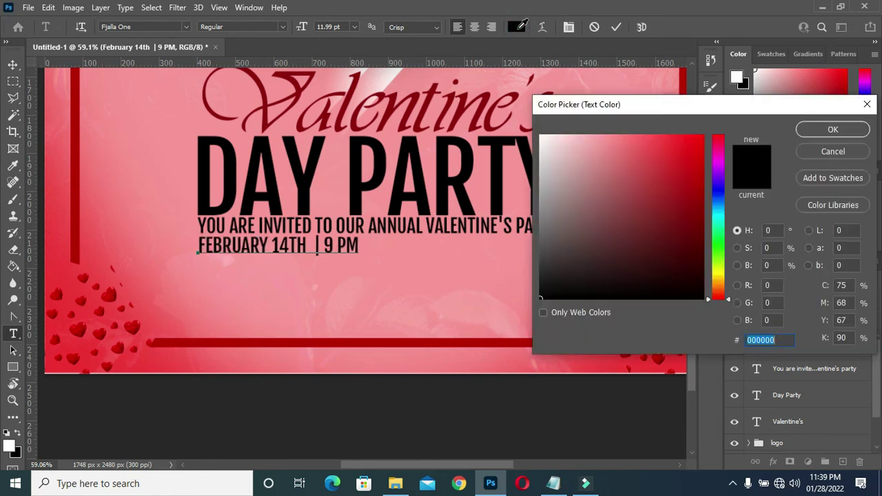
click(420, 96)
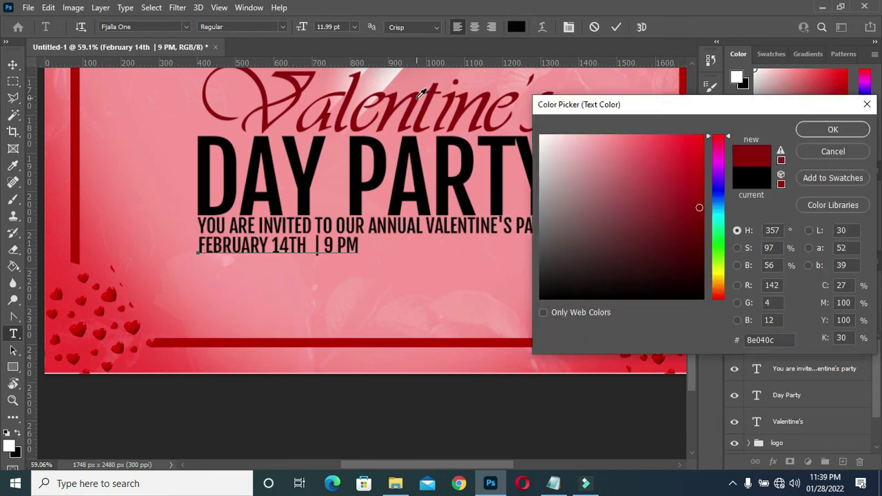
click(307, 284)
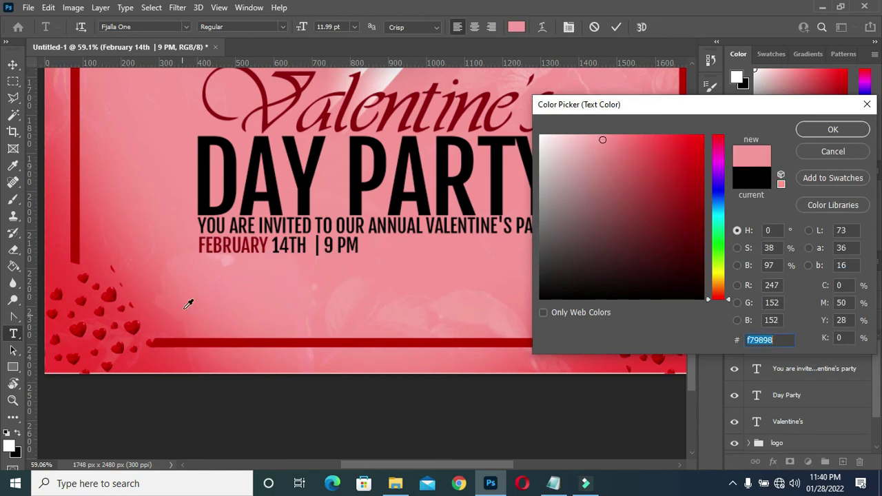
click(328, 113)
mouse_move(658, 153)
mouse_down()
mouse_move(659, 143)
mouse_move(681, 152)
mouse_move(677, 165)
mouse_move(707, 197)
mouse_move(704, 210)
mouse_move(703, 190)
mouse_up()
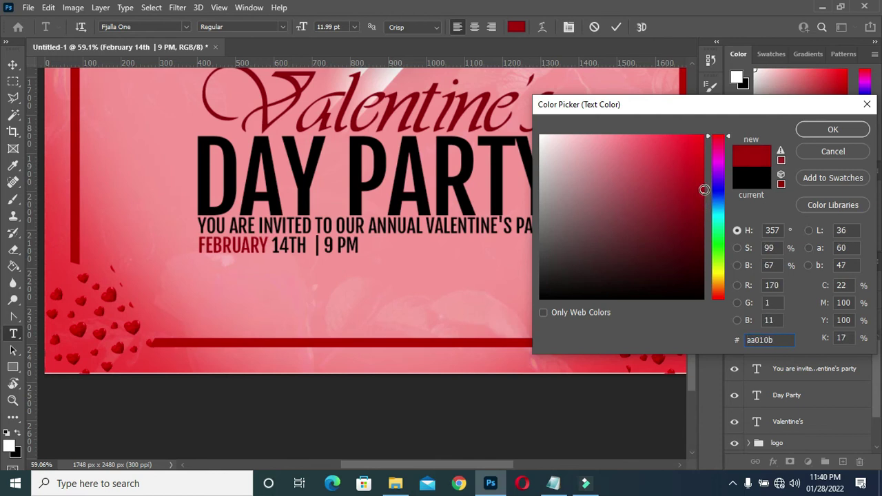
click(829, 129)
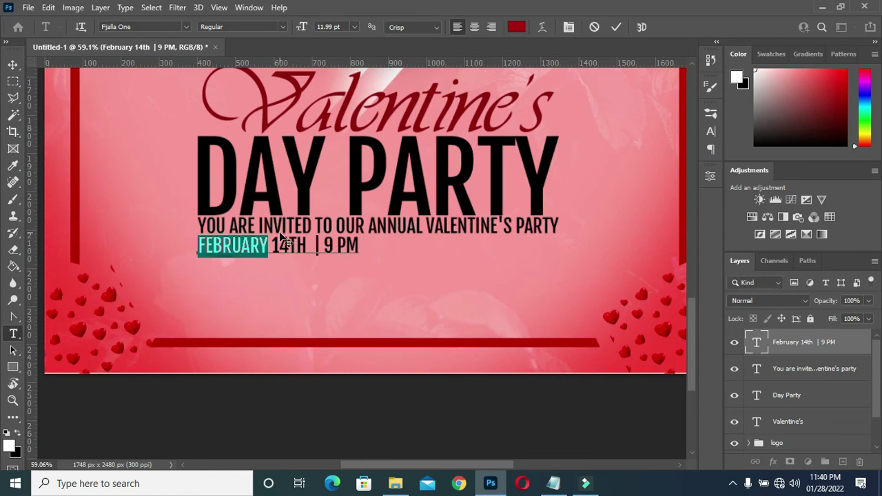
Make the TH in 14TH superscript.
drag(289, 244, 307, 245)
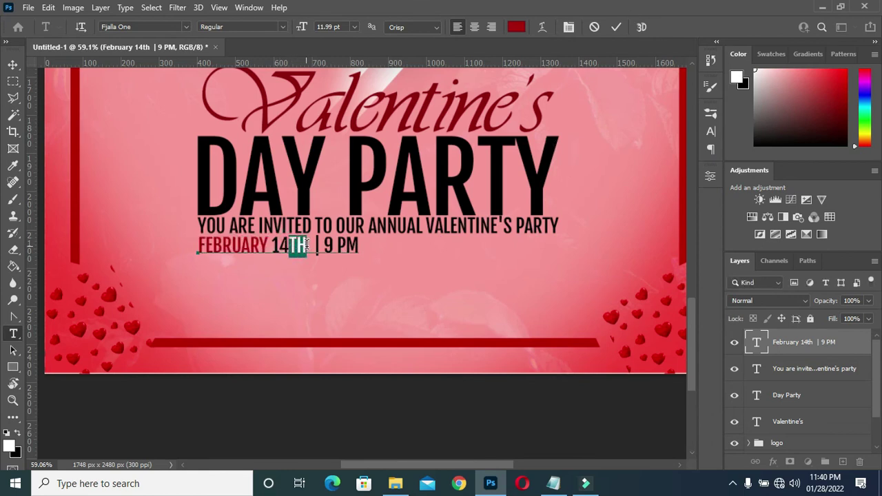
click(711, 131)
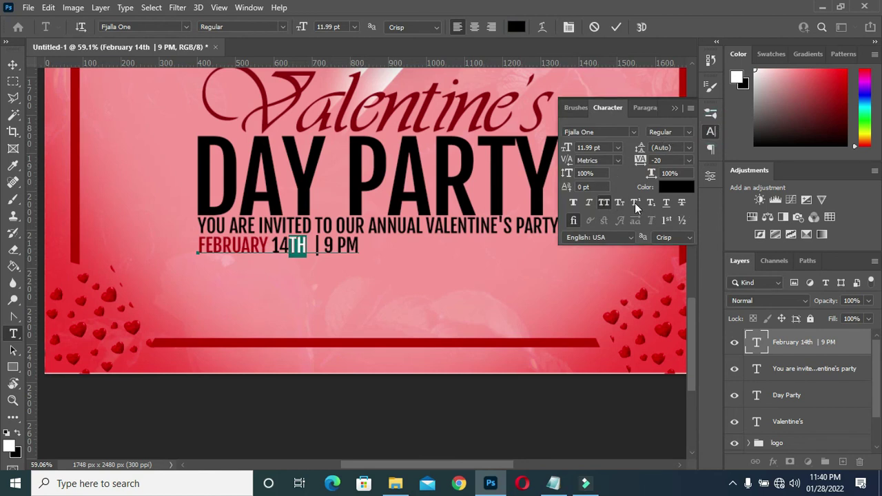
click(635, 202)
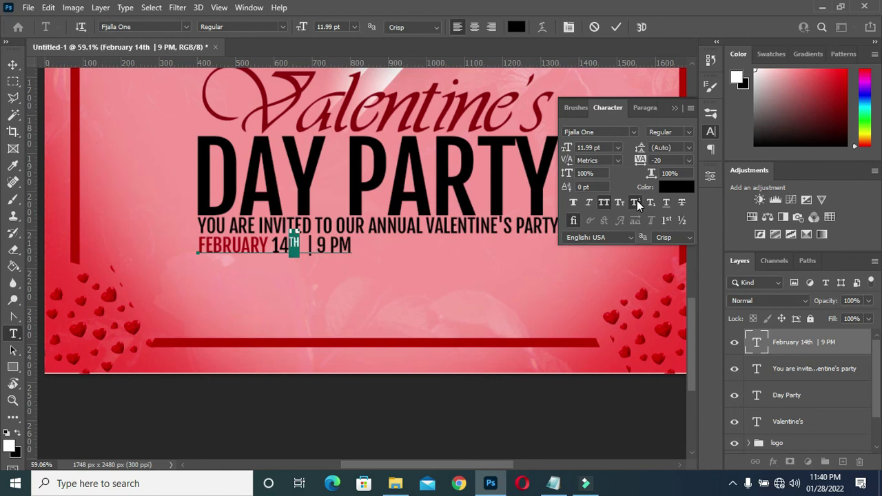
click(675, 108)
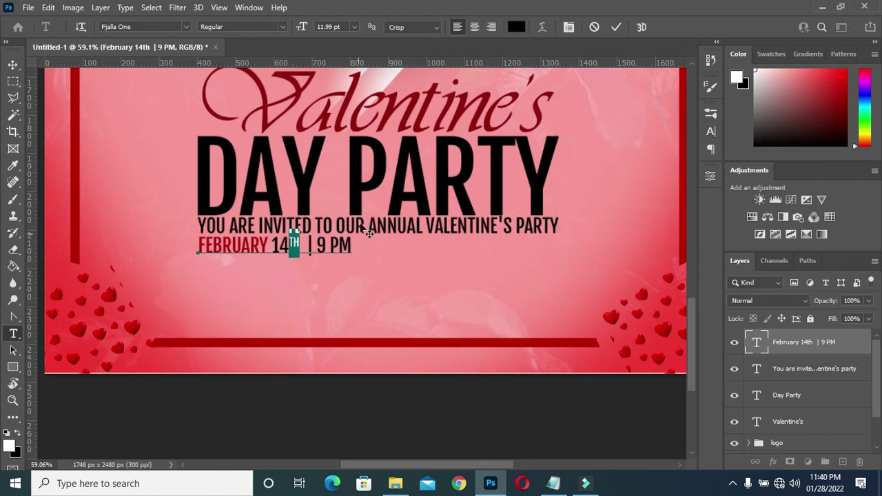
click(616, 27)
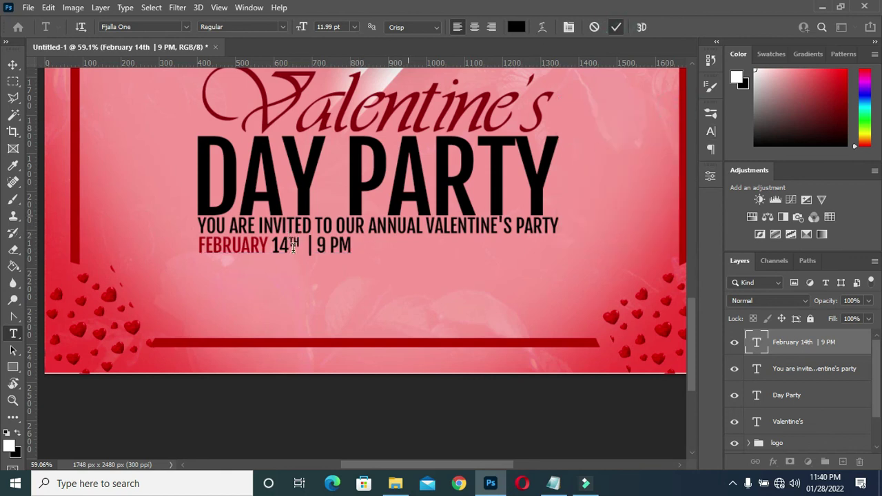
Centre the date line horizontally on the canvas.
click(12, 64)
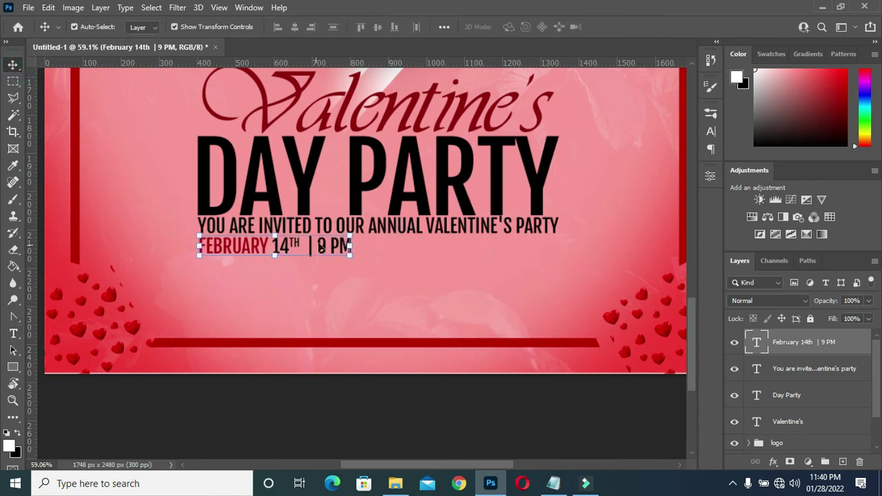
scroll(321, 246, down, 3)
key(ctrl+a)
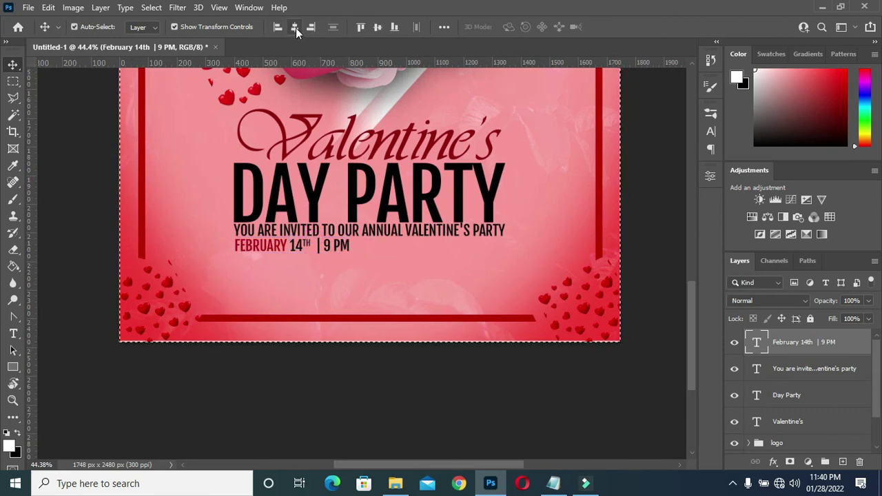
click(294, 27)
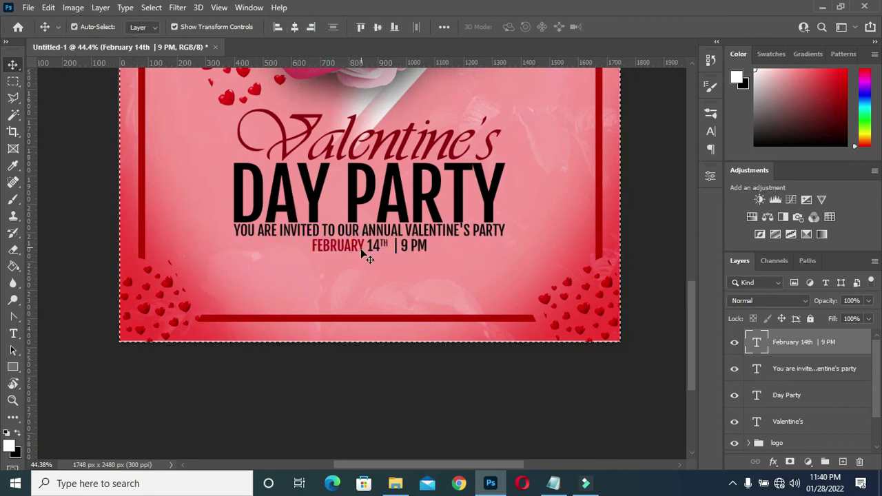
key(ctrl)
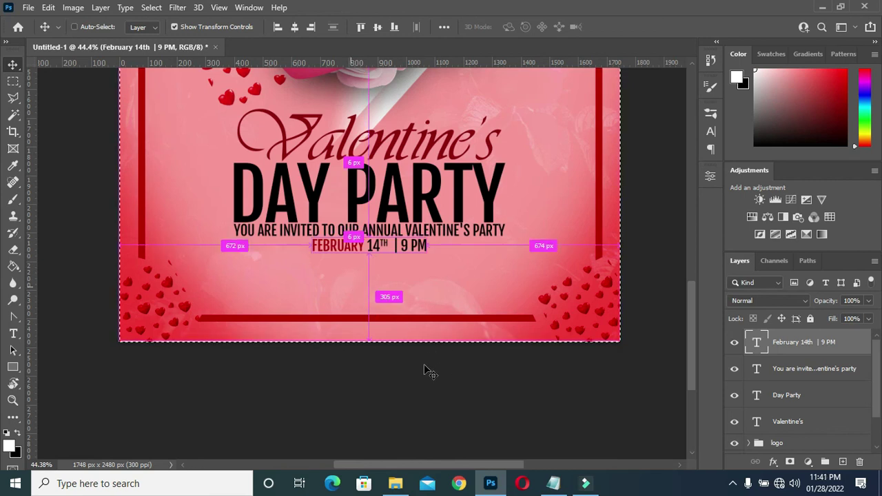
key(ctrl+d)
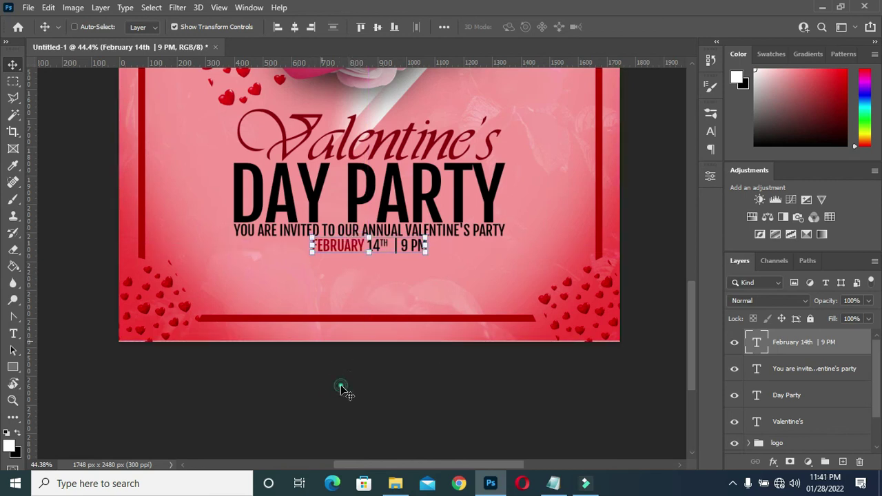
ctrl+click(377, 256)
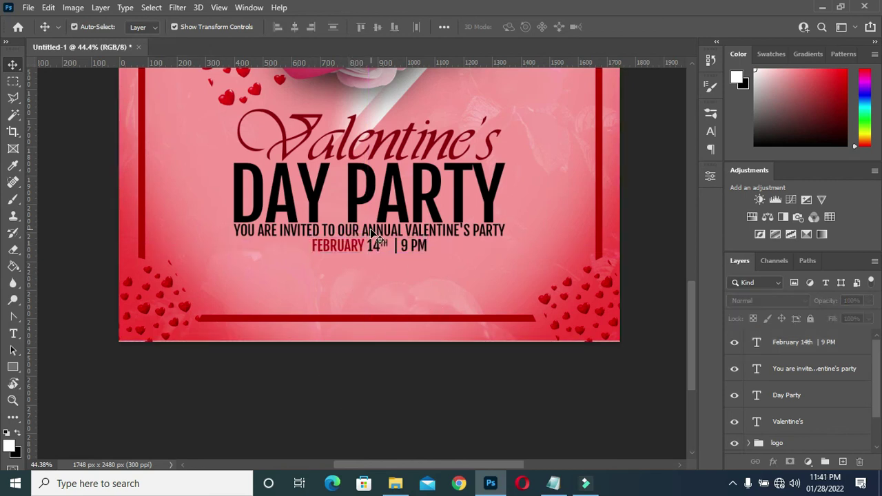
drag(375, 237, 393, 239)
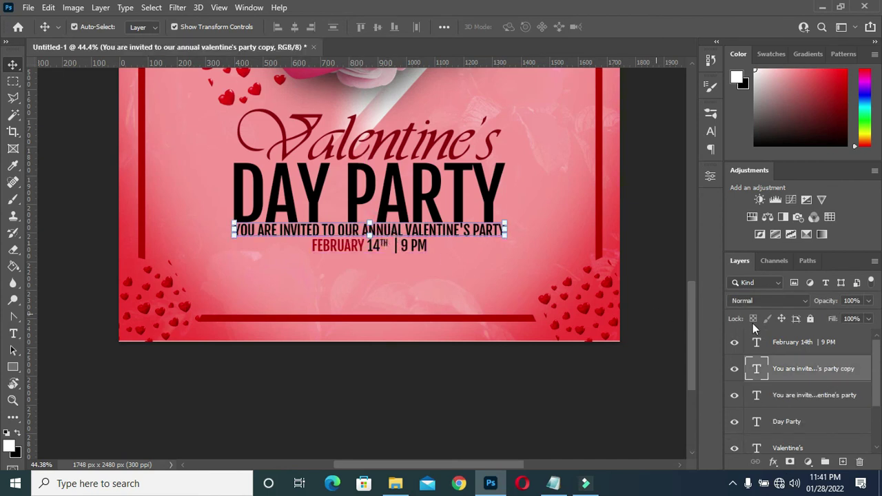
Move the duplicated invitation line below the date and copy the venue address from the notes.
drag(812, 370, 784, 342)
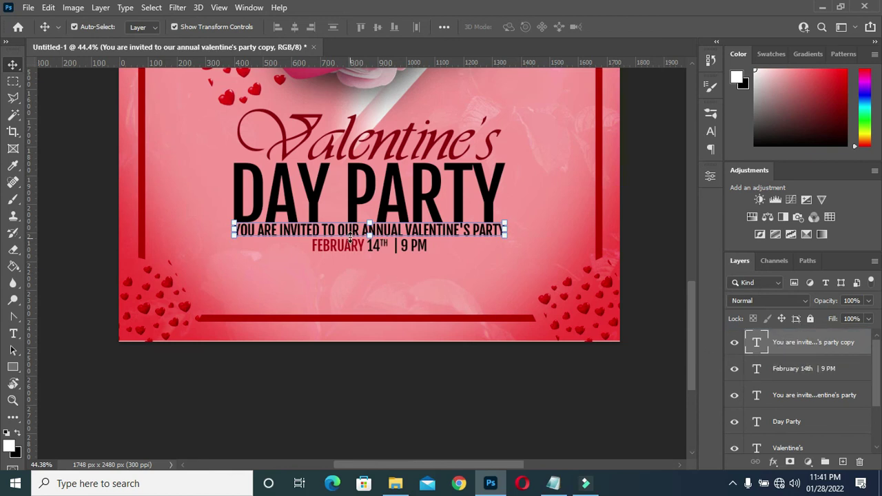
drag(350, 234, 351, 263)
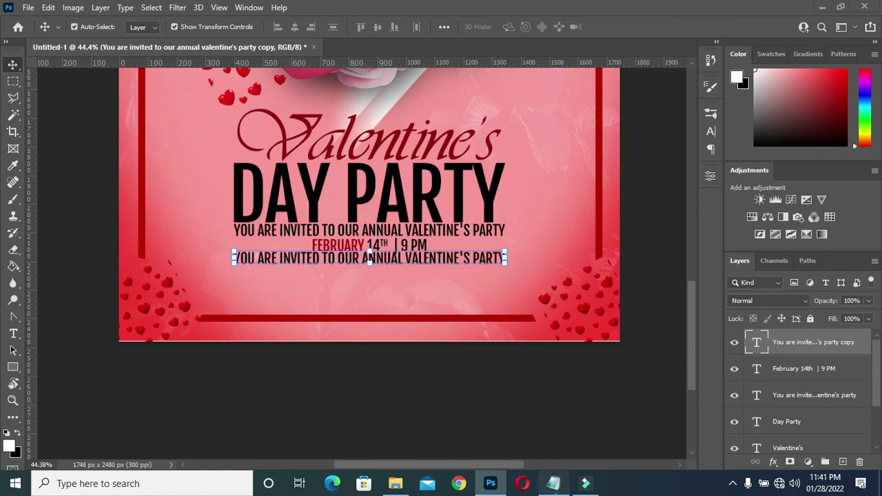
click(553, 483)
drag(384, 239, 175, 228)
drag(384, 242, 190, 242)
key(ctrl+c)
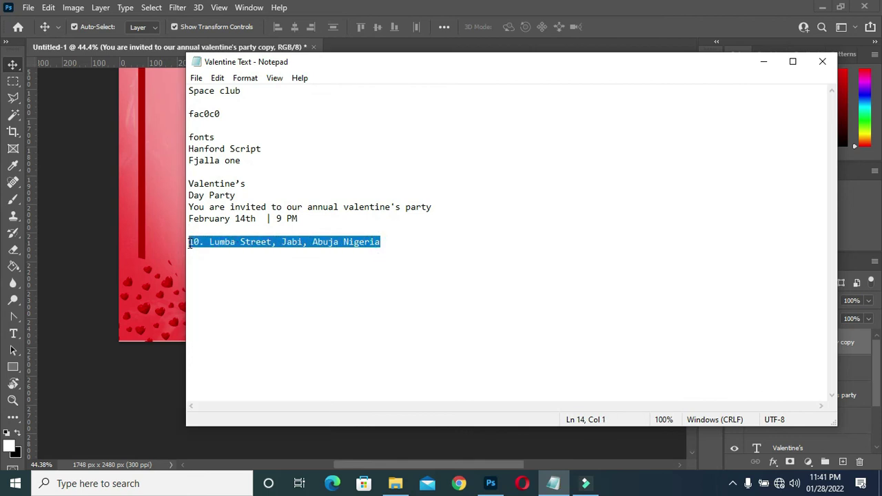
click(762, 62)
scroll(351, 261, up, 2)
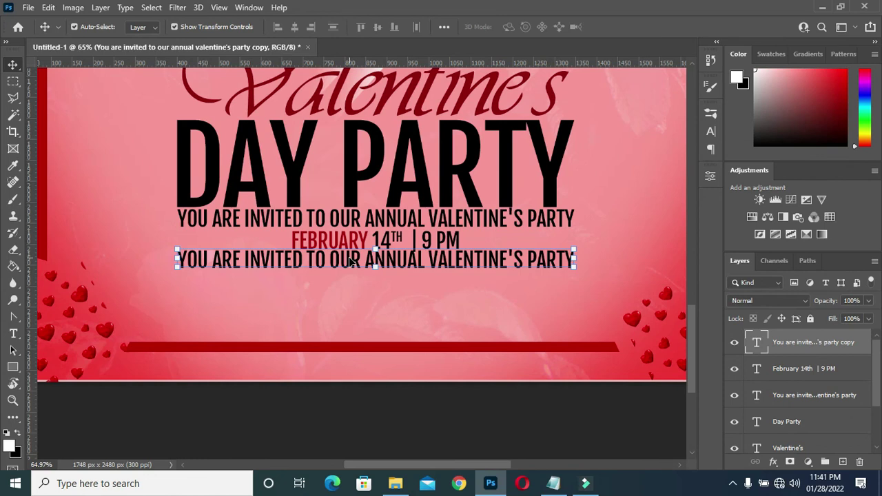
double_click(370, 269)
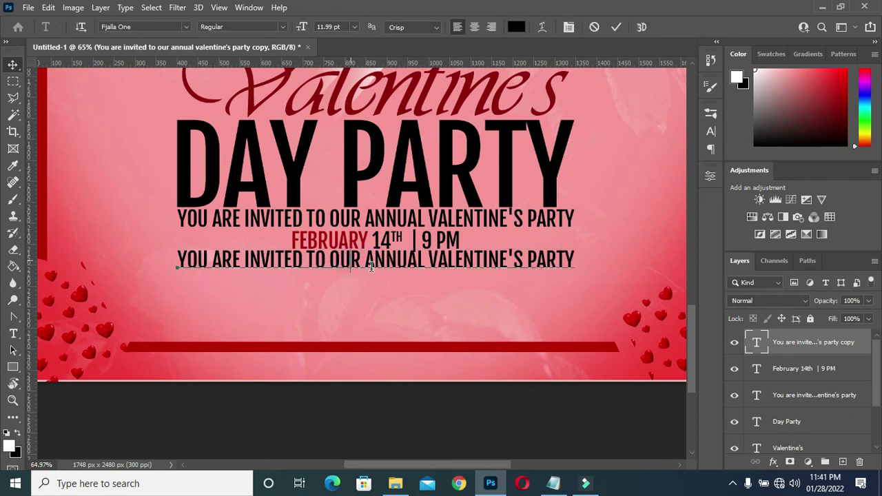
key(ctrl+a)
key(ctrl+v)
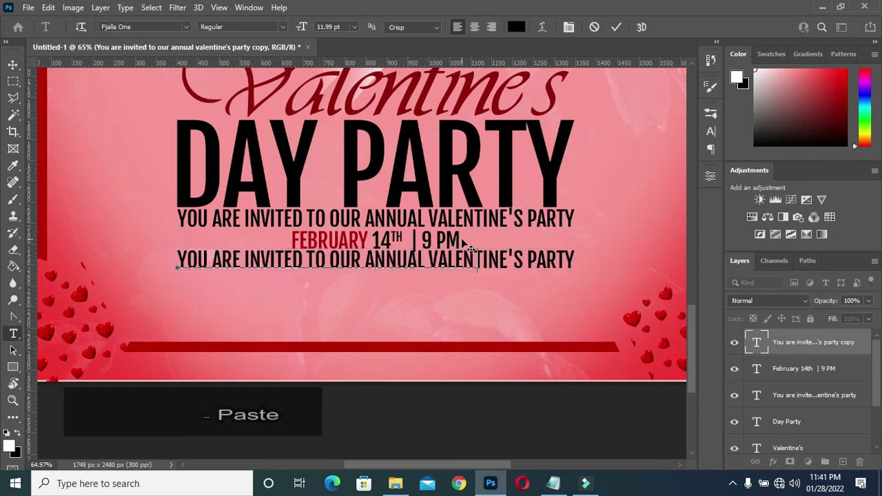
click(616, 27)
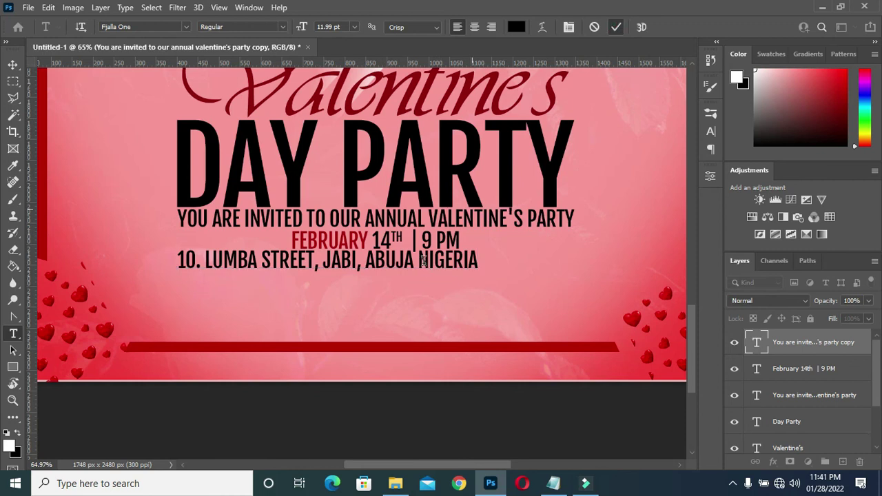
Centre the address line horizontally beneath the date.
click(12, 64)
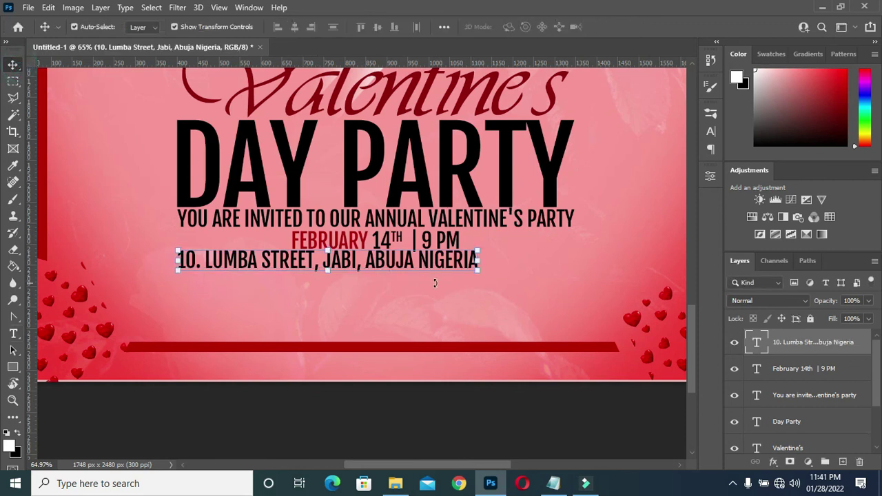
drag(427, 265, 470, 263)
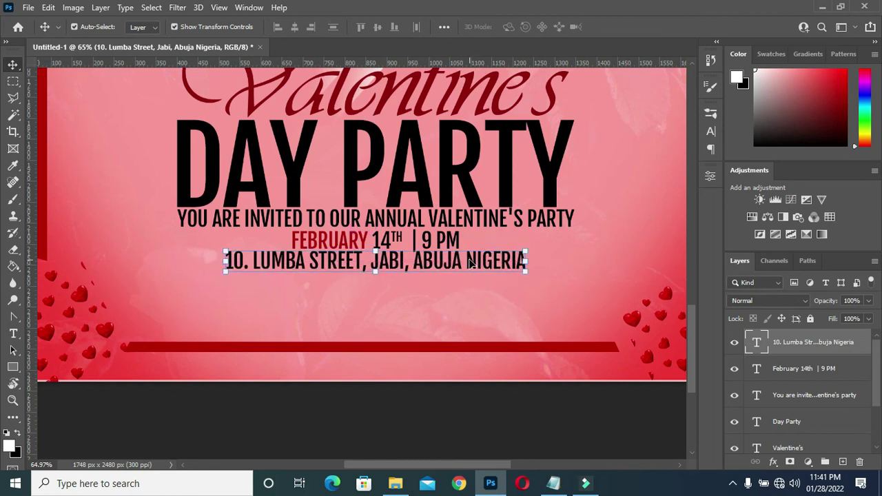
key(ctrl+a)
click(294, 27)
key(ctrl)
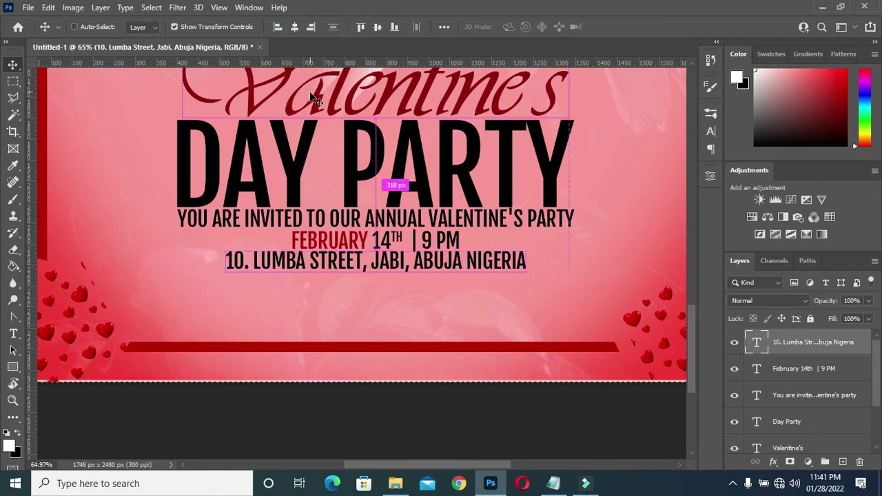
alt+scroll(377, 259, down, 1)
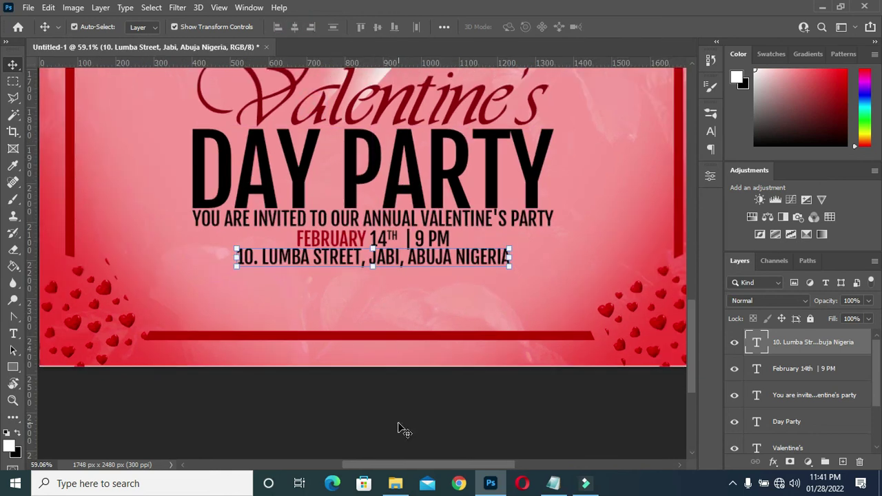
click(369, 253)
scroll(370, 254, down, 3)
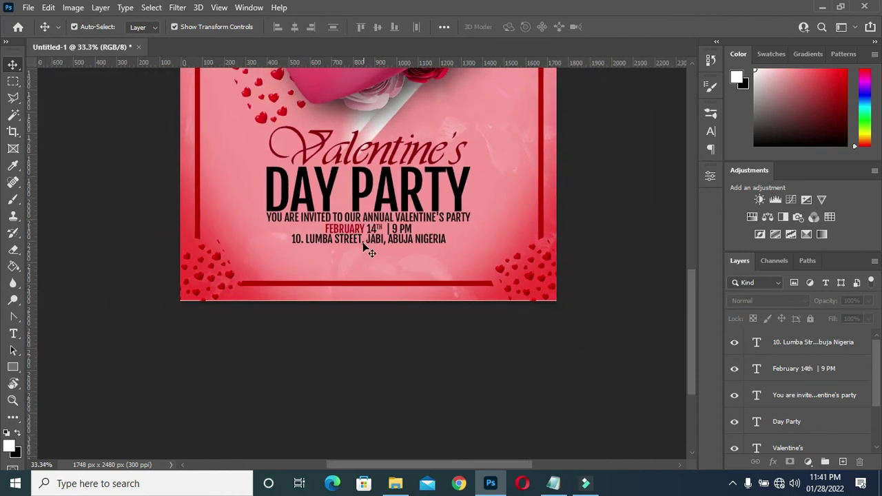
scroll(361, 252, up, 1)
scroll(366, 258, up, 1)
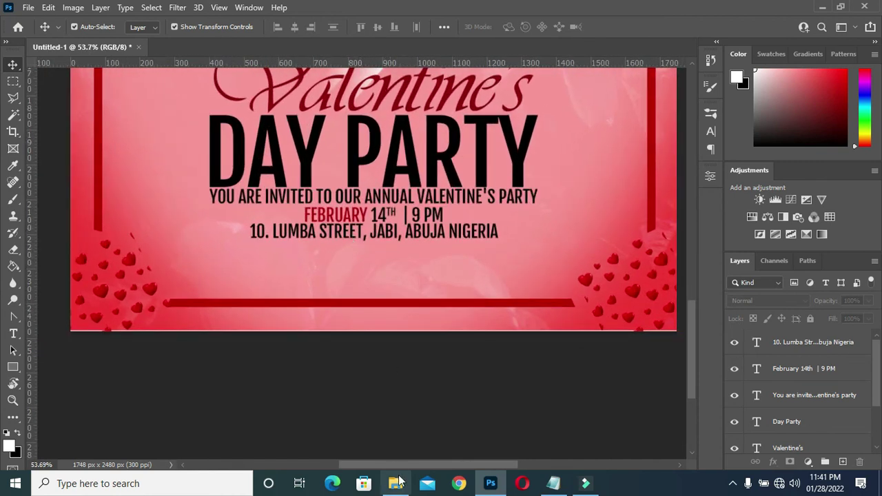
click(396, 483)
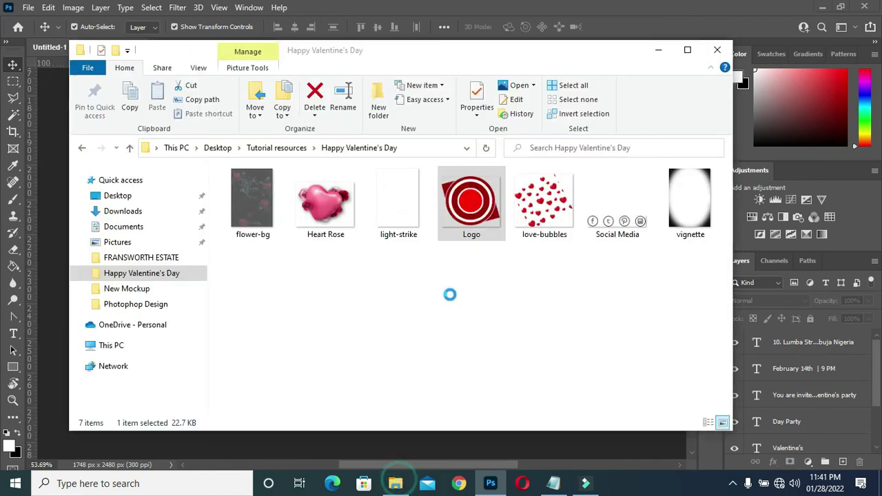
Place Social Media.png, scale it to about 11.30%, and centre it below the address.
click(633, 225)
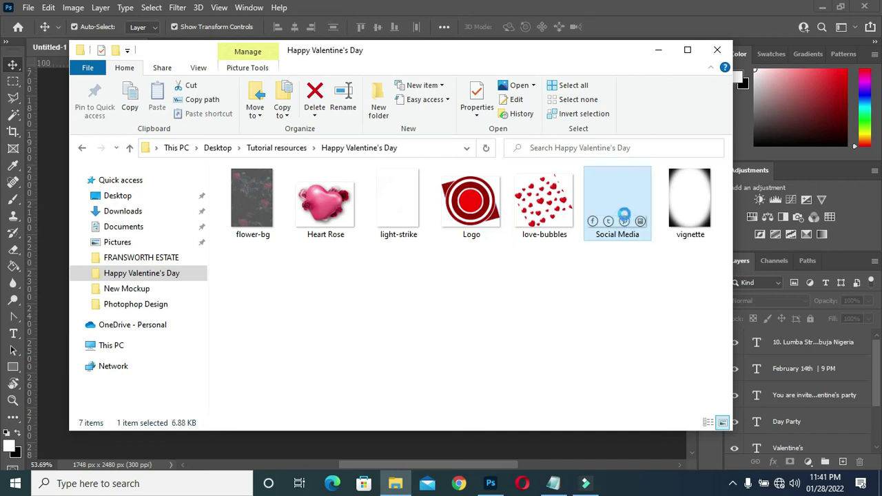
drag(618, 225, 373, 249)
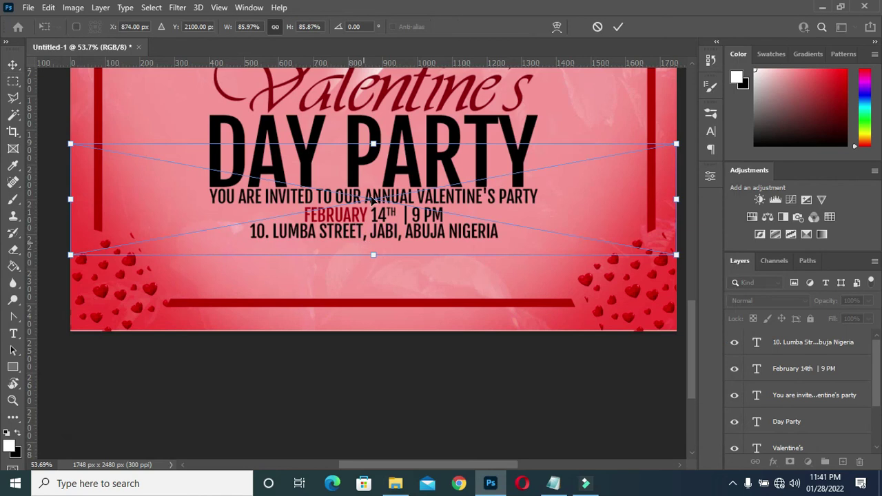
drag(372, 144, 370, 239)
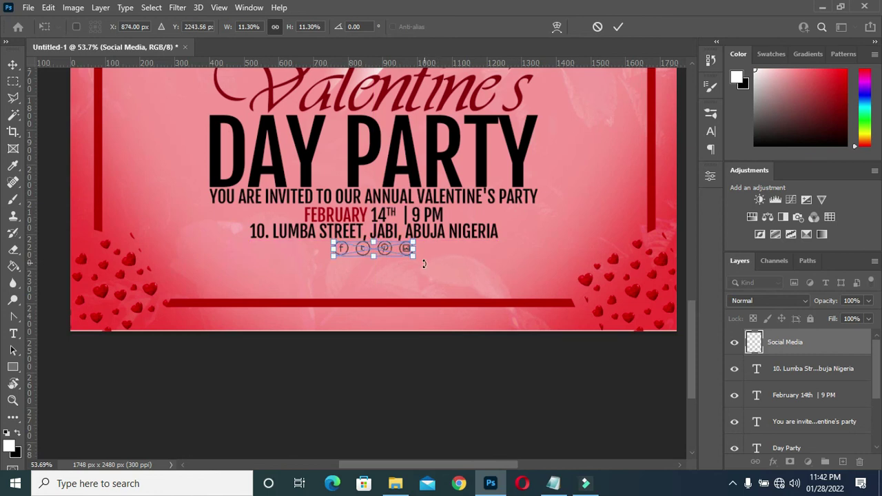
key(Down)
key(Down)
key(Down)
key(Down)
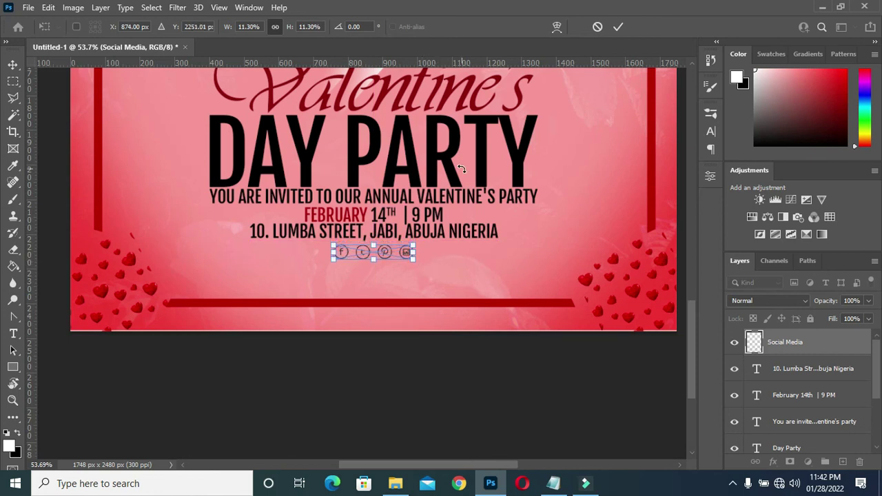
click(618, 27)
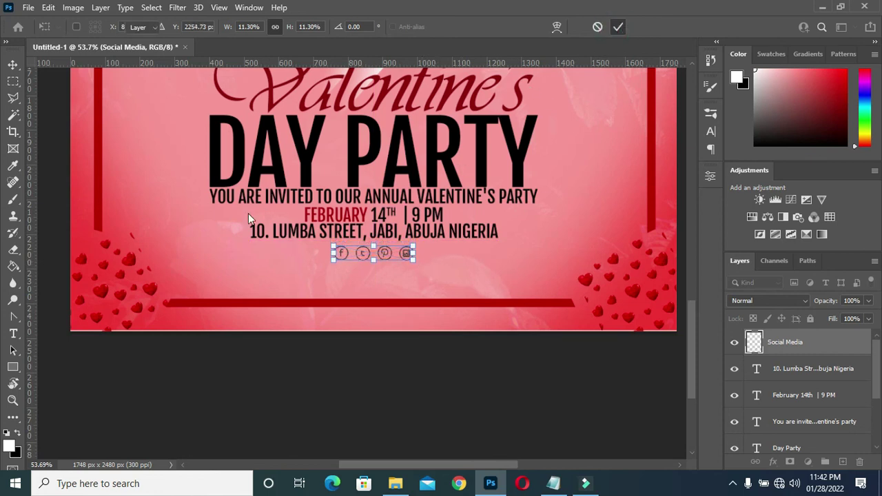
key(ctrl+a)
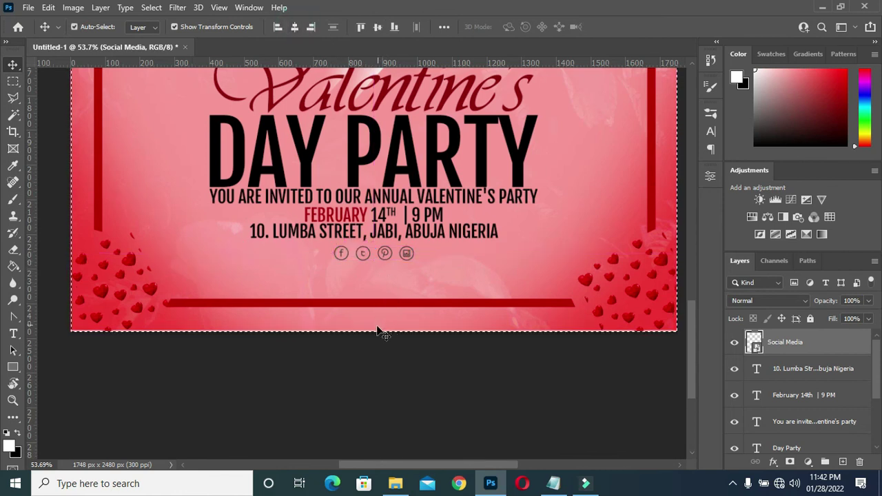
key(ctrl)
click(382, 366)
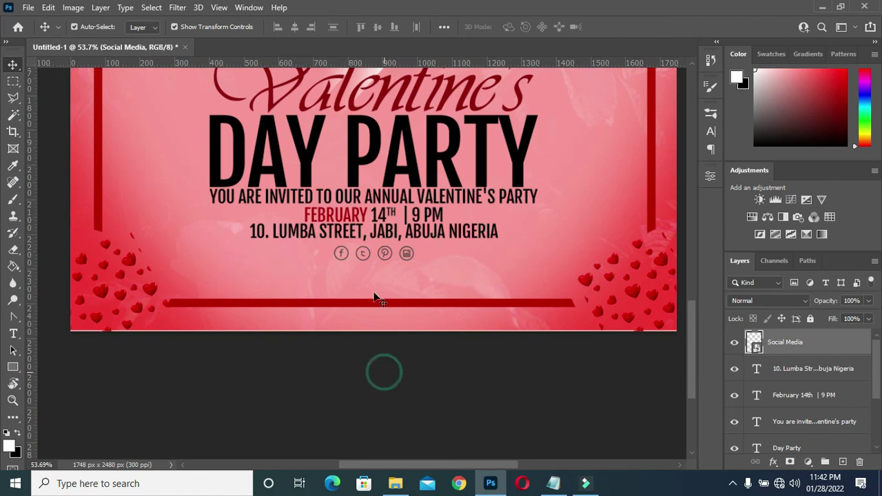
Group the Social Media through Valentine's layers and name the group Text.
scroll(375, 276, down, 5)
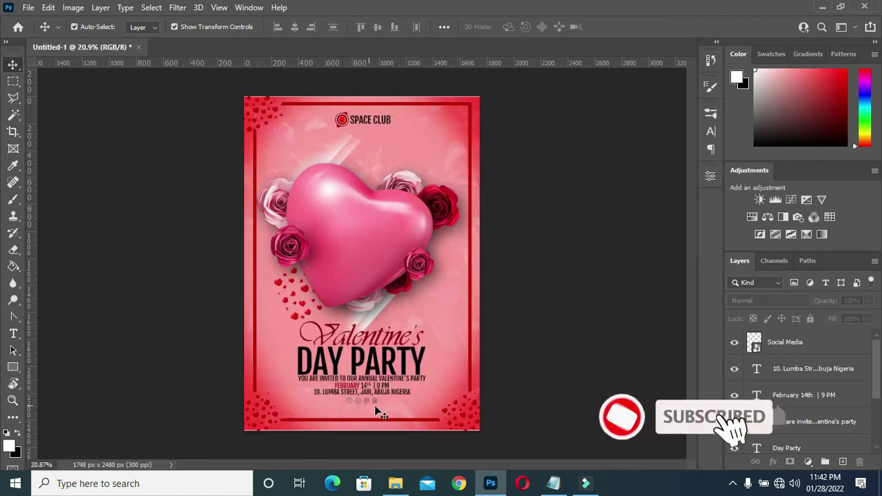
click(804, 342)
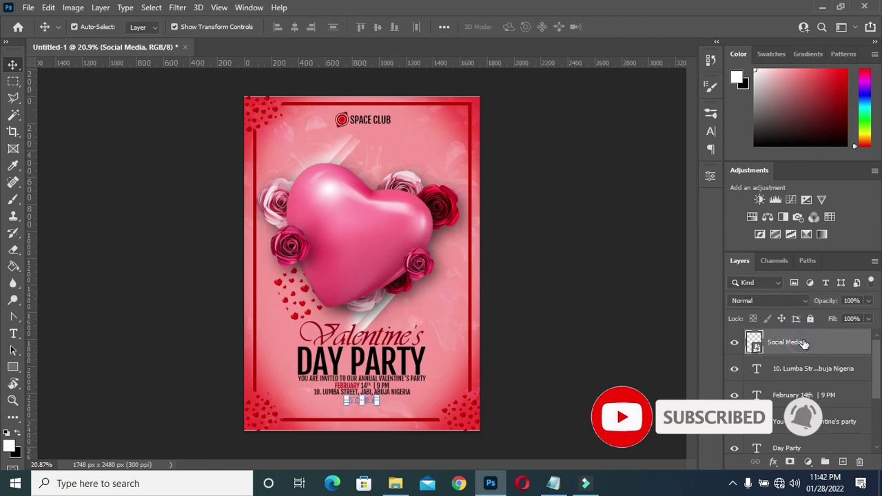
scroll(806, 386, down, 3)
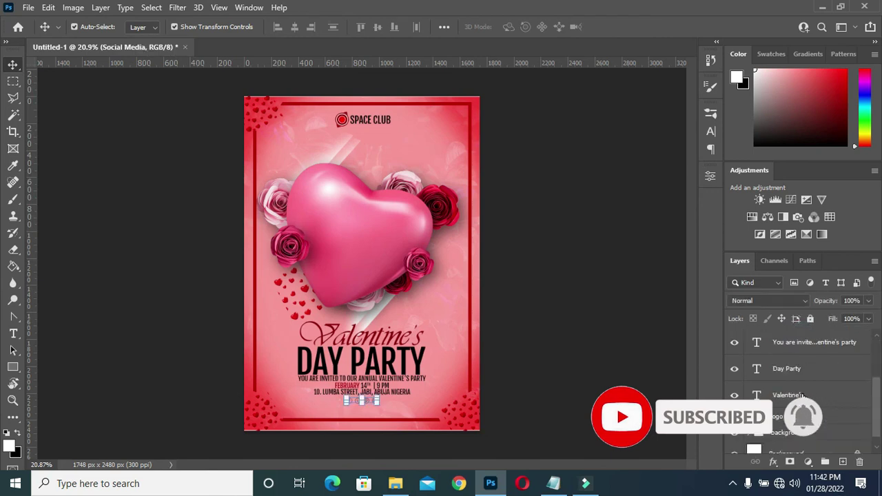
shift+click(801, 395)
key(ctrl+g)
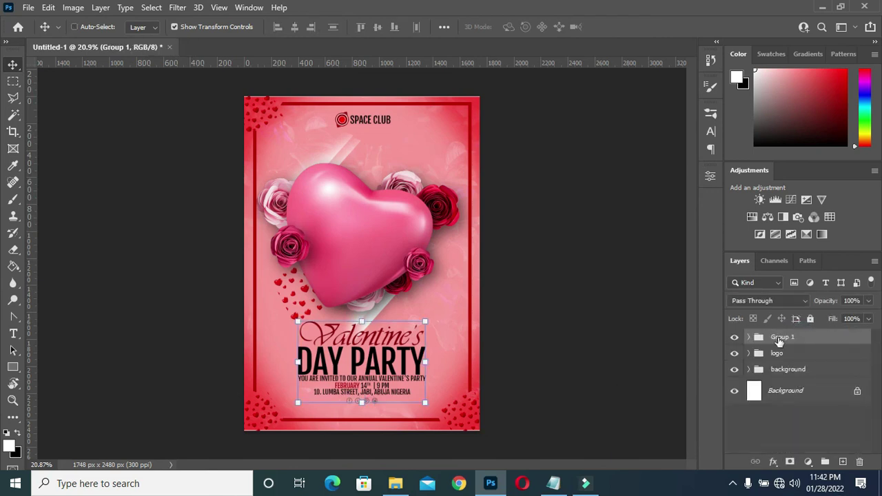
double_click(781, 337)
text(T)
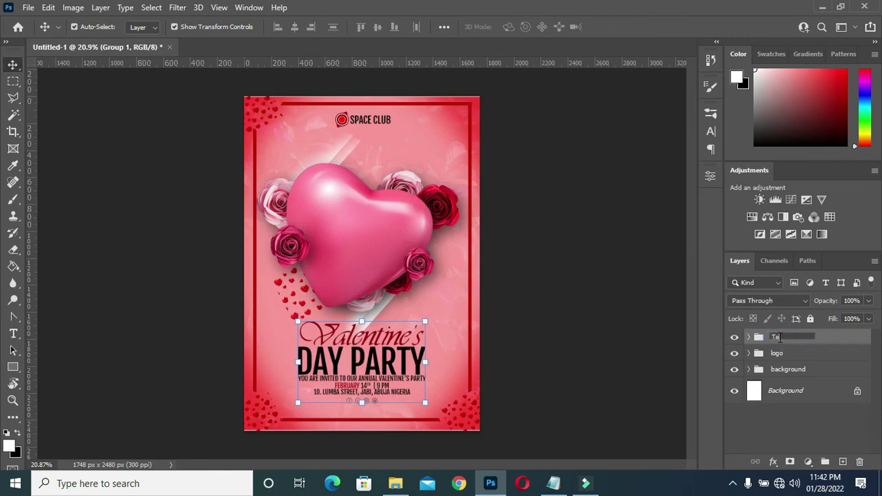
text(ext)
key(Return)
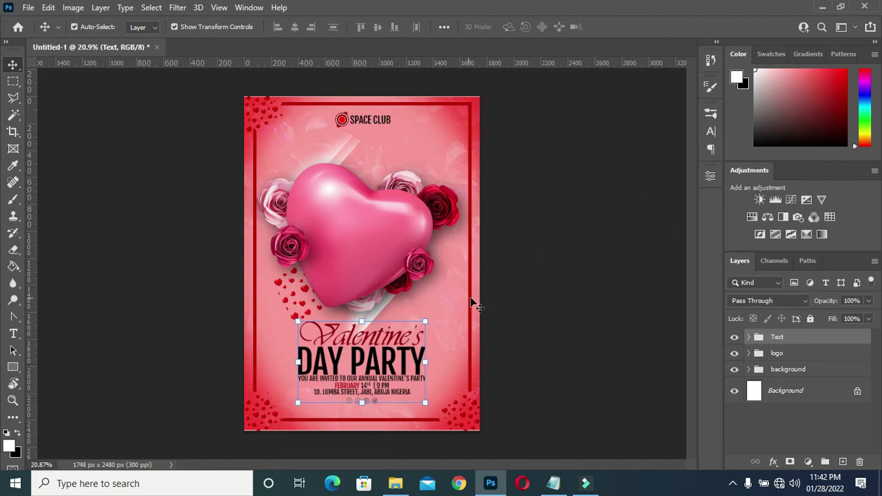
scroll(351, 390, up, 3)
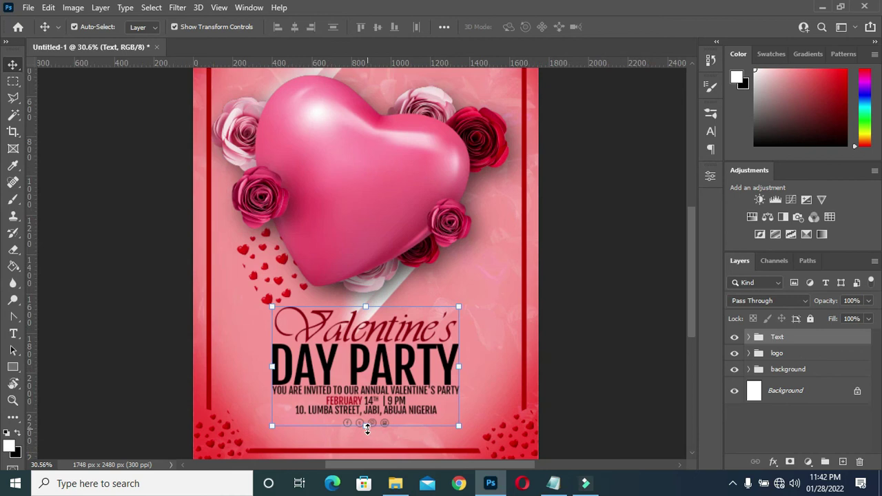
Scale the Text group to about 113% with Free Transform and commit it.
scroll(367, 428, up, 1)
mouse_move(366, 429)
mouse_down()
mouse_move(365, 474)
mouse_move(368, 437)
mouse_move(366, 445)
mouse_up()
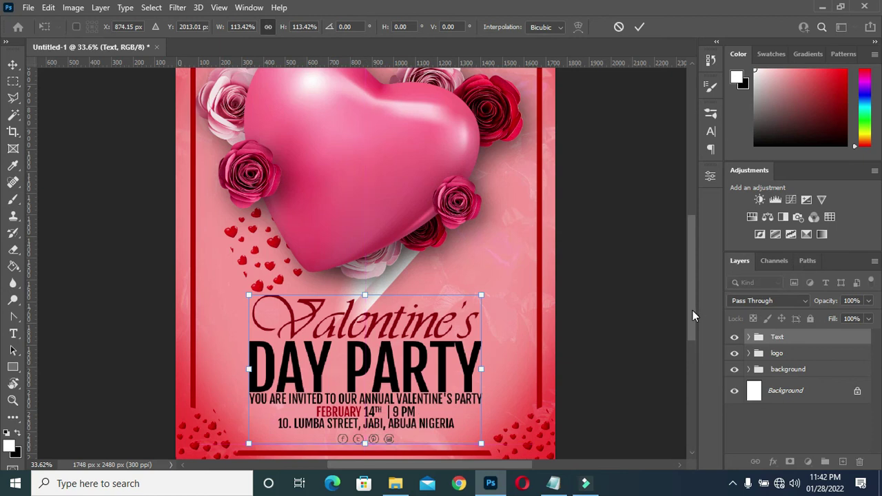
scroll(693, 314, down, 3)
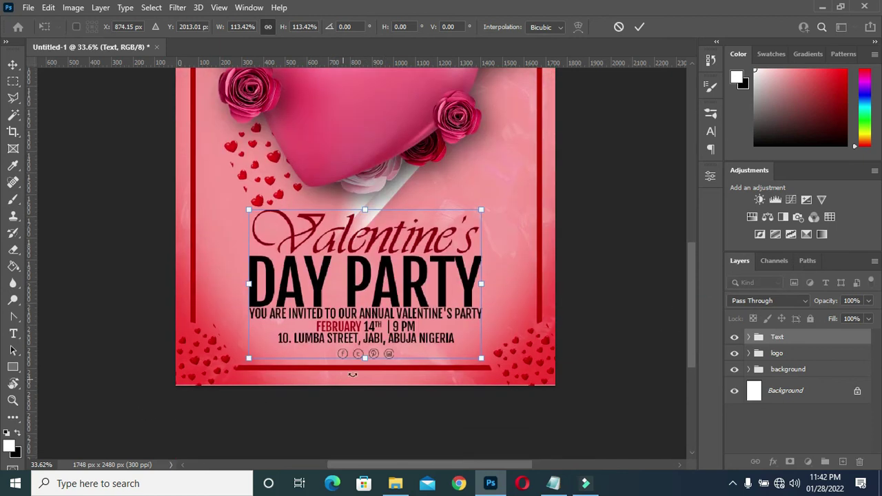
drag(365, 362, 365, 360)
click(639, 27)
click(622, 142)
scroll(268, 303, up, 1)
scroll(269, 303, up, 1)
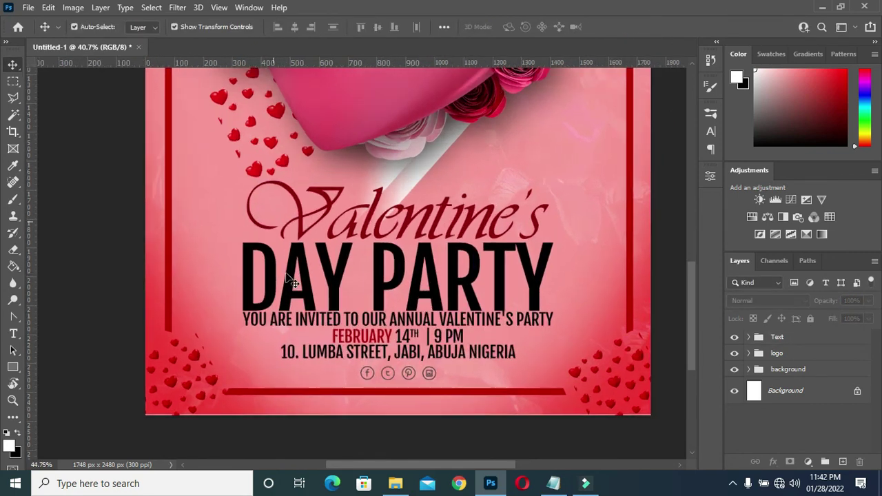
scroll(269, 303, down, 2)
scroll(331, 261, down, 1)
scroll(329, 256, down, 1)
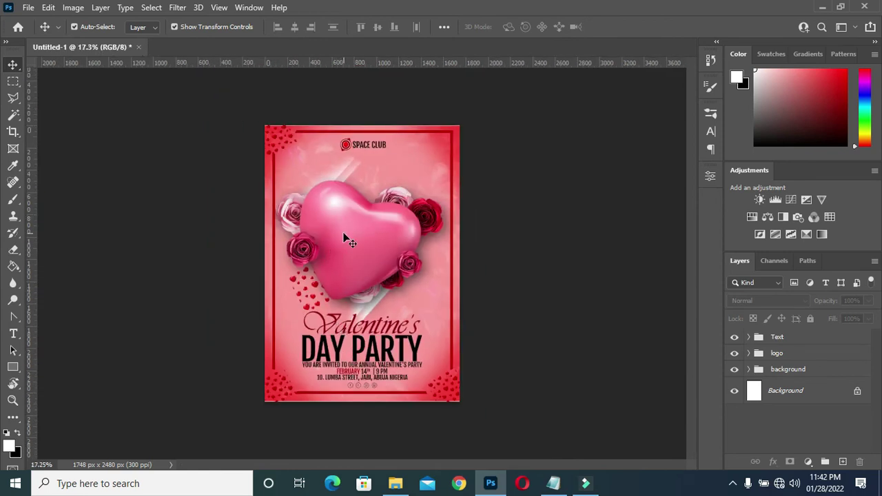
scroll(342, 224, up, 1)
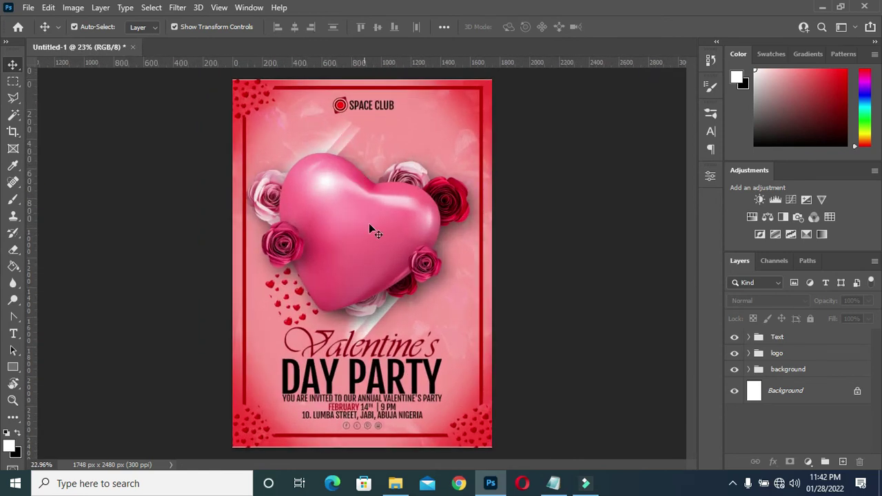